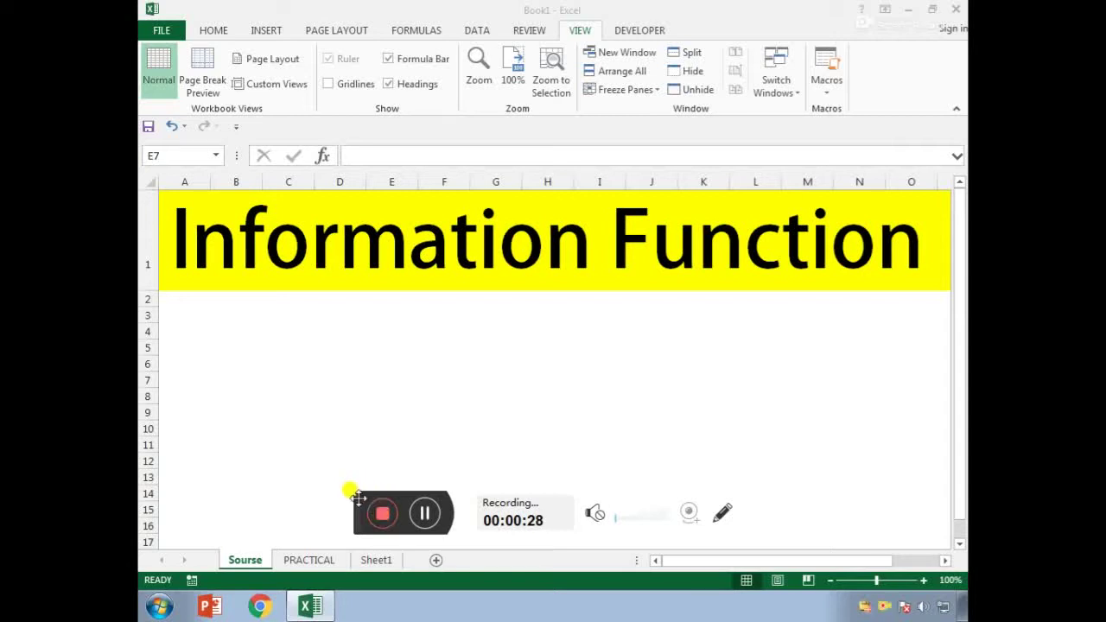
# Step: Enter the formula =SHEET() in cell B5 of the PRACTICAL sheet
pyautogui.moveTo(367, 494); pyautogui.dragTo(614, 570)
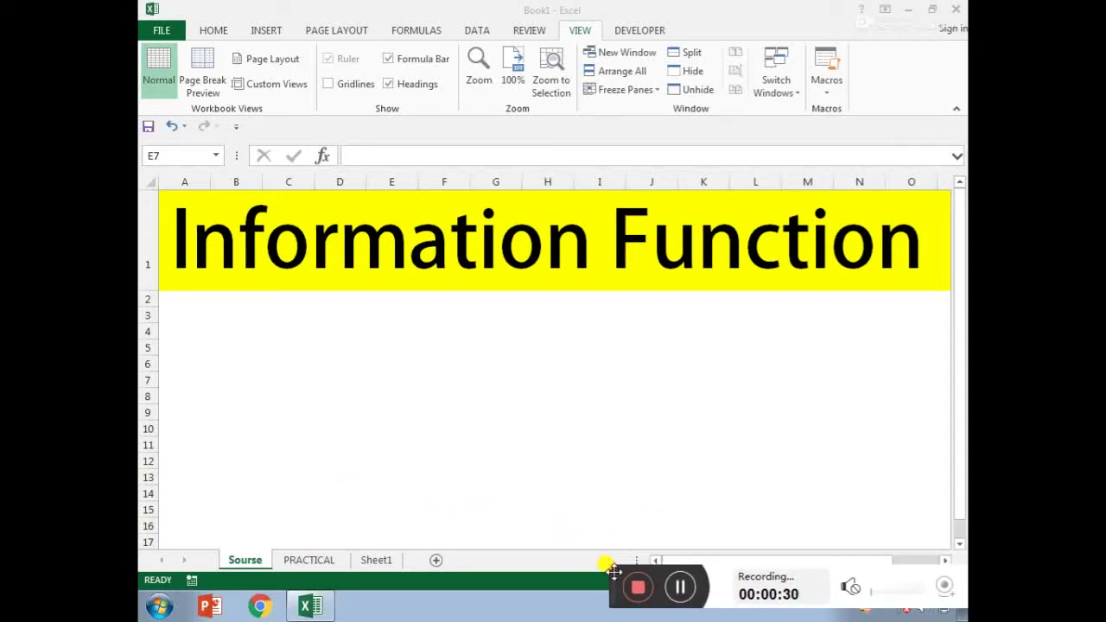
pyautogui.click(313, 561)
pyautogui.click(354, 354)
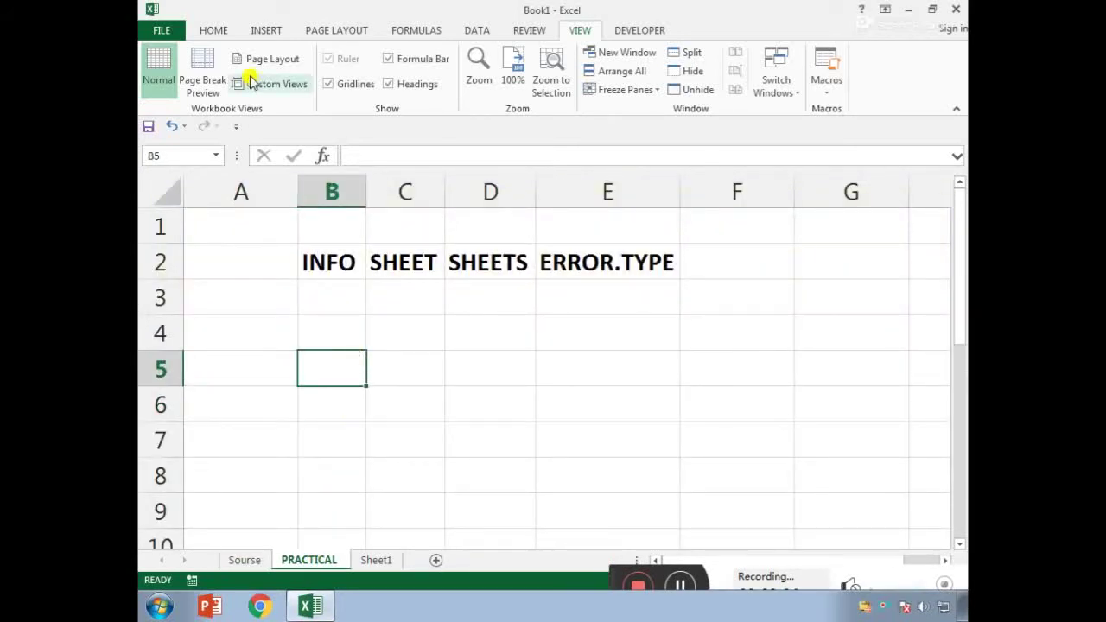
pyautogui.click(215, 32)
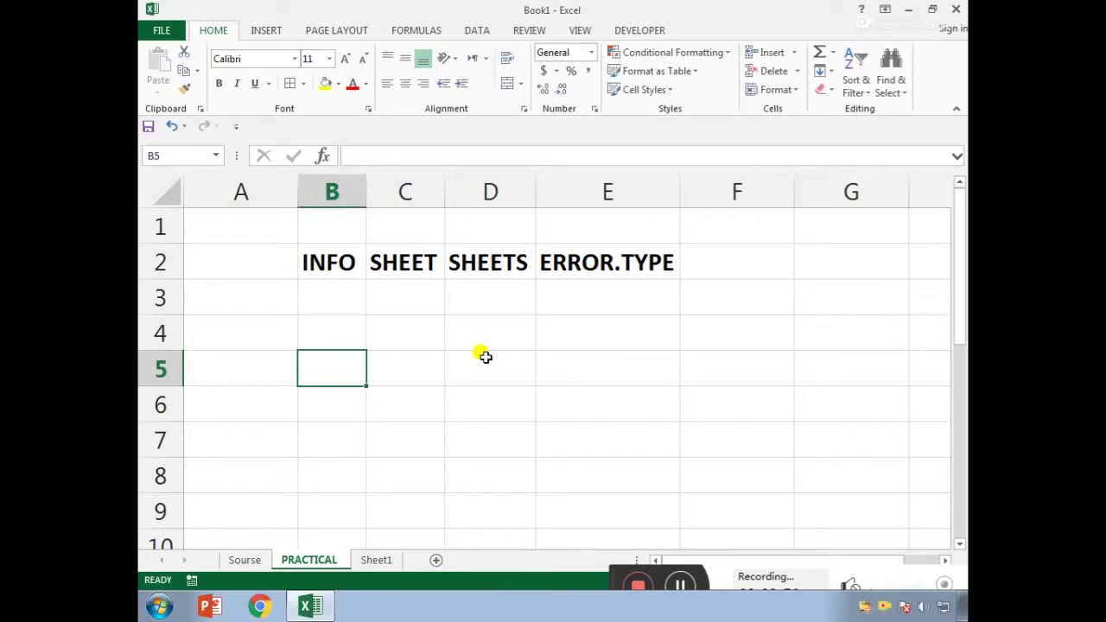
pyautogui.write('=SH')
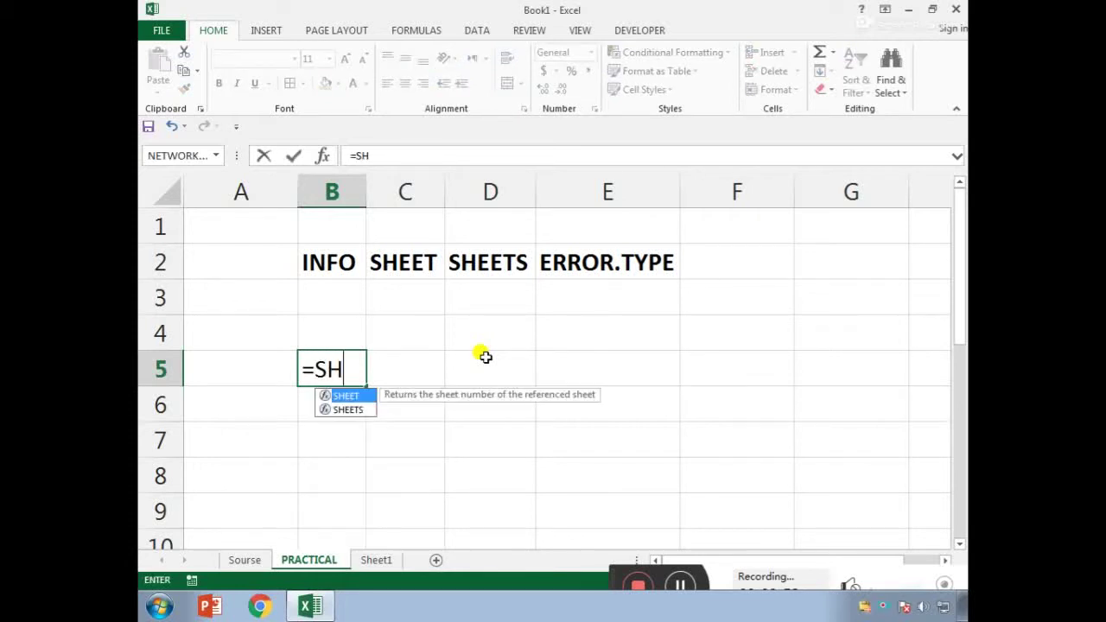
pyautogui.press('Tab')
pyautogui.write(')')
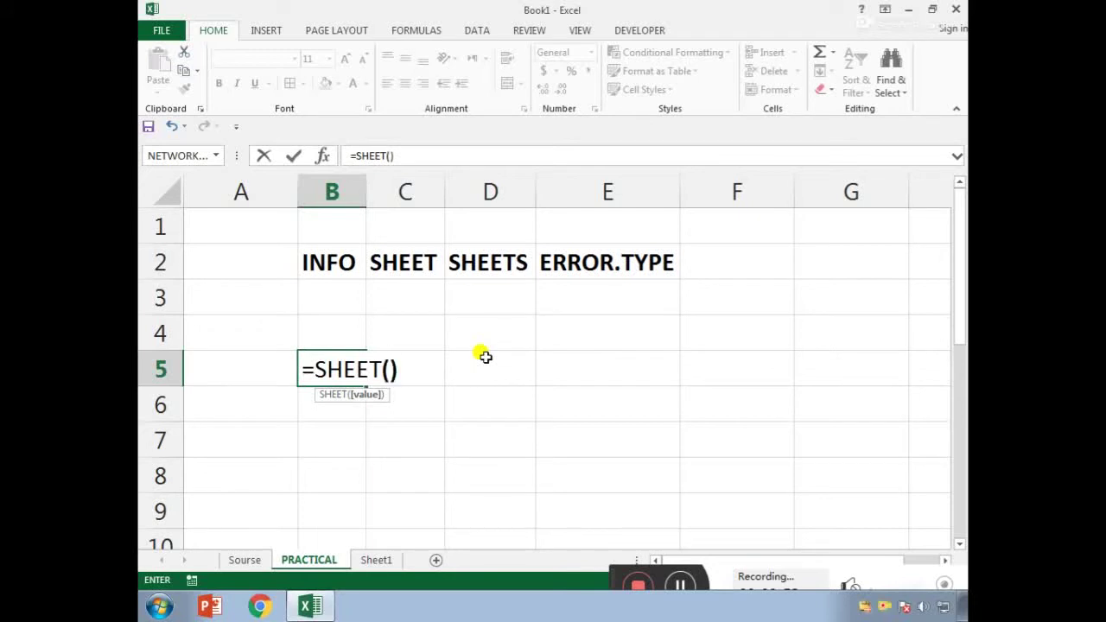
pyautogui.press('Return')
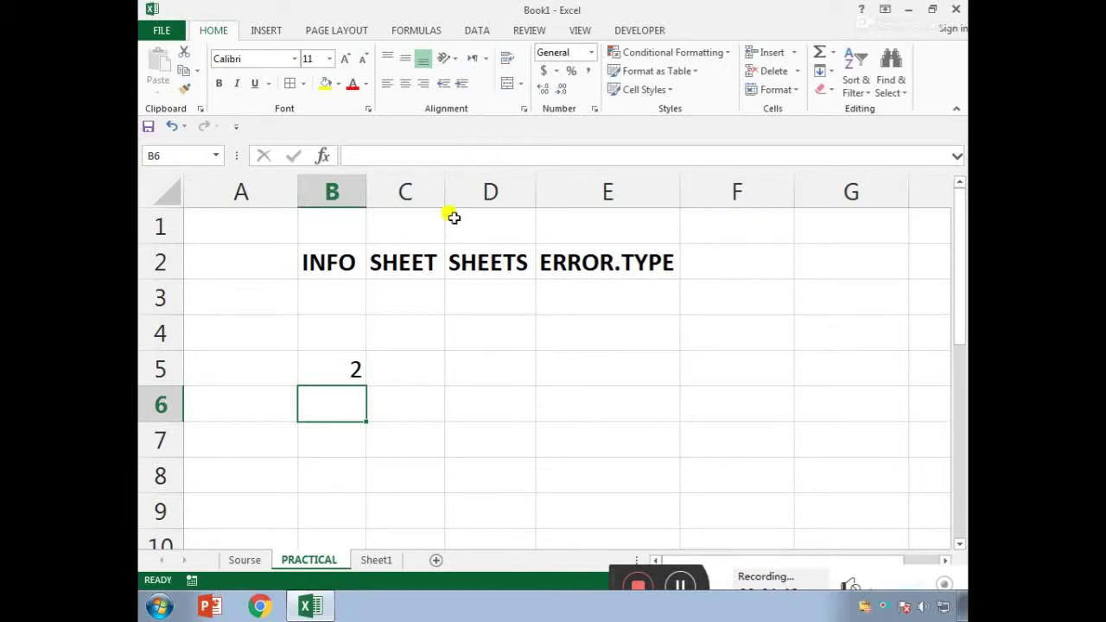
# Step: Create a new blank workbook and return to Sheet1 of the Book1 workbook
pyautogui.click(516, 323)
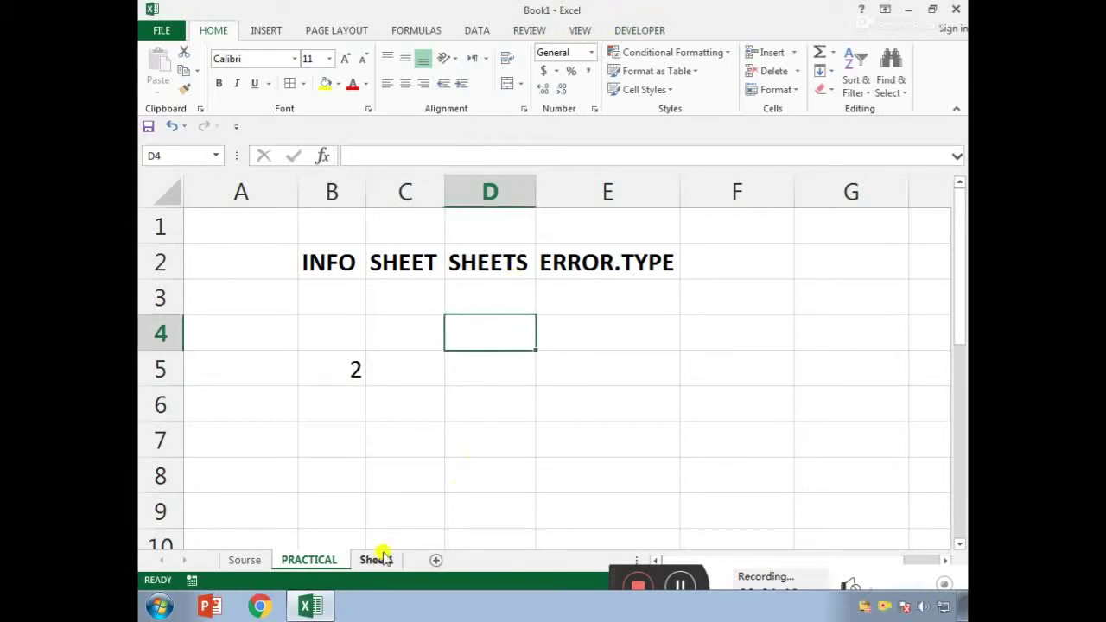
pyautogui.click(369, 560)
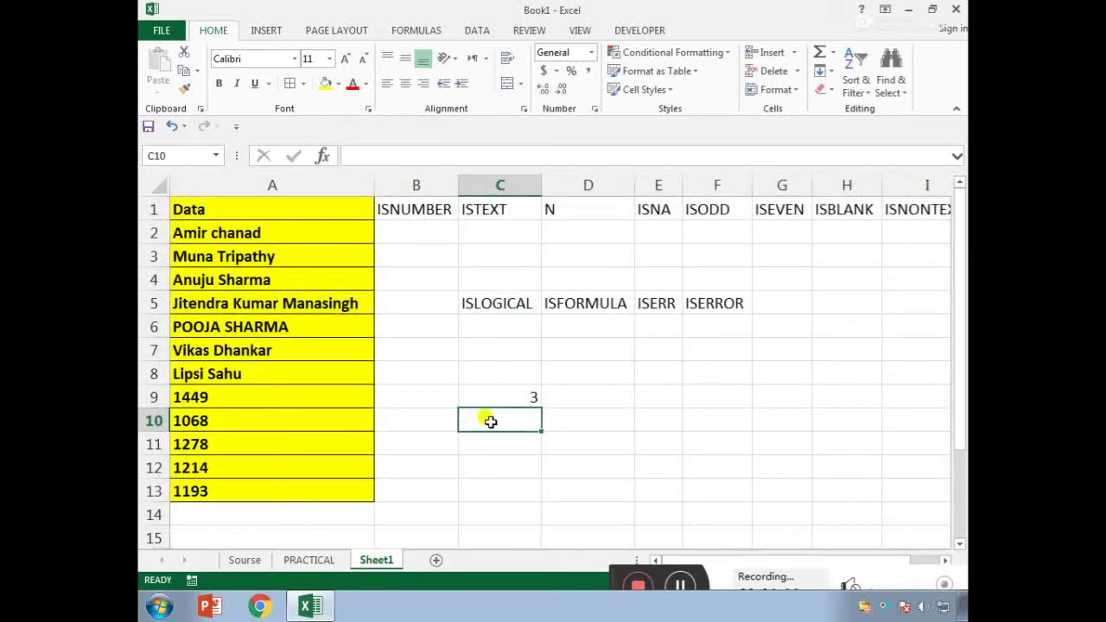
pyautogui.hotkey('ctrl', 'n')
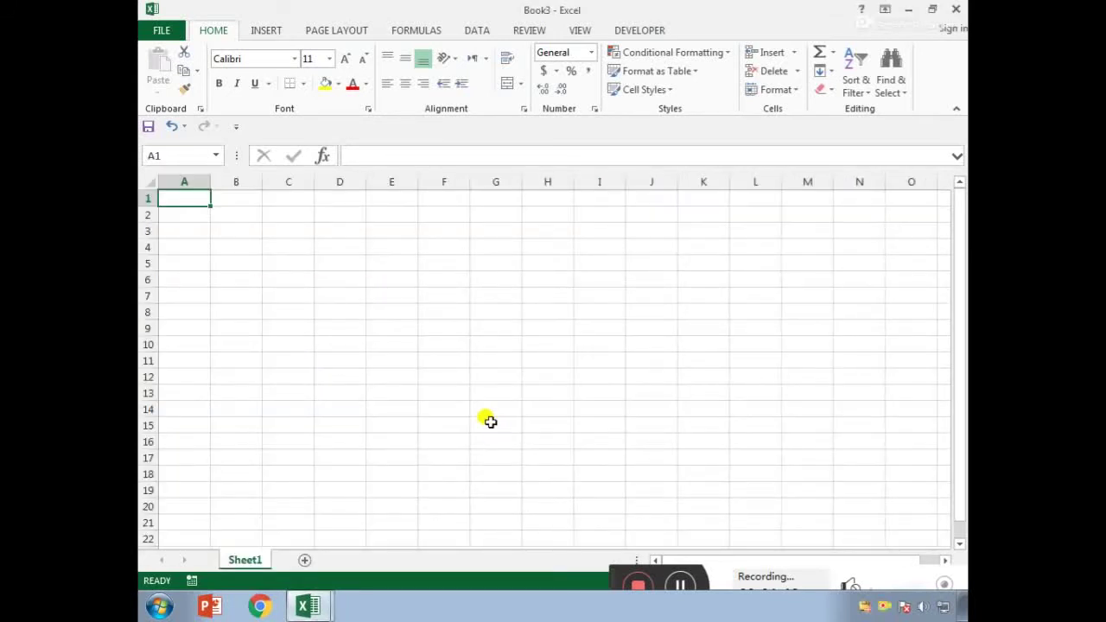
pyautogui.click(309, 606)
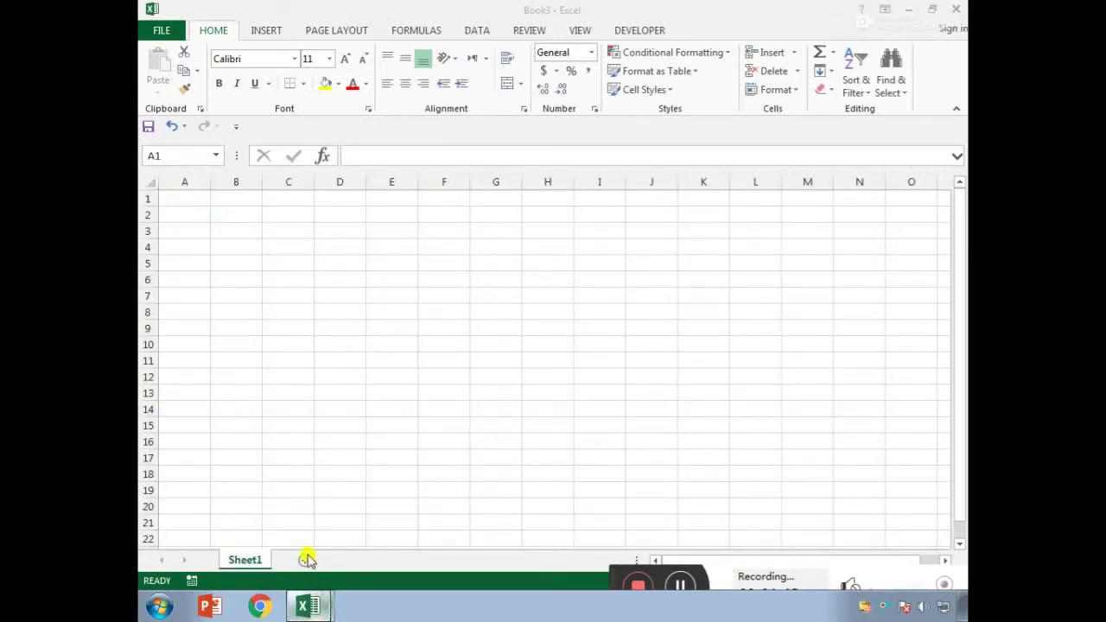
pyautogui.click(302, 534)
pyautogui.click(309, 605)
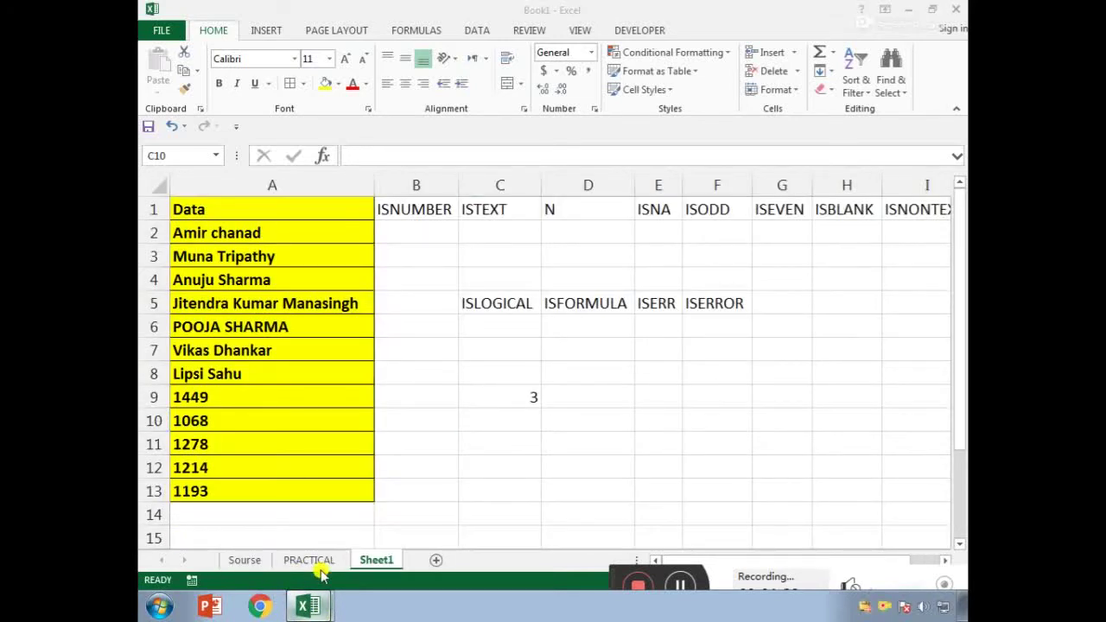
pyautogui.click(321, 566)
pyautogui.click(309, 605)
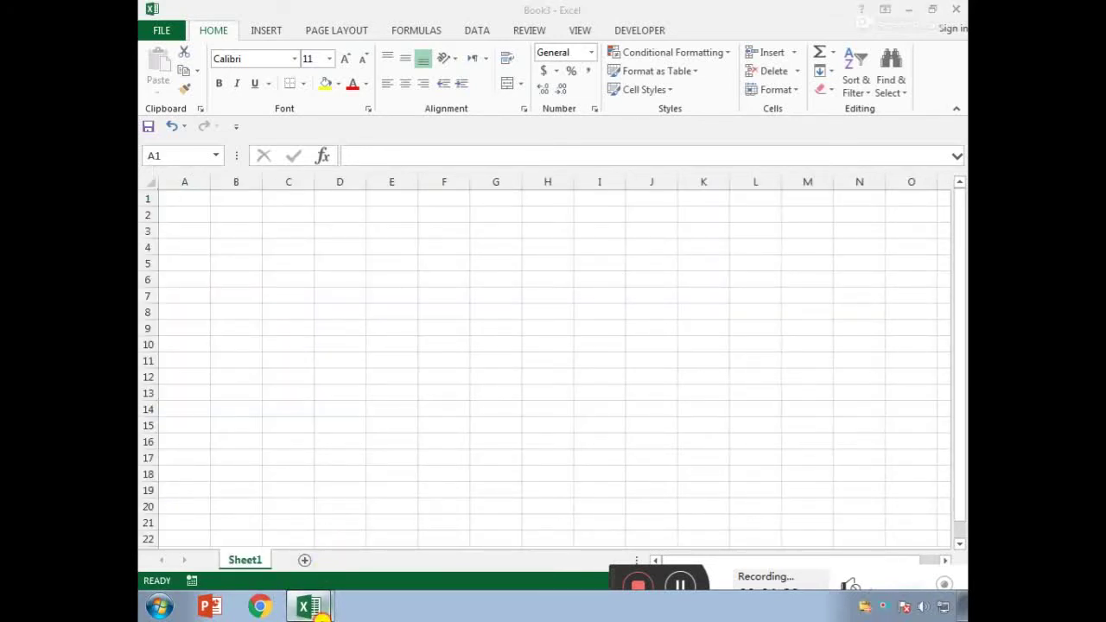
pyautogui.click(295, 536)
# Step: Enter the formula =SHEETS() in cell D8 of Sheet1
pyautogui.click(582, 376)
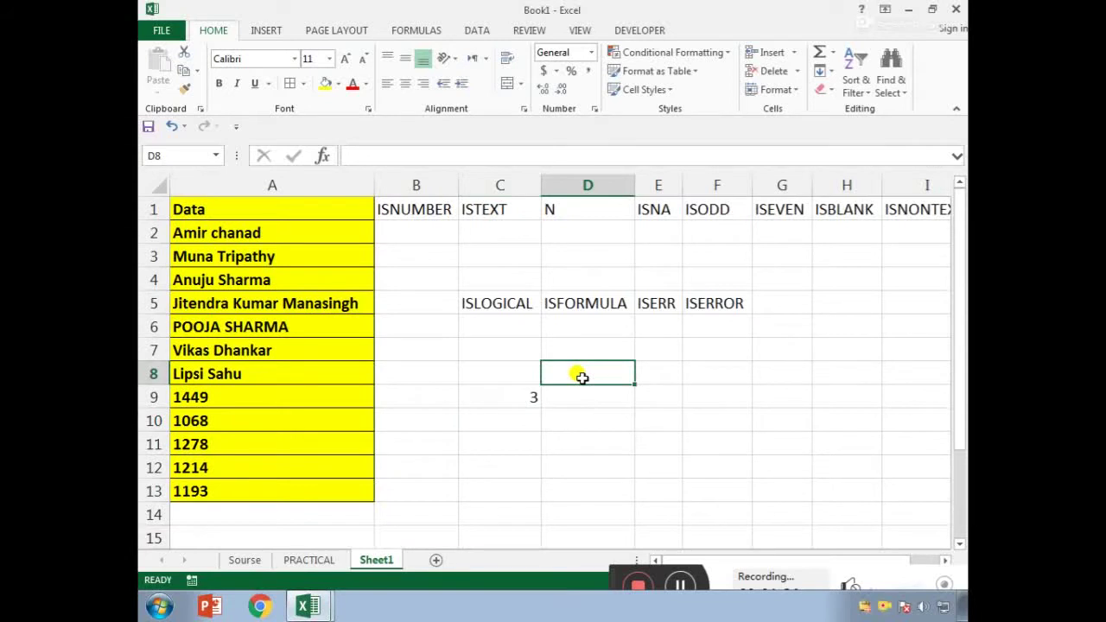
pyautogui.write('=SHEETY')
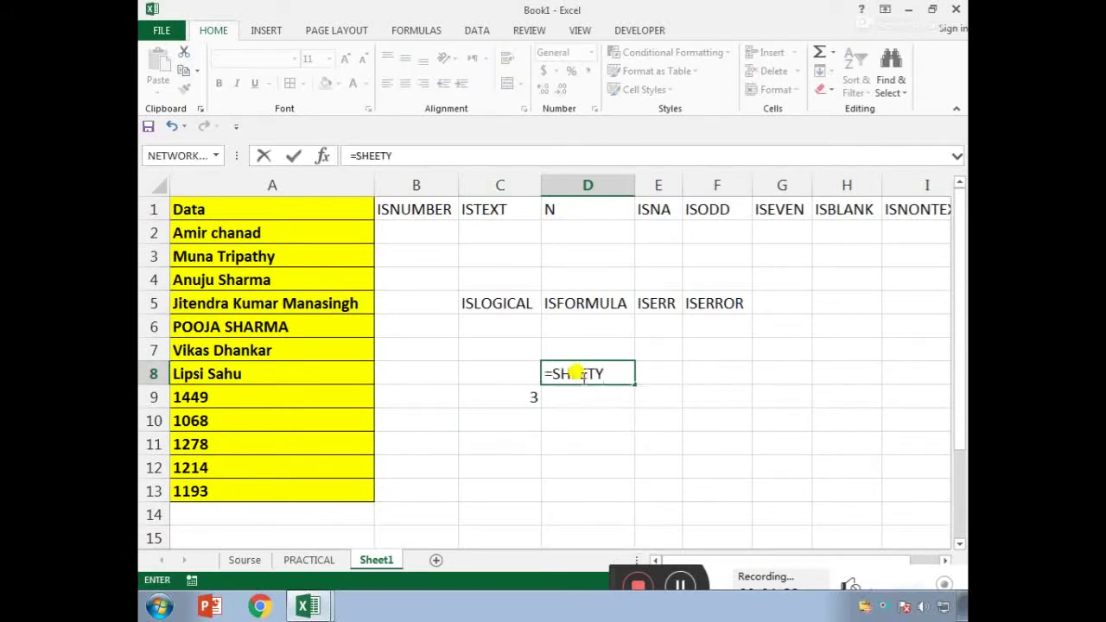
pyautogui.press('BackSpace')
pyautogui.write('S(')
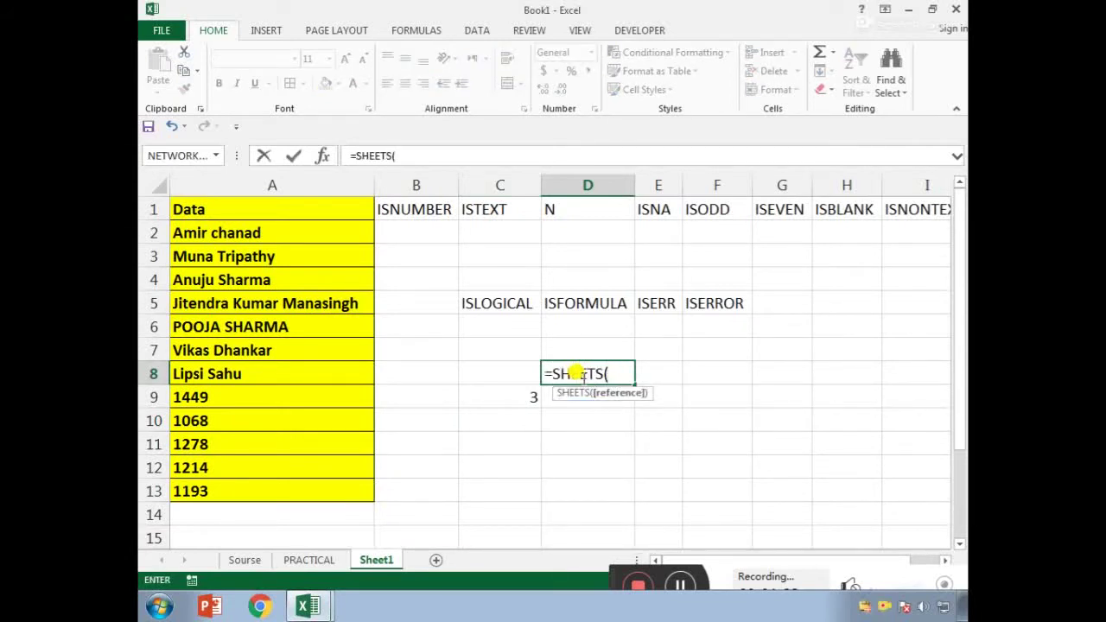
pyautogui.write(')')
pyautogui.press('Return')
pyautogui.click(582, 376)
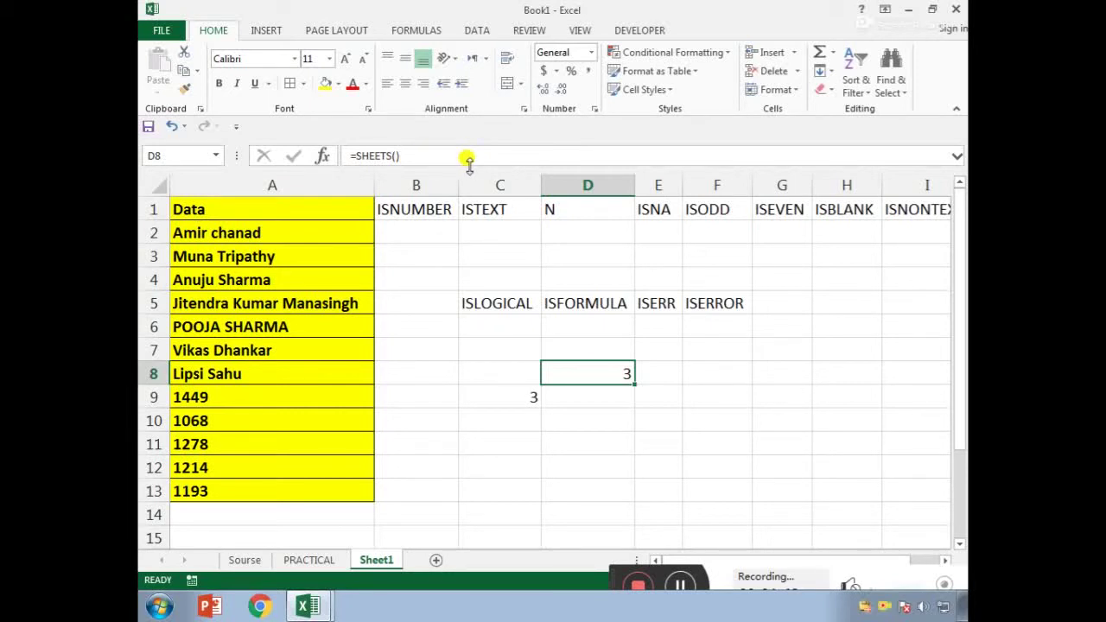
# Step: Enter the formula =SHEETS() in cell D5 of the PRACTICAL sheet
pyautogui.click(314, 560)
pyautogui.click(512, 359)
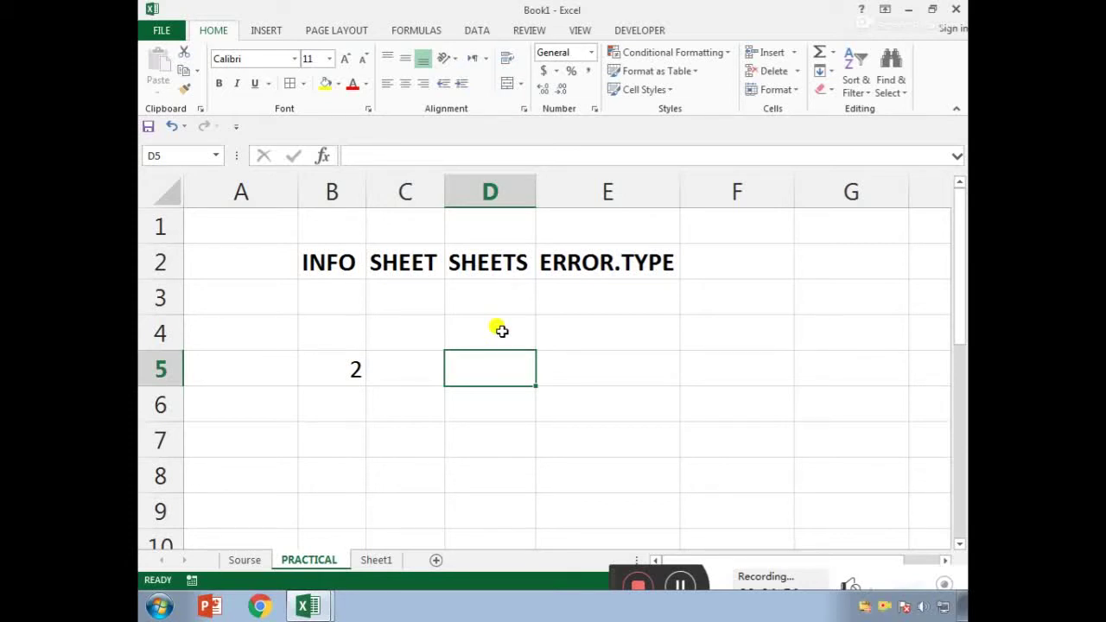
pyautogui.write('=SHE')
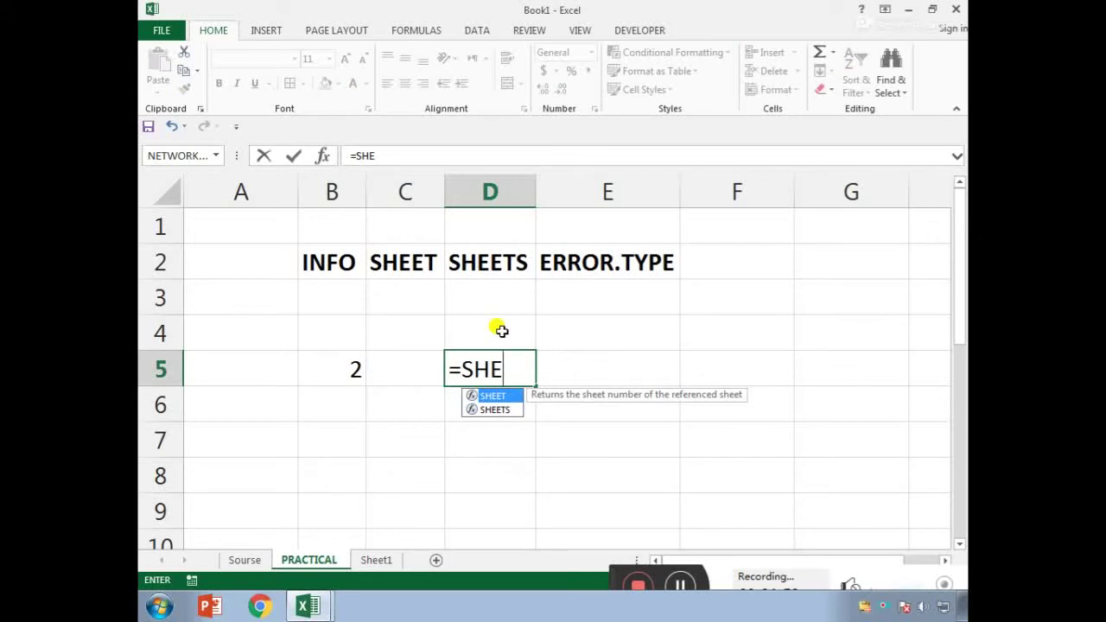
pyautogui.press('Tab')
pyautogui.press('BackSpace')
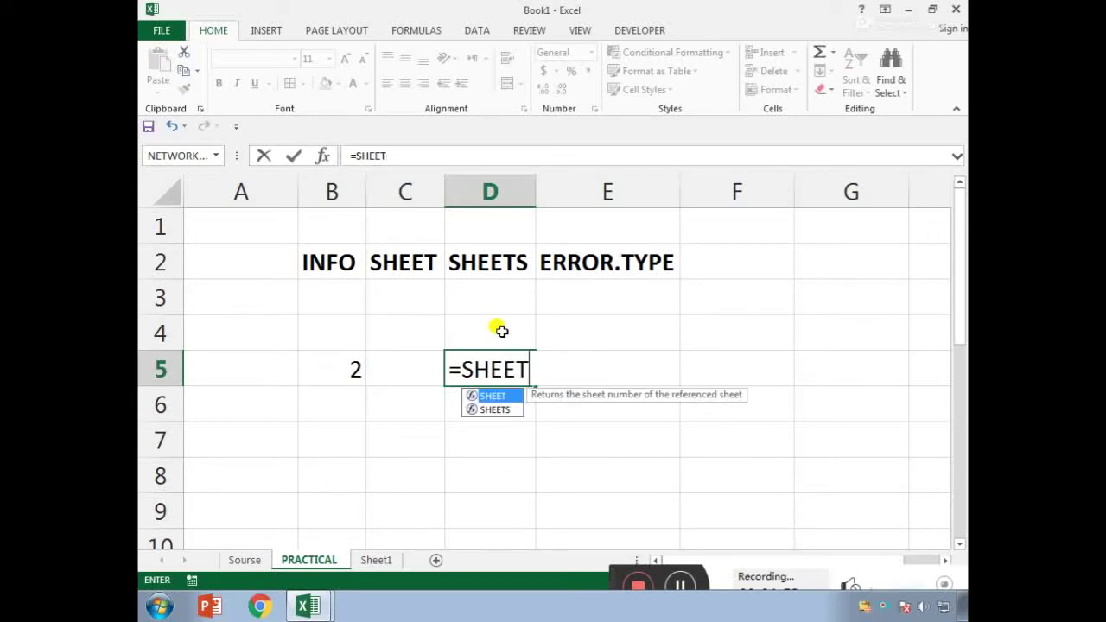
pyautogui.write('S')
pyautogui.press('Tab')
pyautogui.write(')')
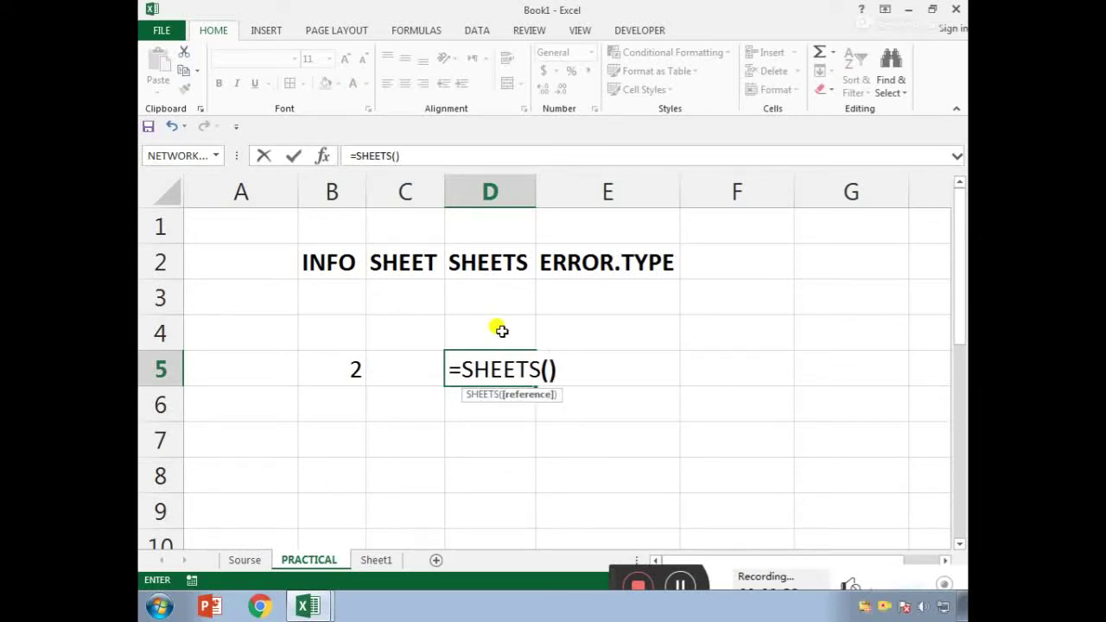
pyautogui.press('Return')
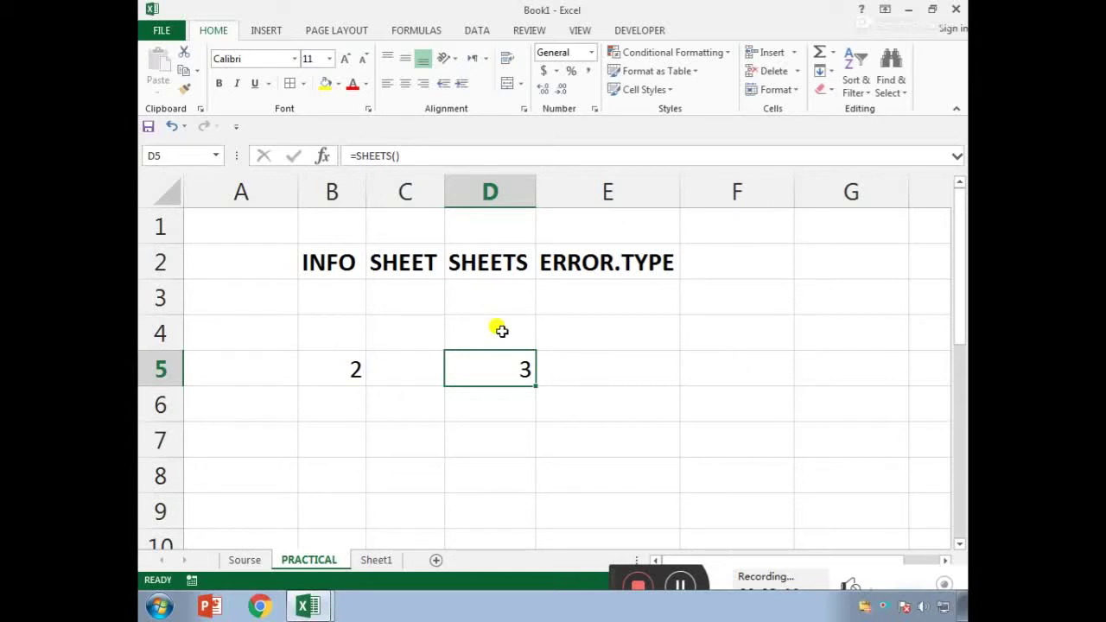
# Step: Enter an INFO formula with the "DIRECTORY" argument in cell E4 of the PRACTICAL sheet
pyautogui.press('Right')
pyautogui.press('Up')
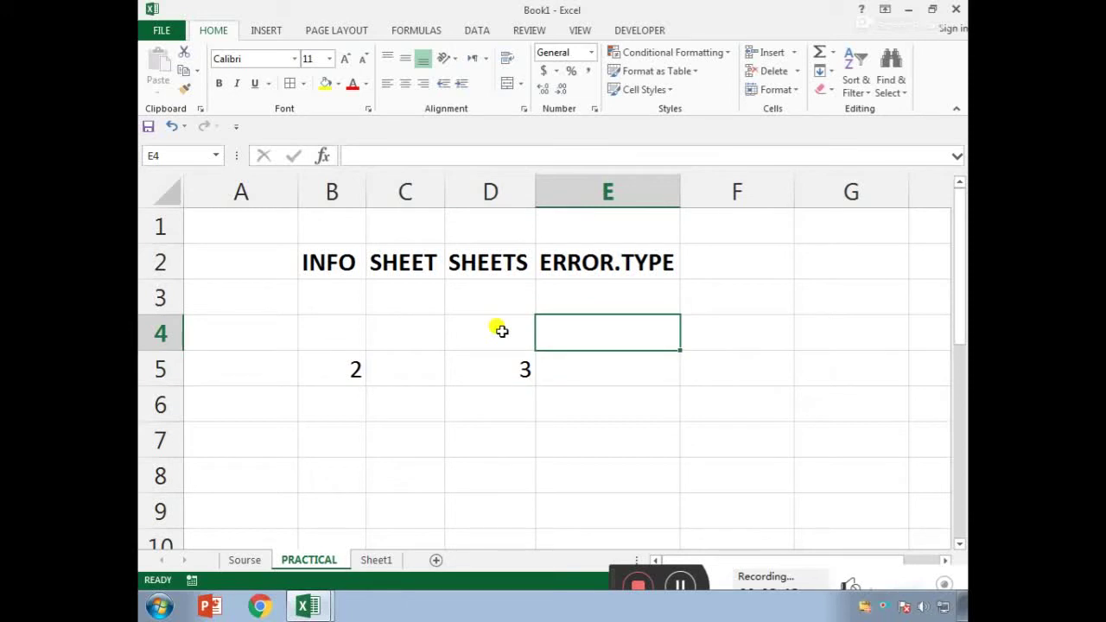
pyautogui.write('=INF')
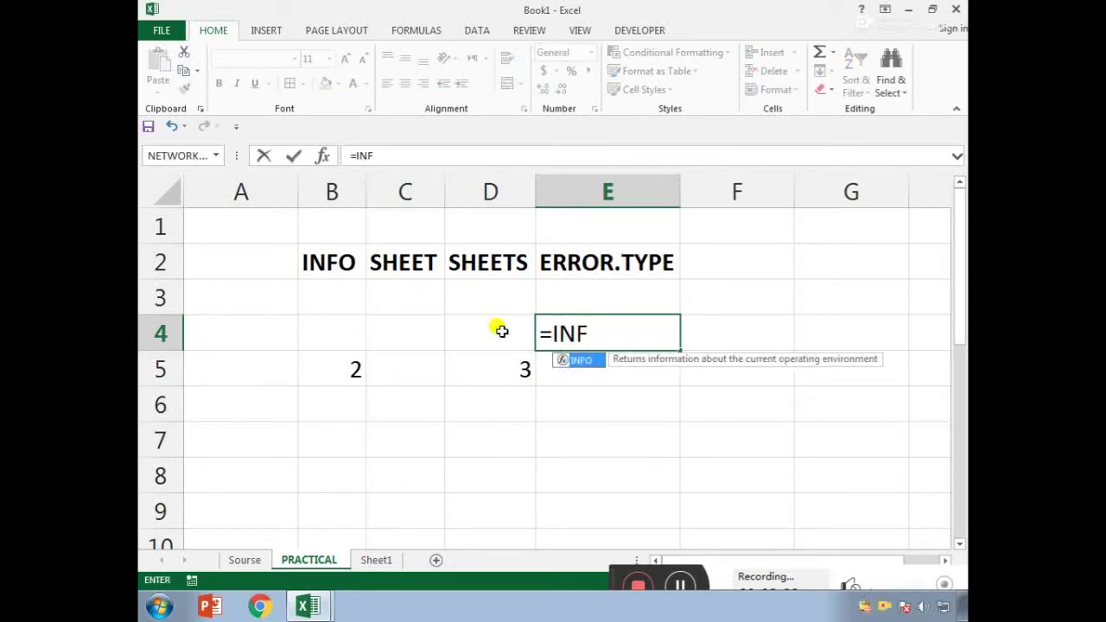
pyautogui.press('Tab')
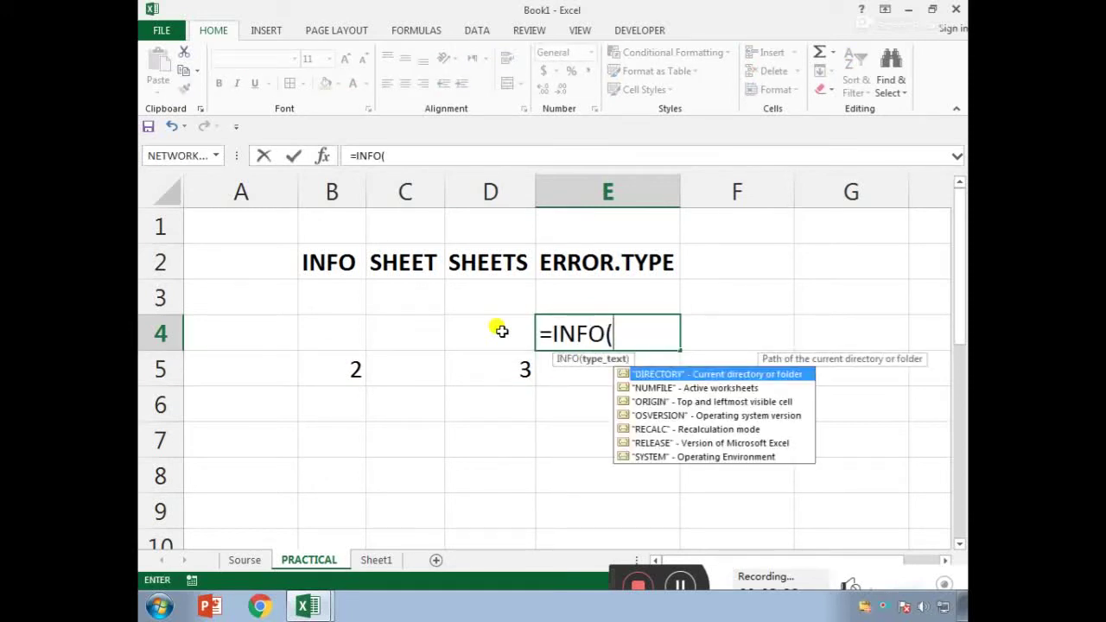
pyautogui.doubleClick(719, 375)
pyautogui.press('Return')
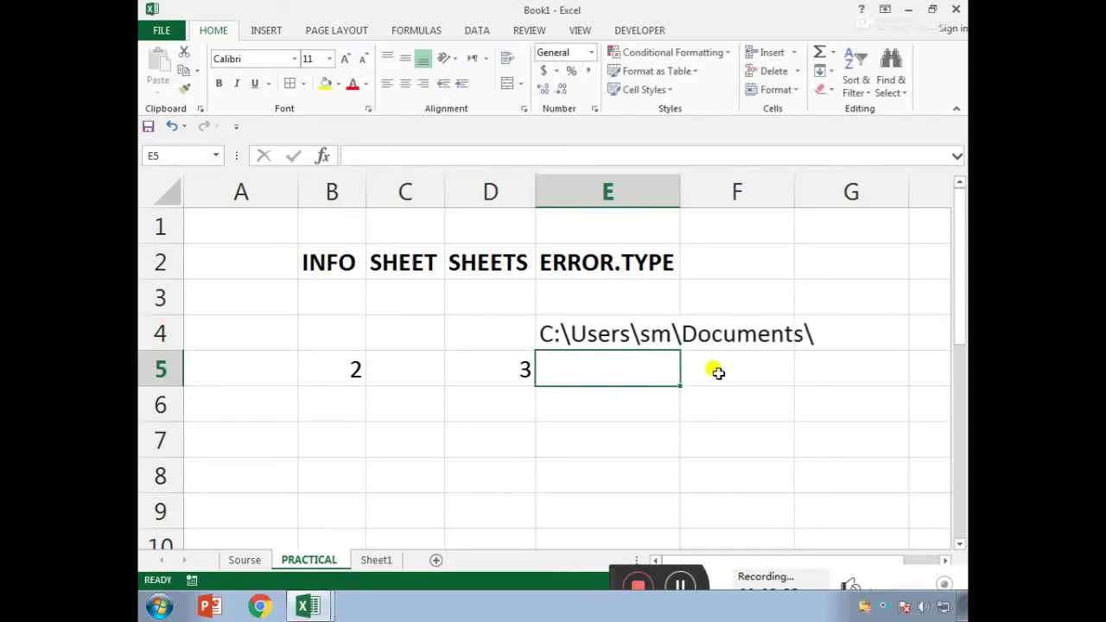
# Step: Autofit column E to the width of the directory path
pyautogui.press('Up')
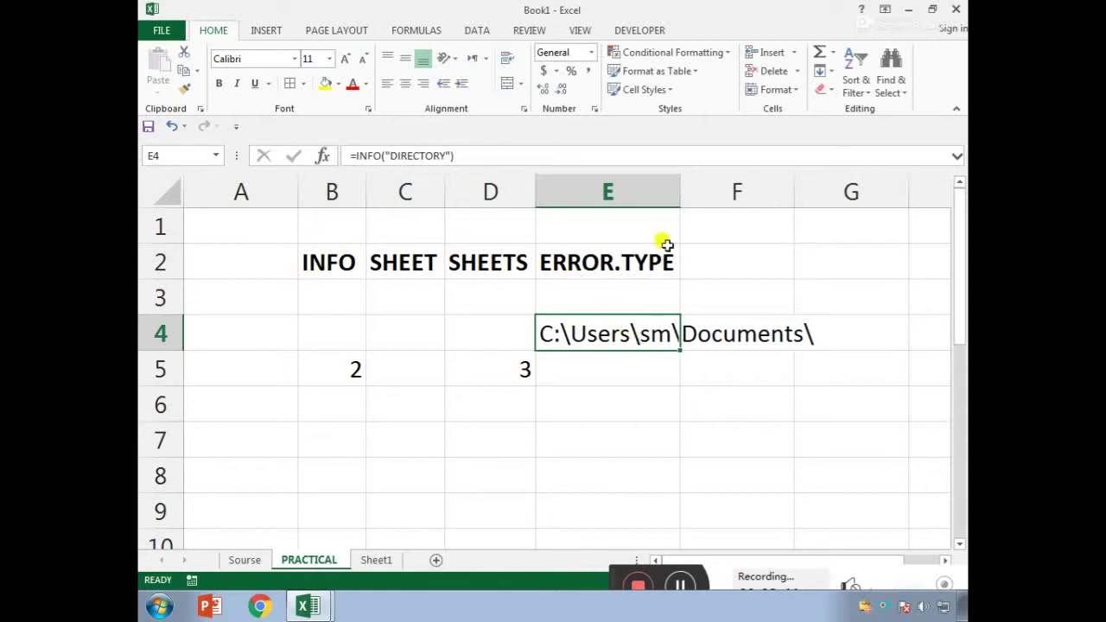
pyautogui.doubleClick(680, 192)
pyautogui.click(677, 377)
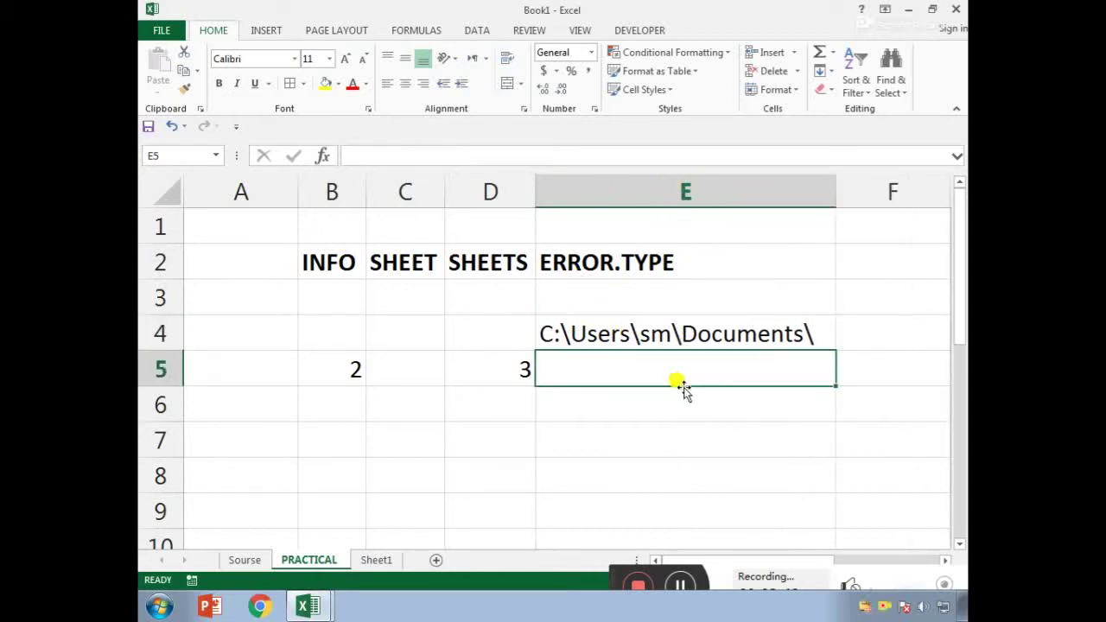
# Step: Enter the formula =INFO("NUMFILE") in cell E6 of the PRACTICAL sheet
pyautogui.click(681, 406)
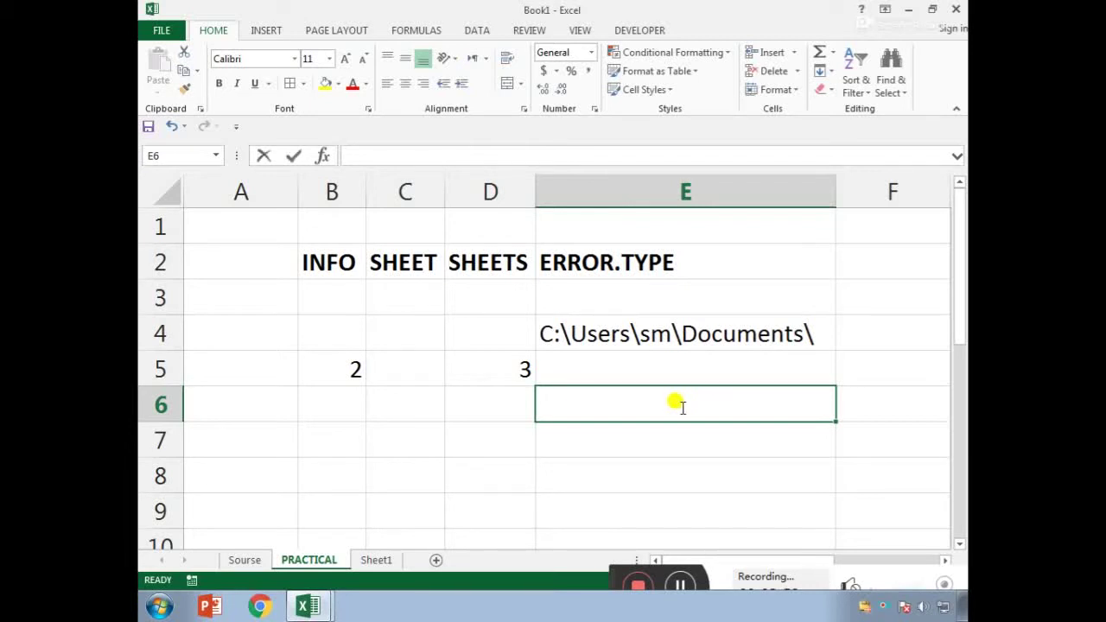
pyautogui.write('=INF')
pyautogui.press('Tab')
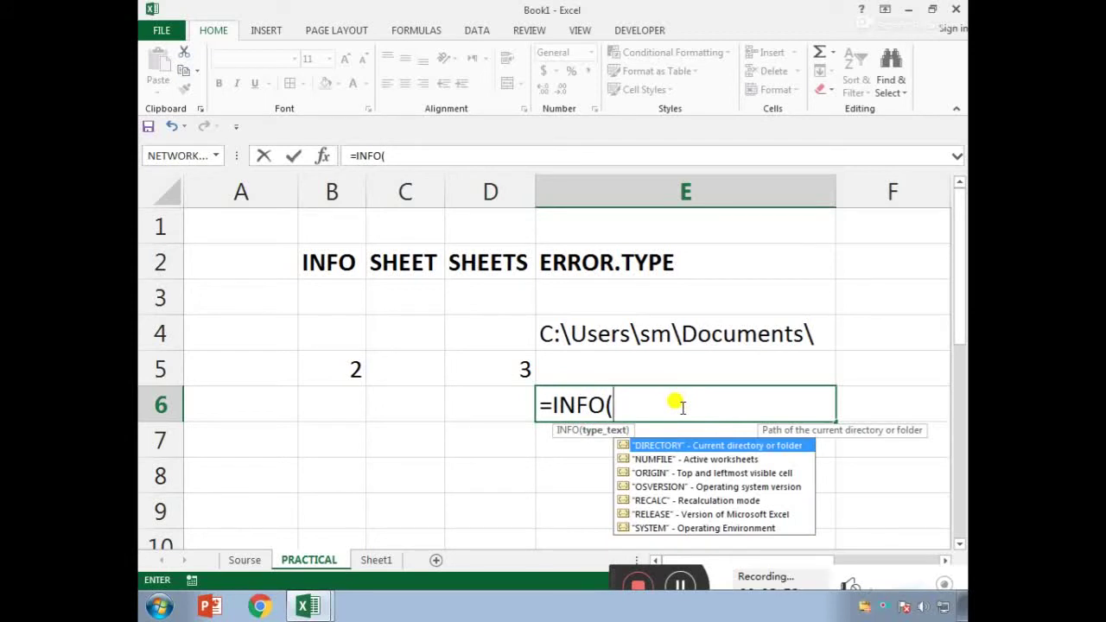
pyautogui.press('Down')
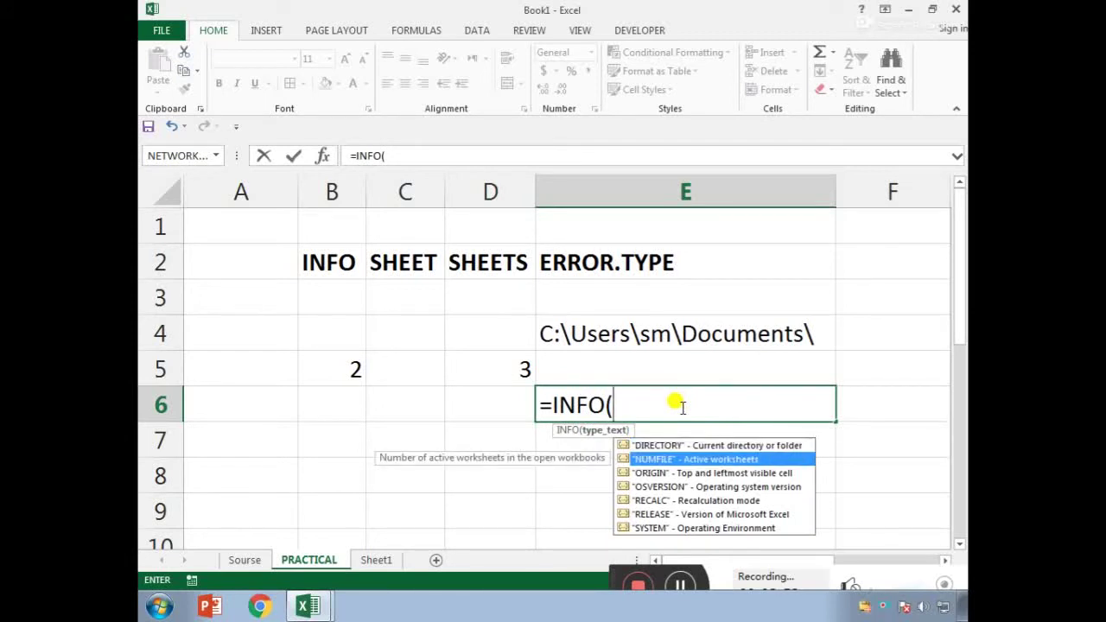
pyautogui.press('Tab')
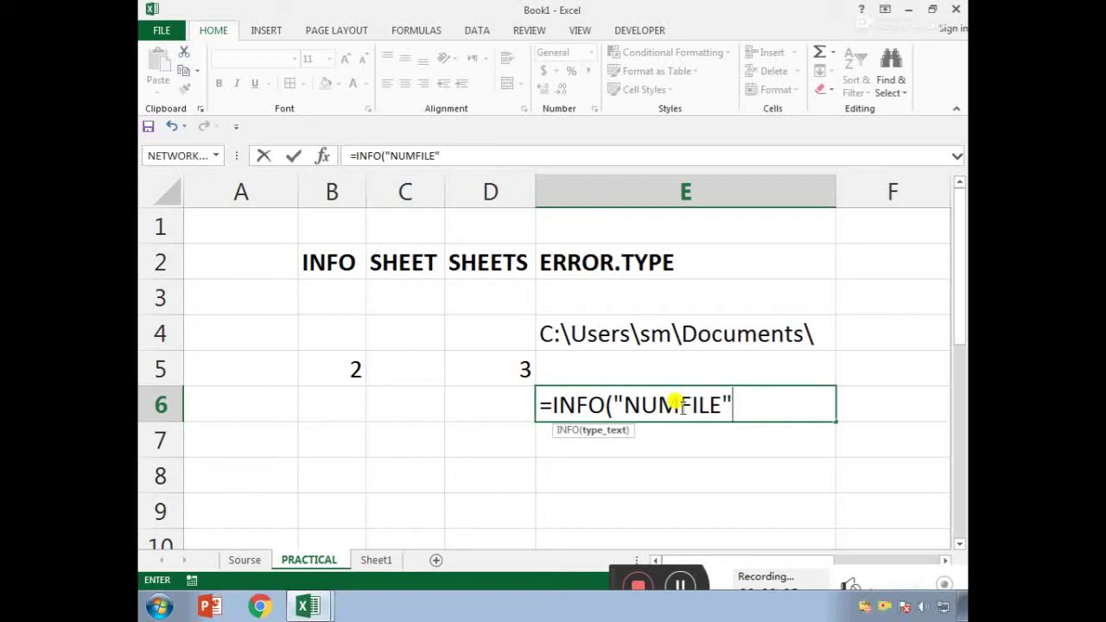
pyautogui.write(')')
pyautogui.press('Return')
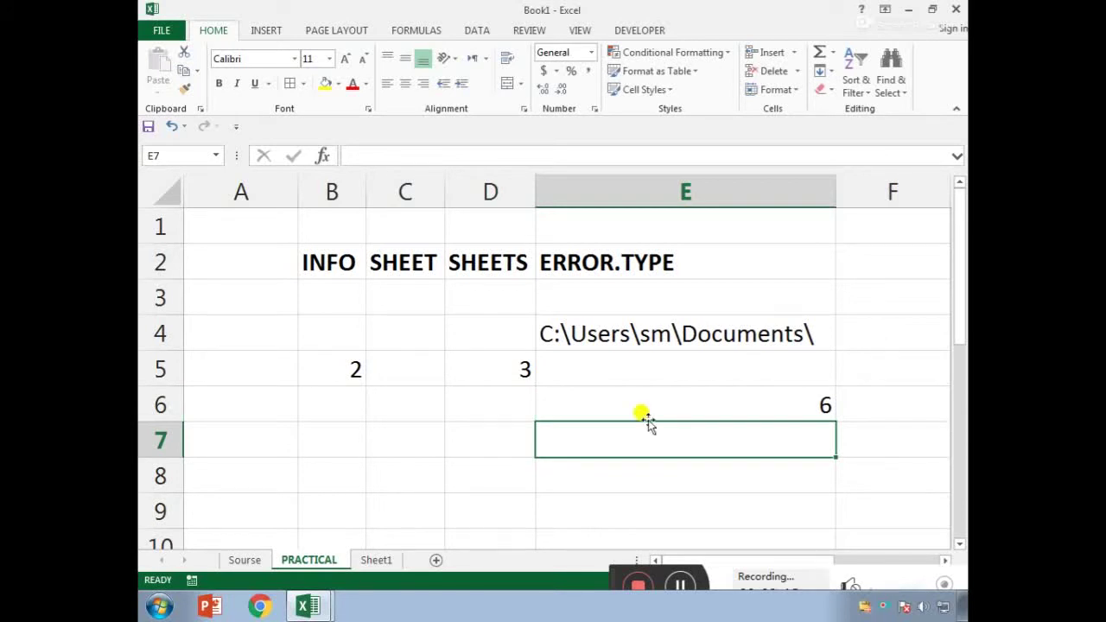
# Step: Examine the worksheets in Book1 and Book3 against the NUMFILE count, finishing on the PRACTICAL sheet of Book1
pyautogui.click(244, 559)
pyautogui.click(308, 560)
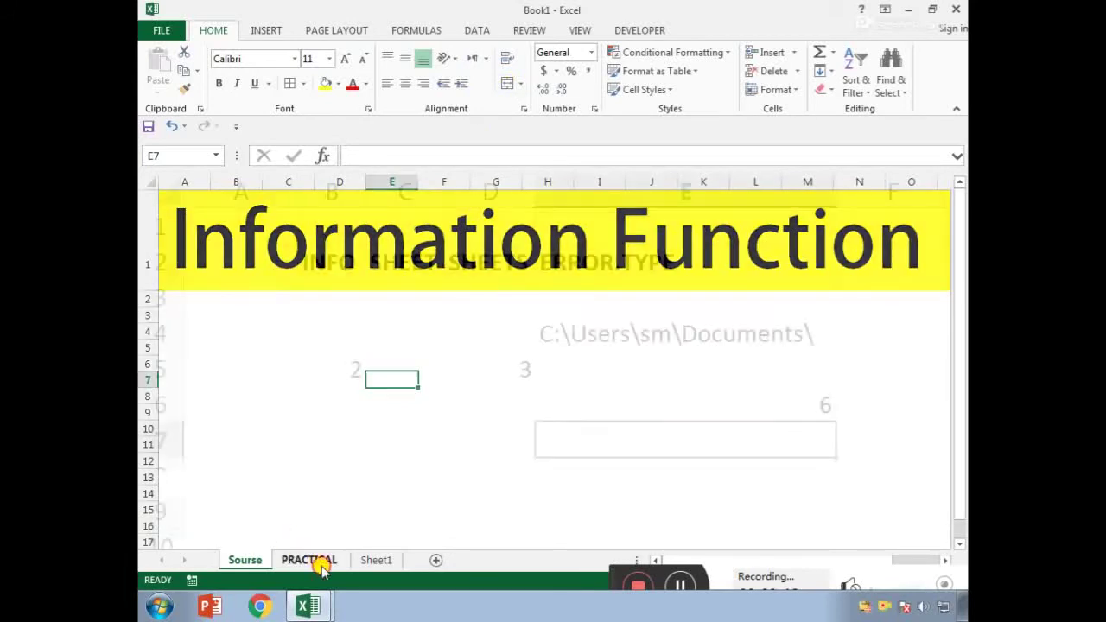
pyautogui.click(375, 560)
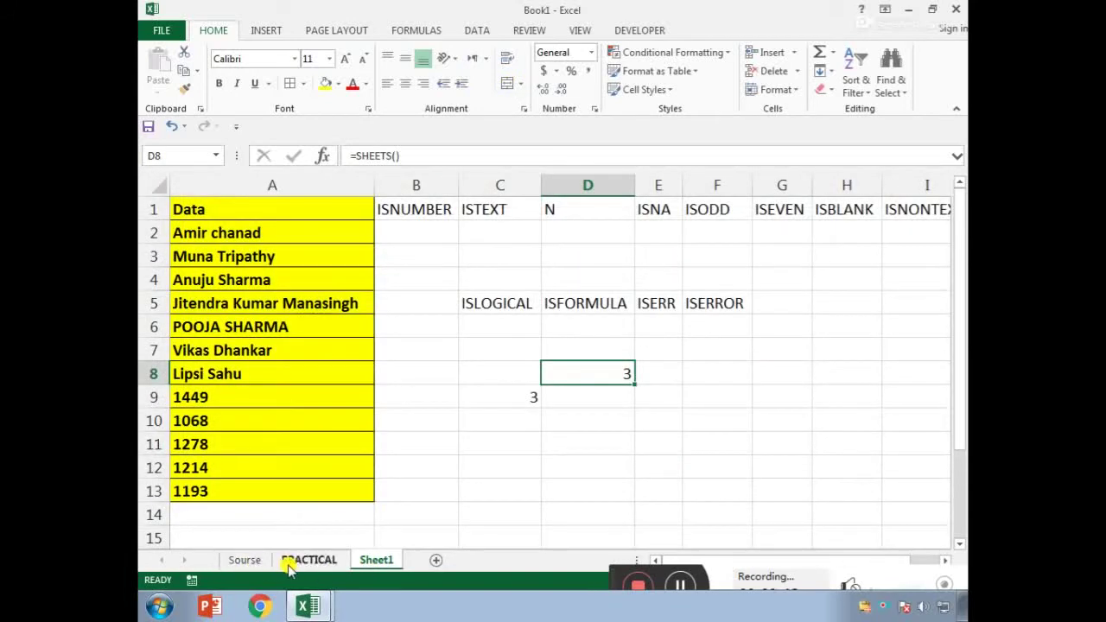
pyautogui.click(309, 607)
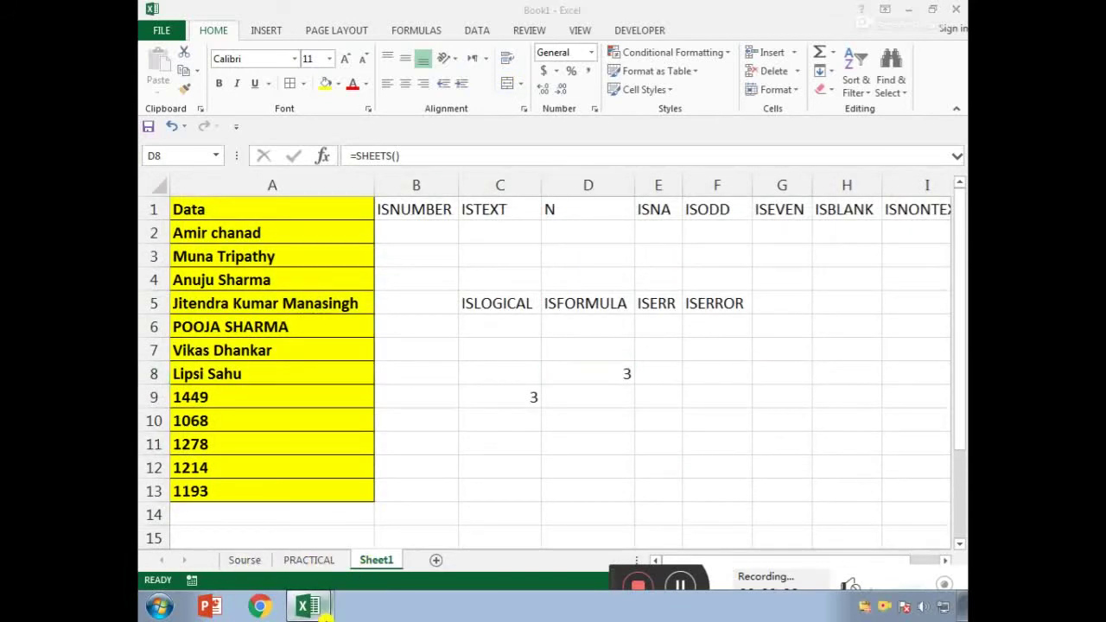
pyautogui.click(308, 563)
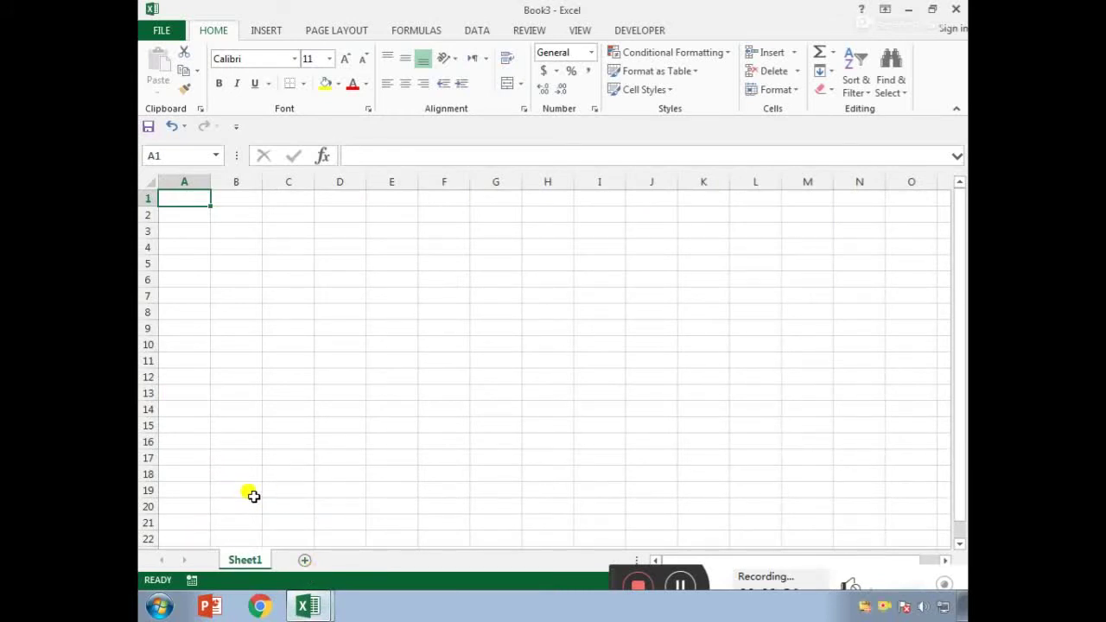
pyautogui.click(307, 607)
pyautogui.click(300, 550)
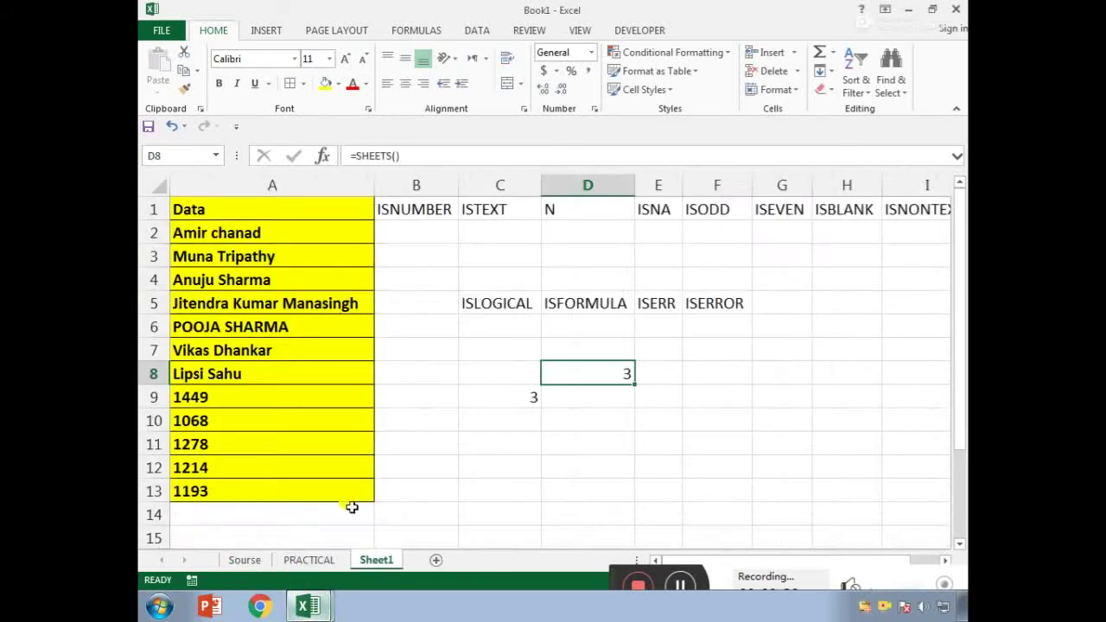
pyautogui.click(474, 372)
pyautogui.click(310, 560)
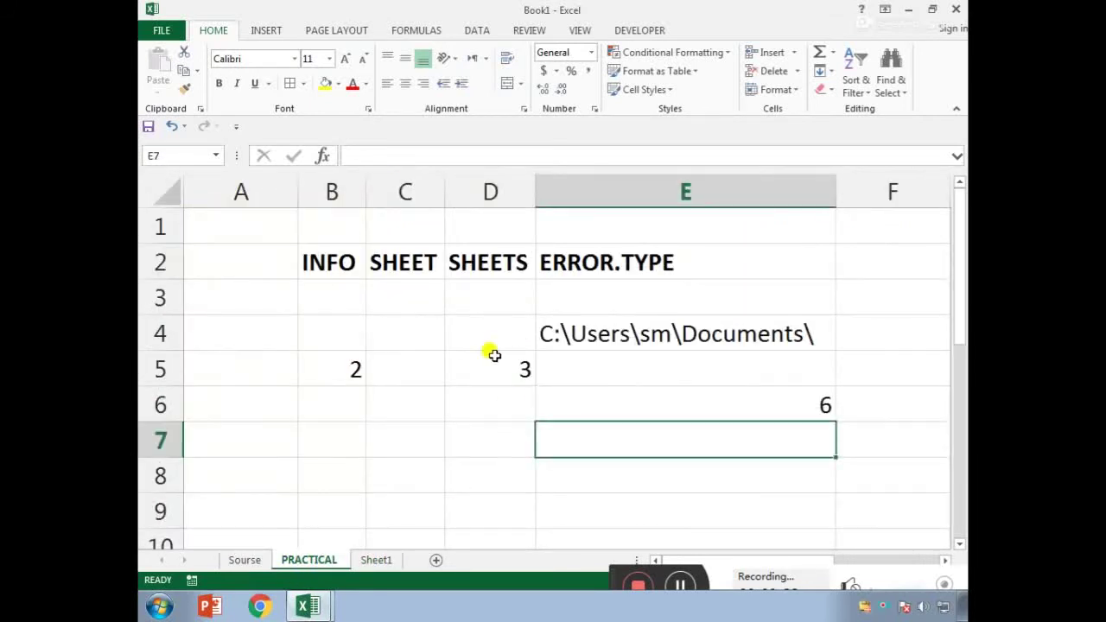
pyautogui.click(482, 391)
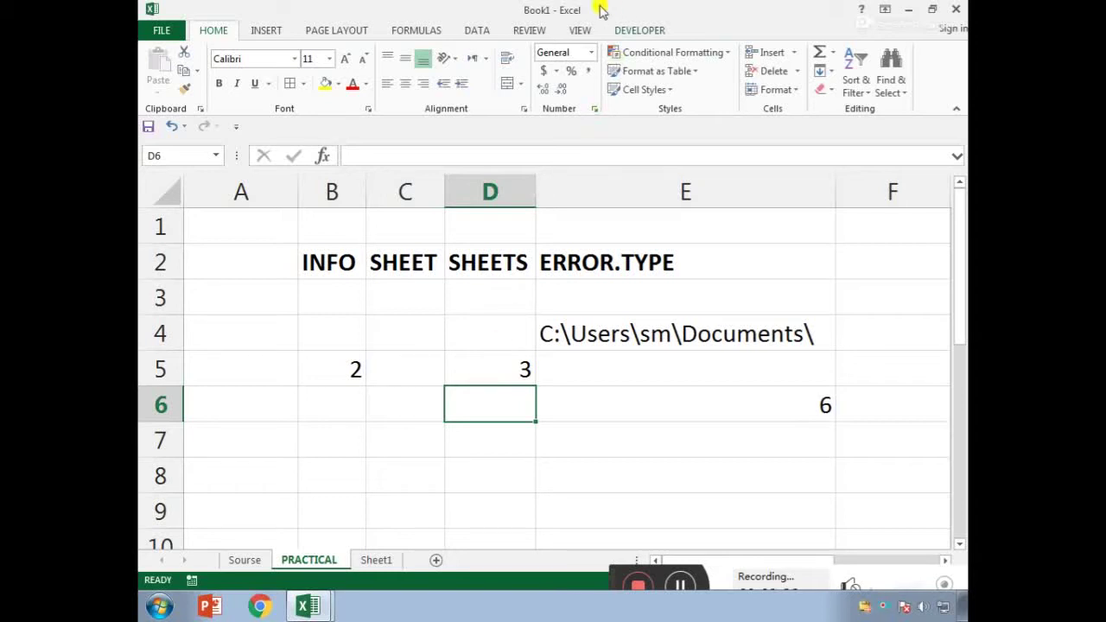
# Step: Check the list of hidden workbooks from both Book1 and Book3 without unhiding any of them
pyautogui.click(581, 30)
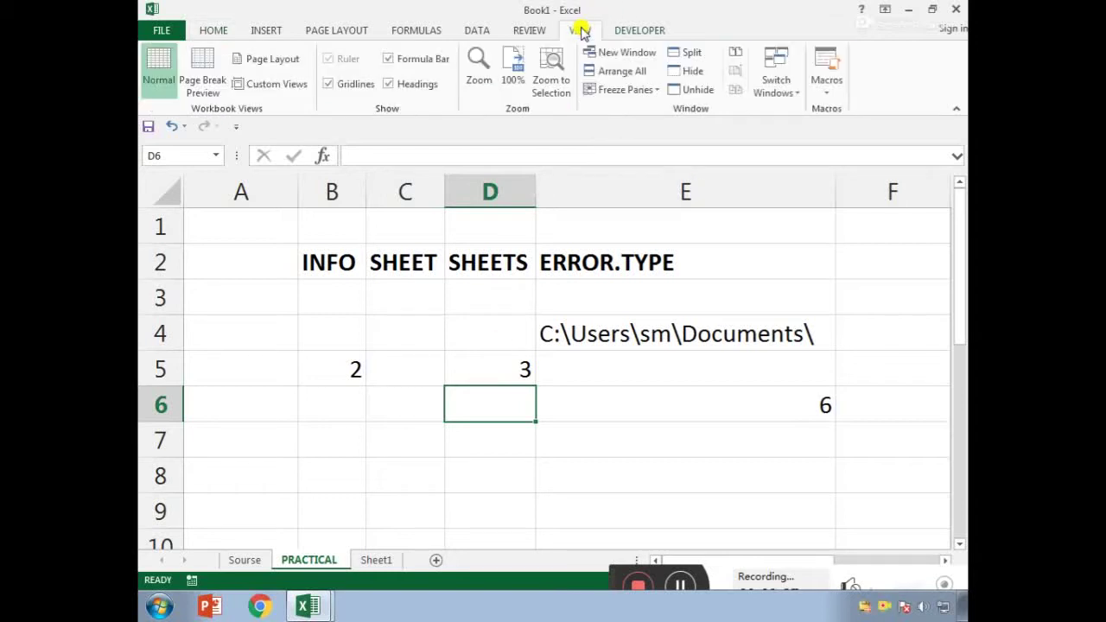
pyautogui.click(687, 89)
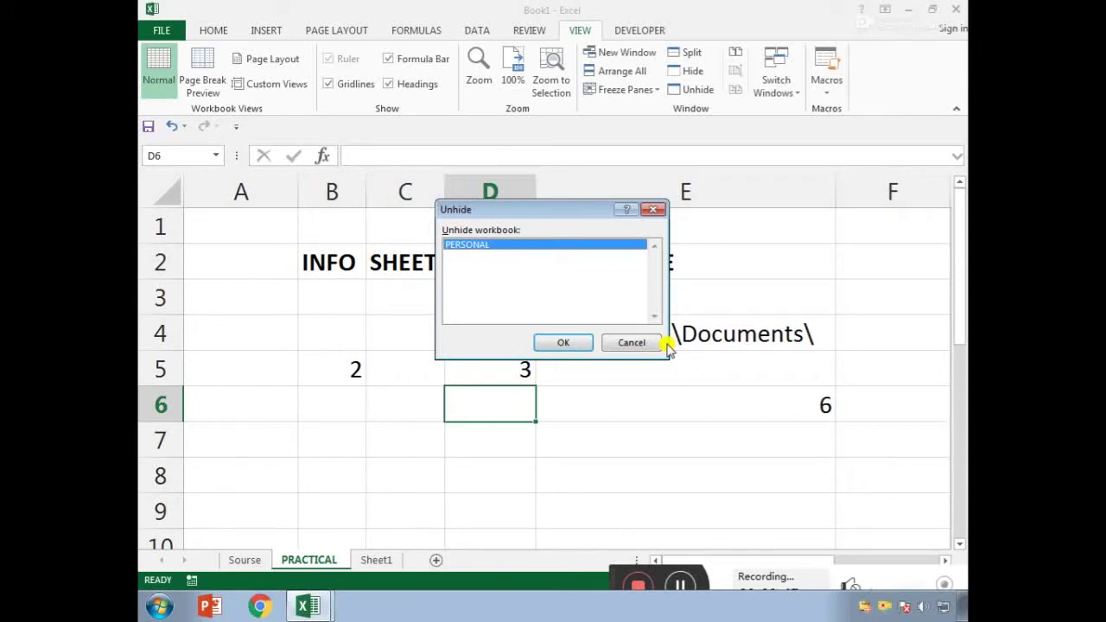
pyautogui.press('Escape')
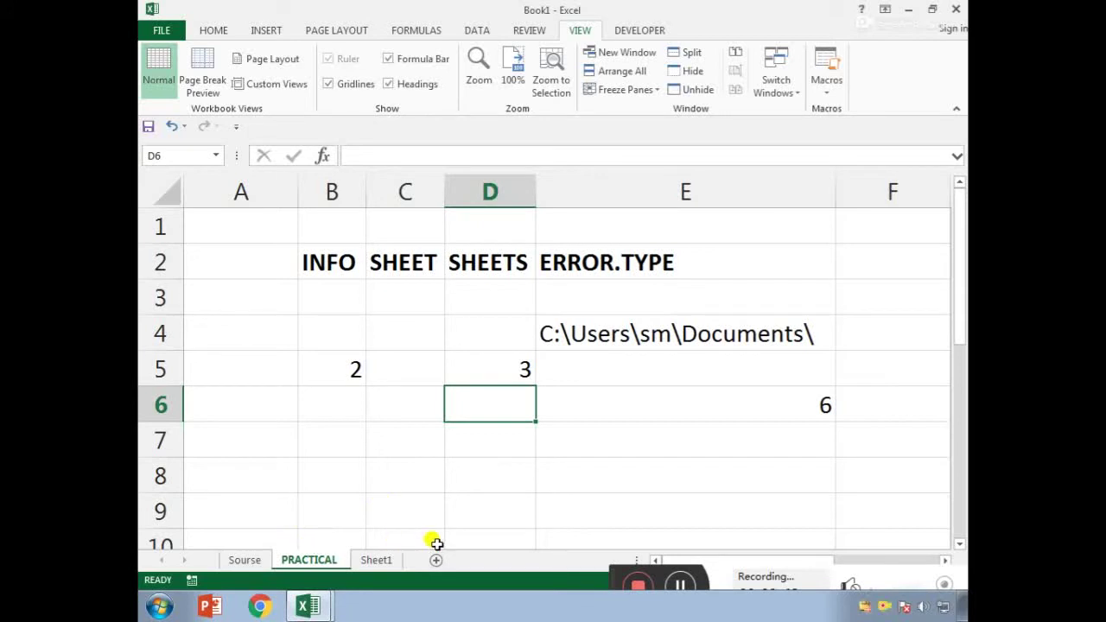
pyautogui.click(330, 610)
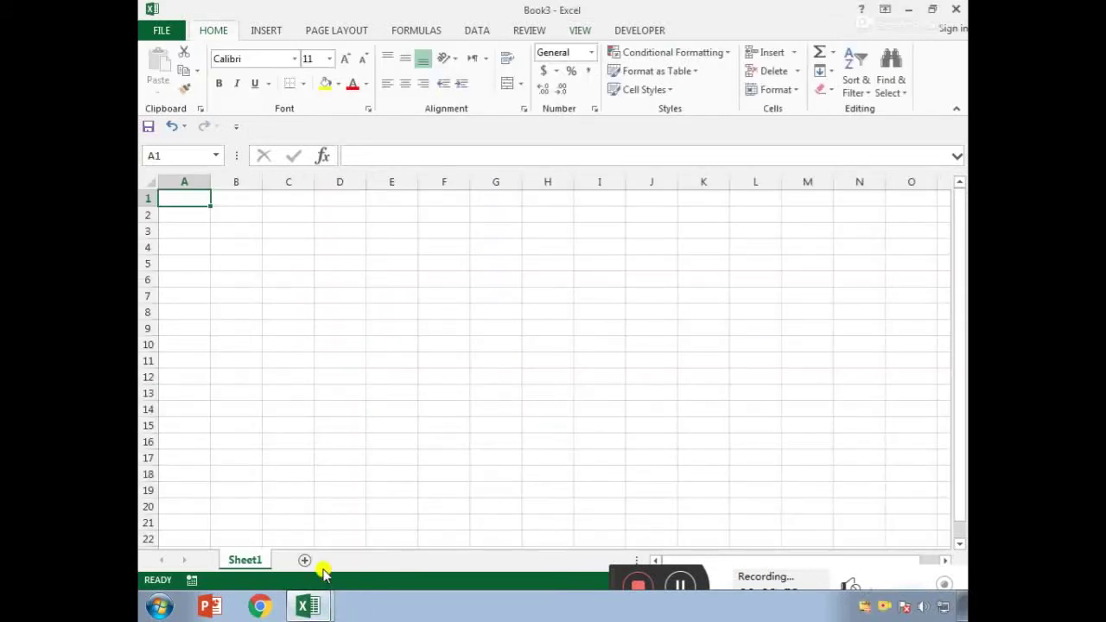
pyautogui.click(589, 31)
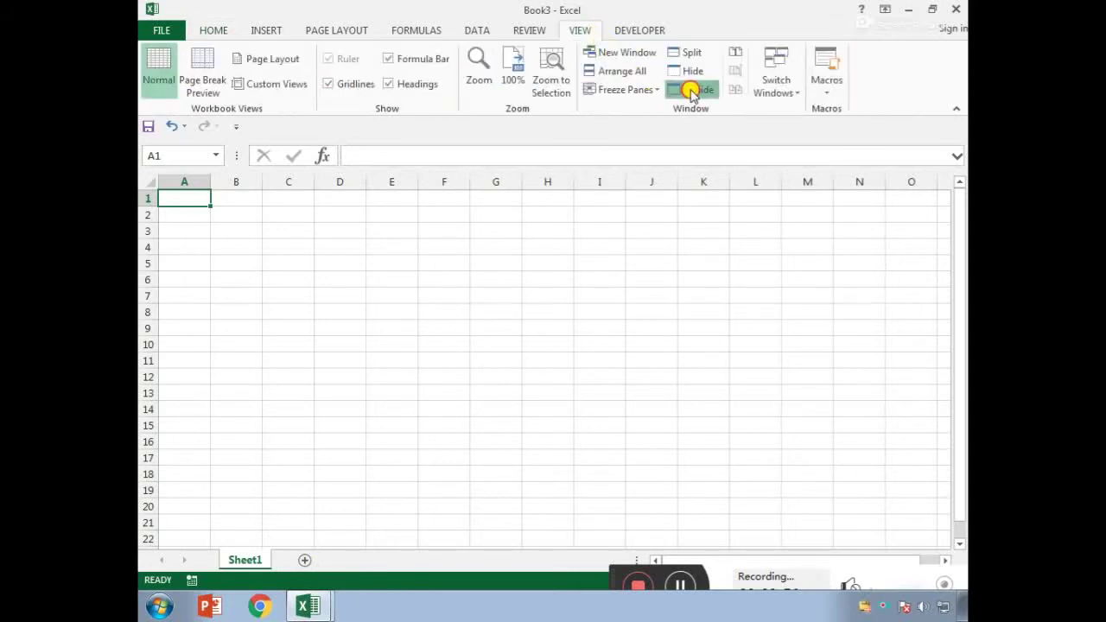
pyautogui.click(691, 89)
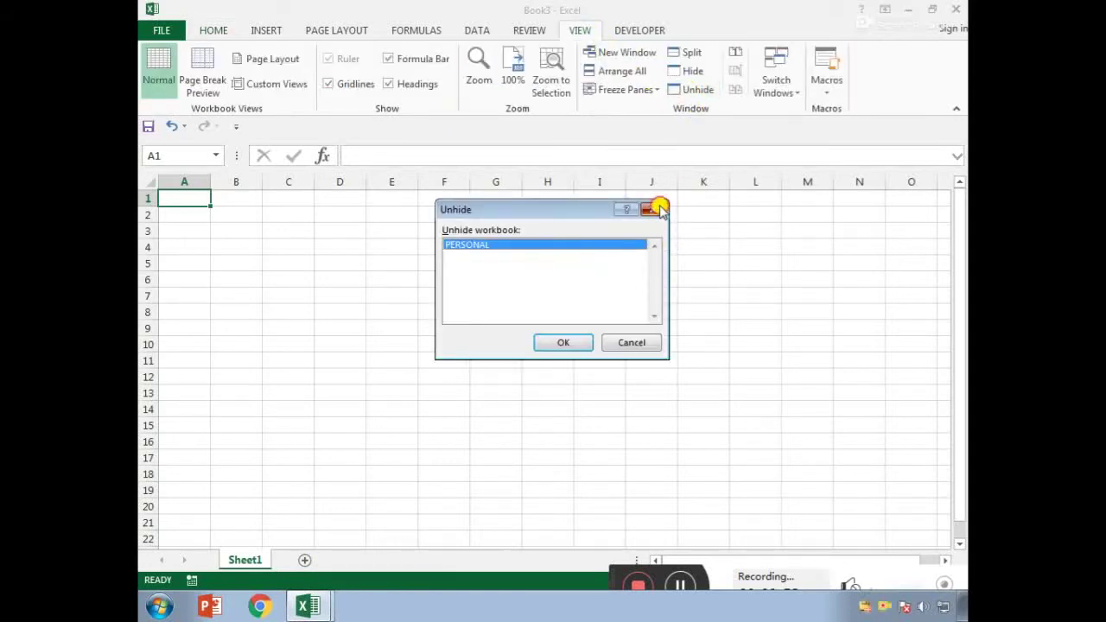
pyautogui.click(658, 209)
pyautogui.click(218, 30)
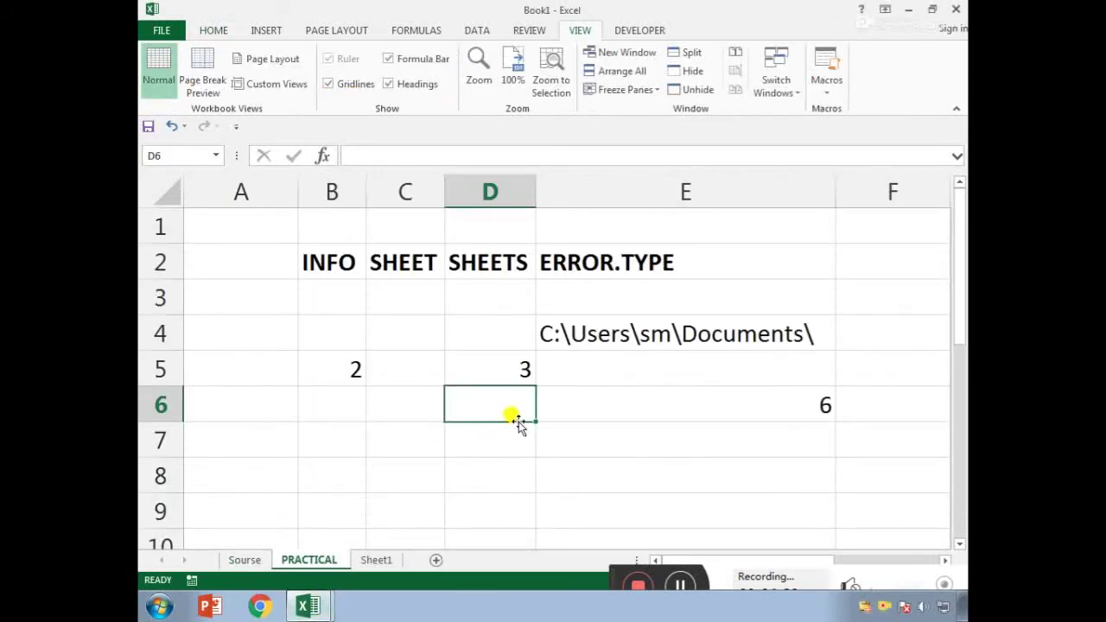
# Step: Enter an INFO formula with the "SYSTEM" argument in cell E7 of the PRACTICAL sheet
pyautogui.click(633, 424)
pyautogui.click(644, 408)
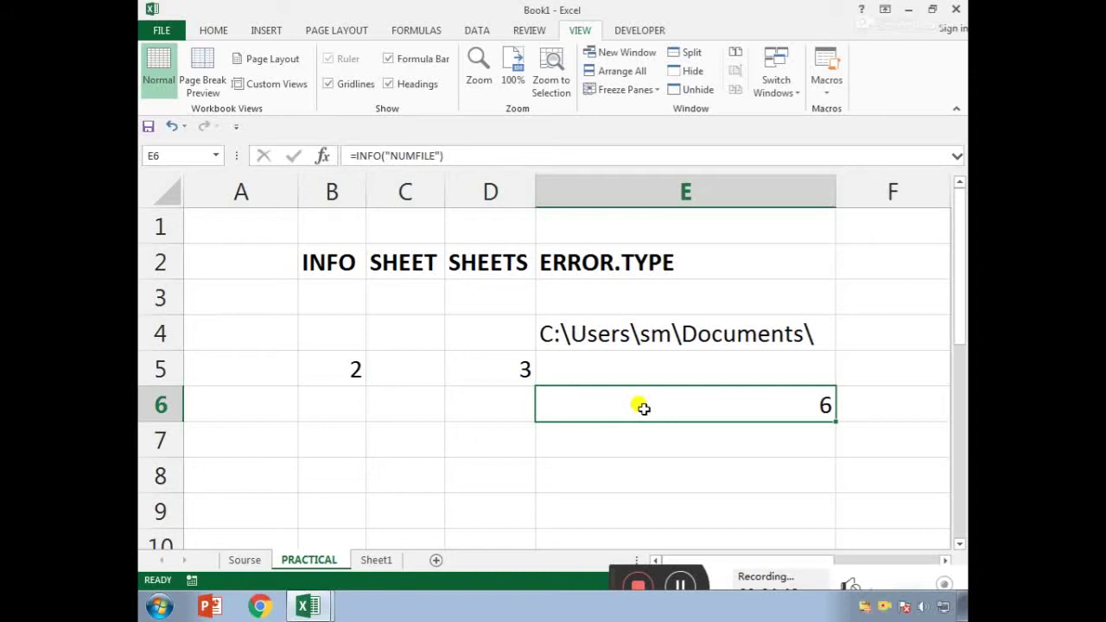
pyautogui.press('Down')
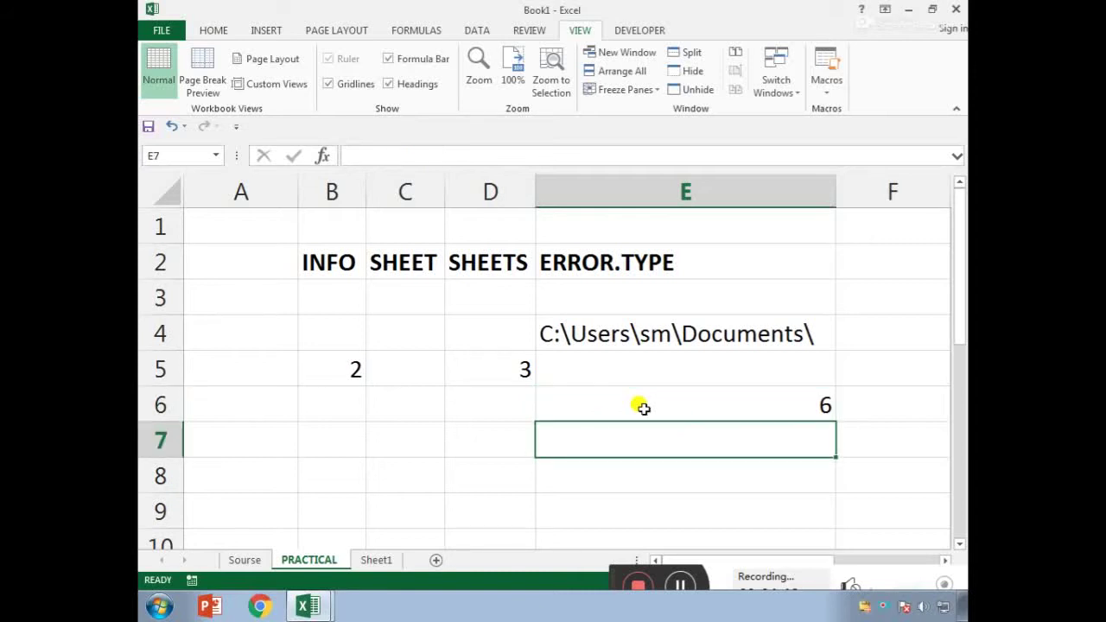
pyautogui.write('=INFO(')
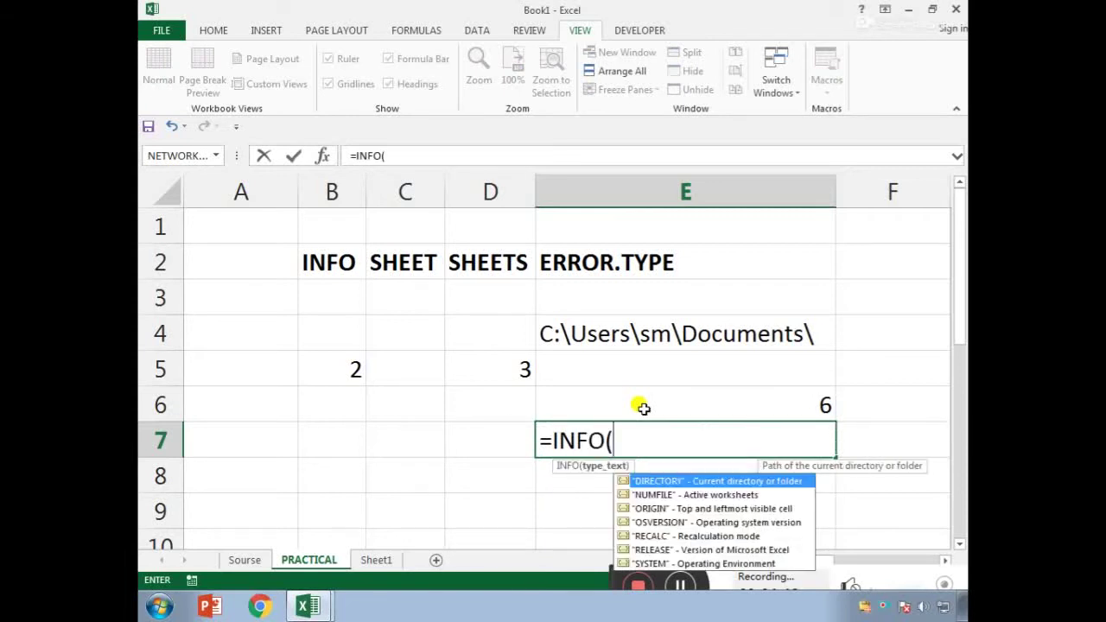
pyautogui.press('Down')
pyautogui.press('Down')
pyautogui.press('Down')
pyautogui.press('Down')
pyautogui.press('Down')
pyautogui.press('Down')
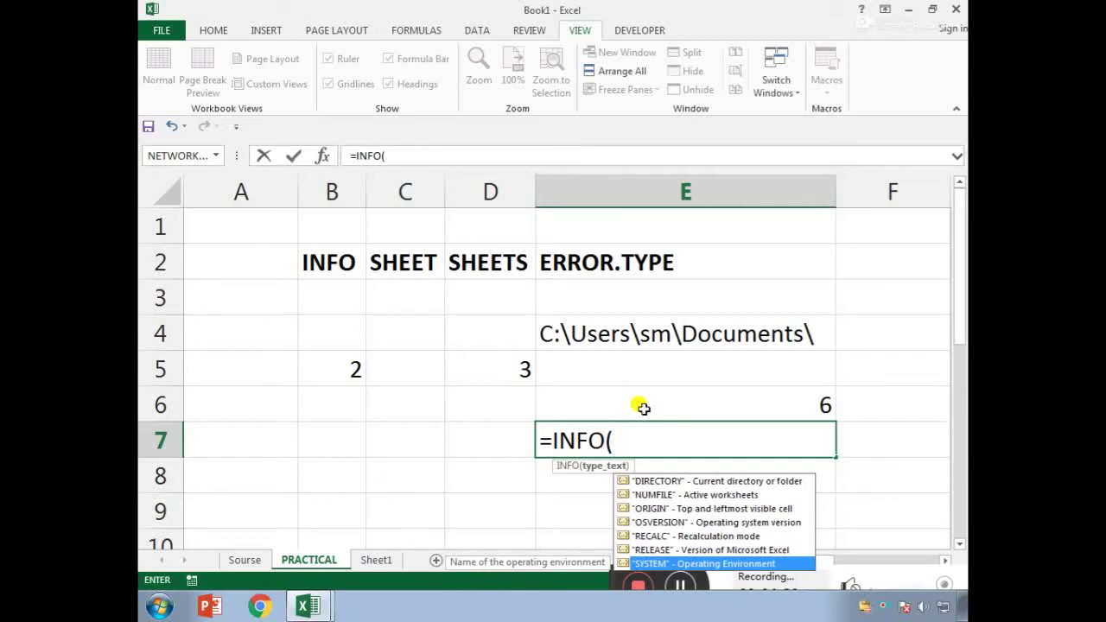
pyautogui.press('Tab')
pyautogui.press('Return')
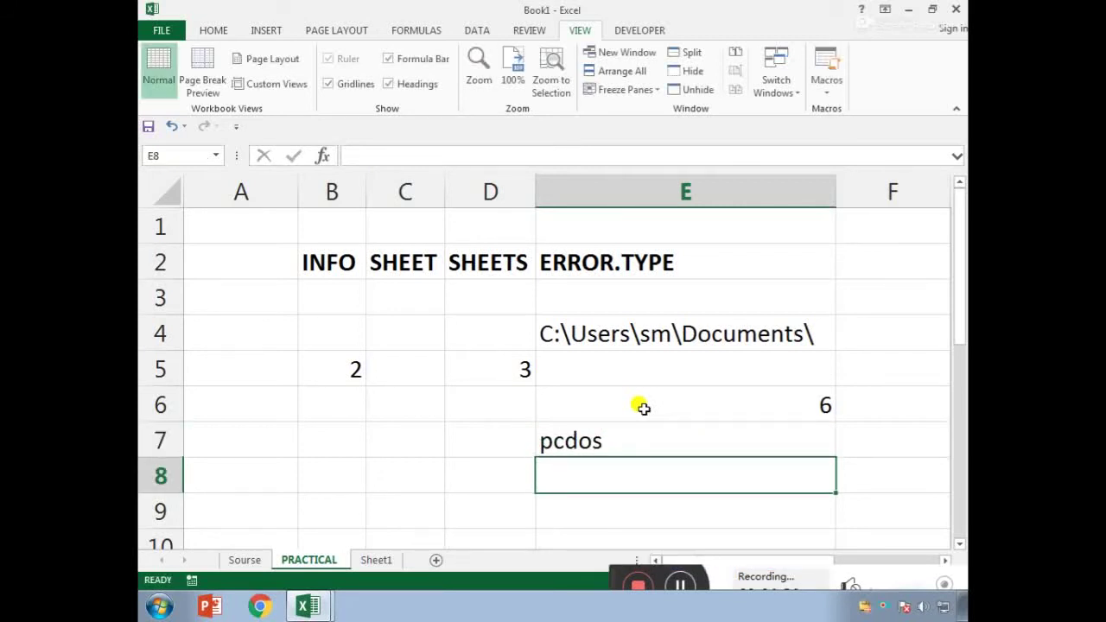
# Step: Enter an INFO formula with the "RECALC" argument in cell E8 of the PRACTICAL sheet
pyautogui.write('=INFO(')
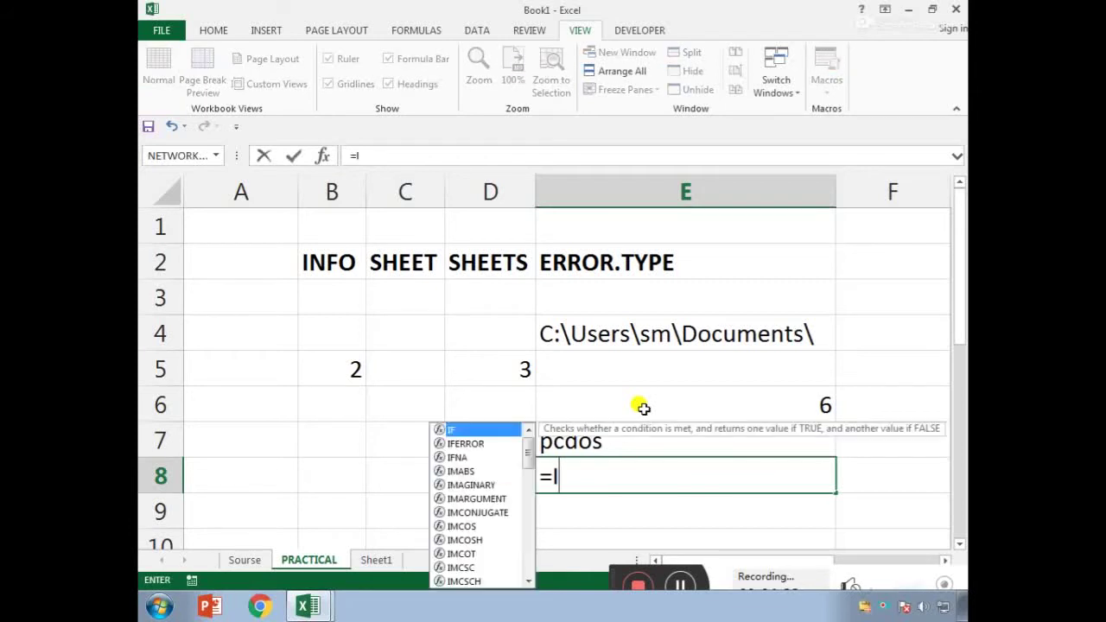
pyautogui.press('Down')
pyautogui.press('Down')
pyautogui.press('Down')
pyautogui.press('Down')
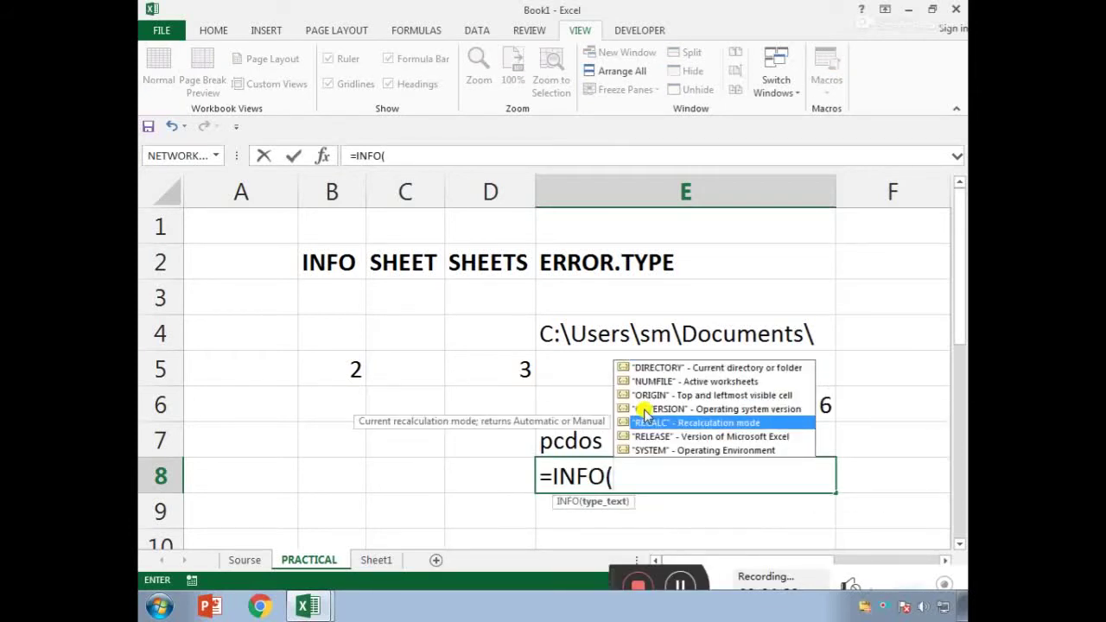
pyautogui.press('Tab')
pyautogui.press('Return')
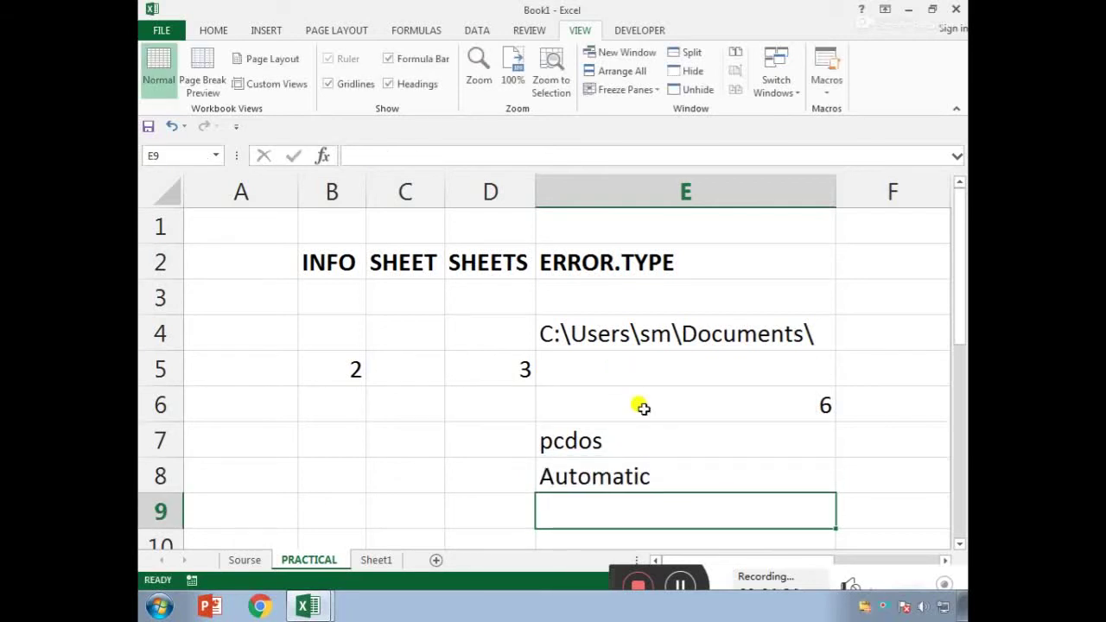
# Step: Enter the formula =INFO("ORIGIN") in cell E9 with row 7 as the topmost visible row
pyautogui.click(418, 33)
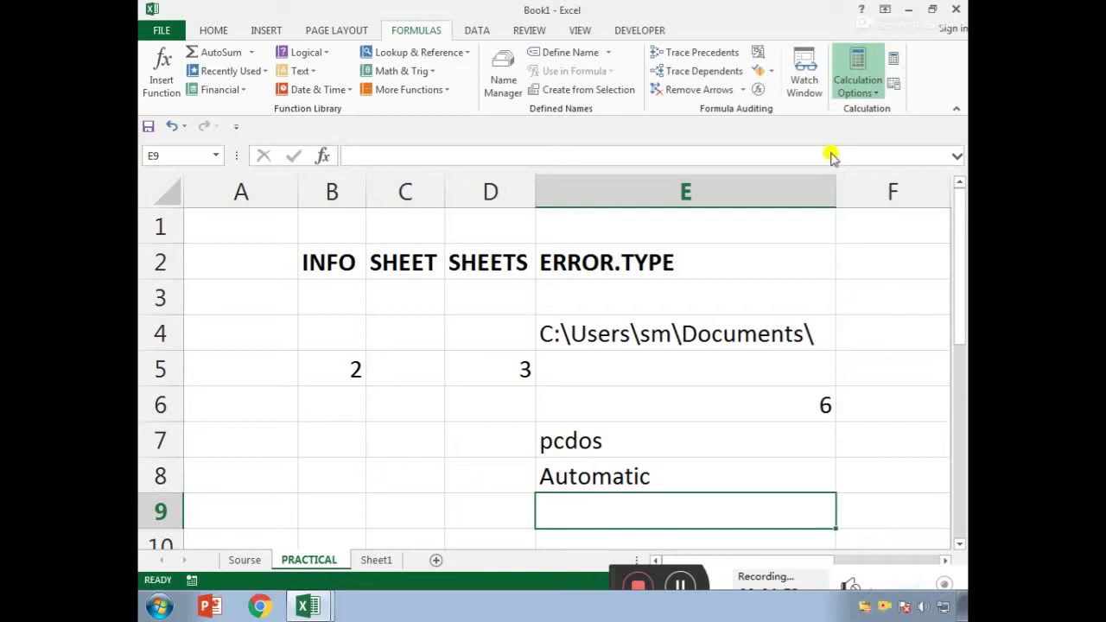
pyautogui.scroll(-2, 663, 488)
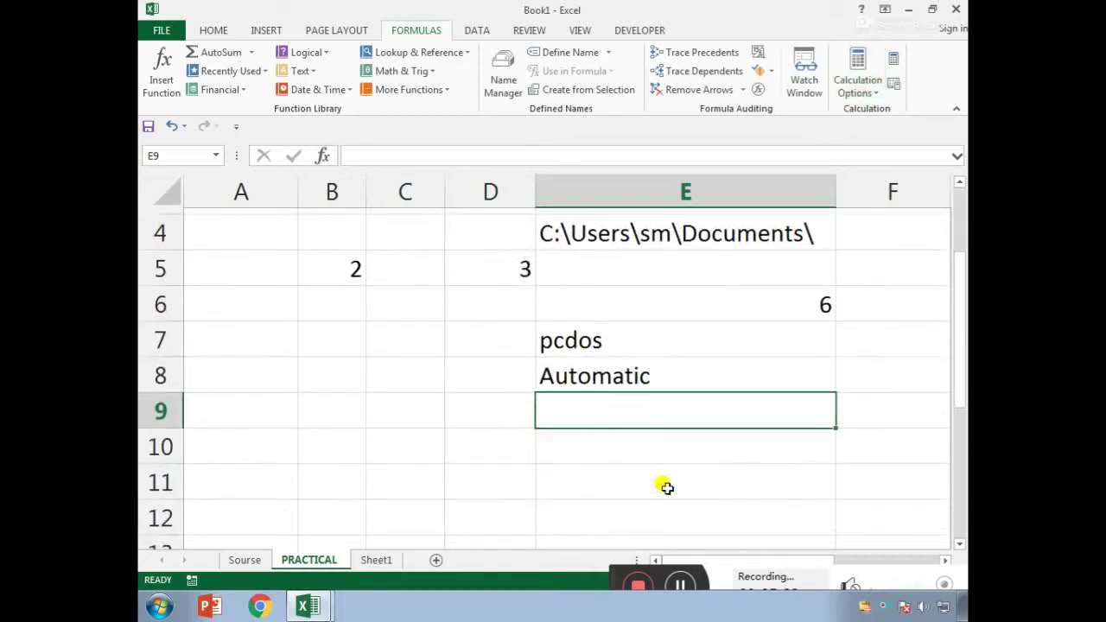
pyautogui.write('=INFO(')
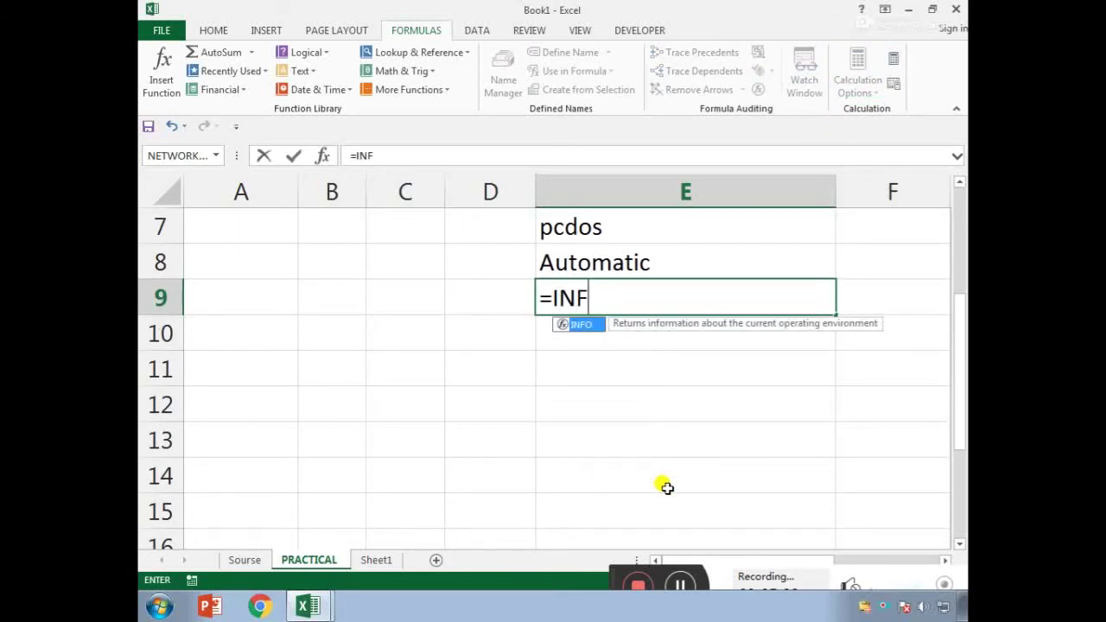
pyautogui.press('Down')
pyautogui.press('Down')
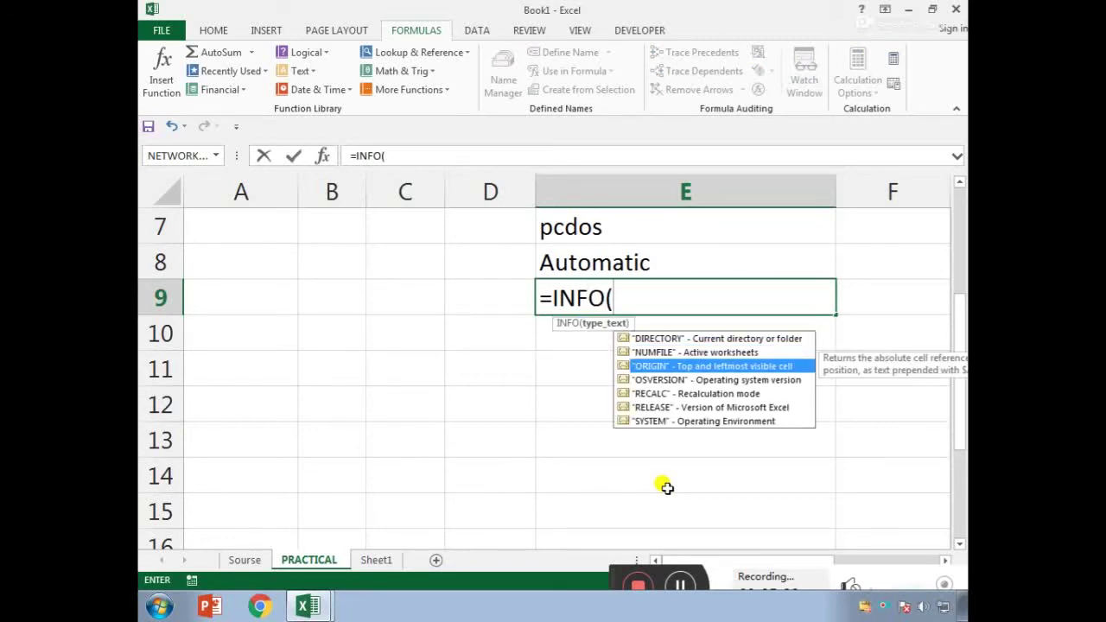
pyautogui.press('Tab')
pyautogui.press('Return')
pyautogui.press('Up')
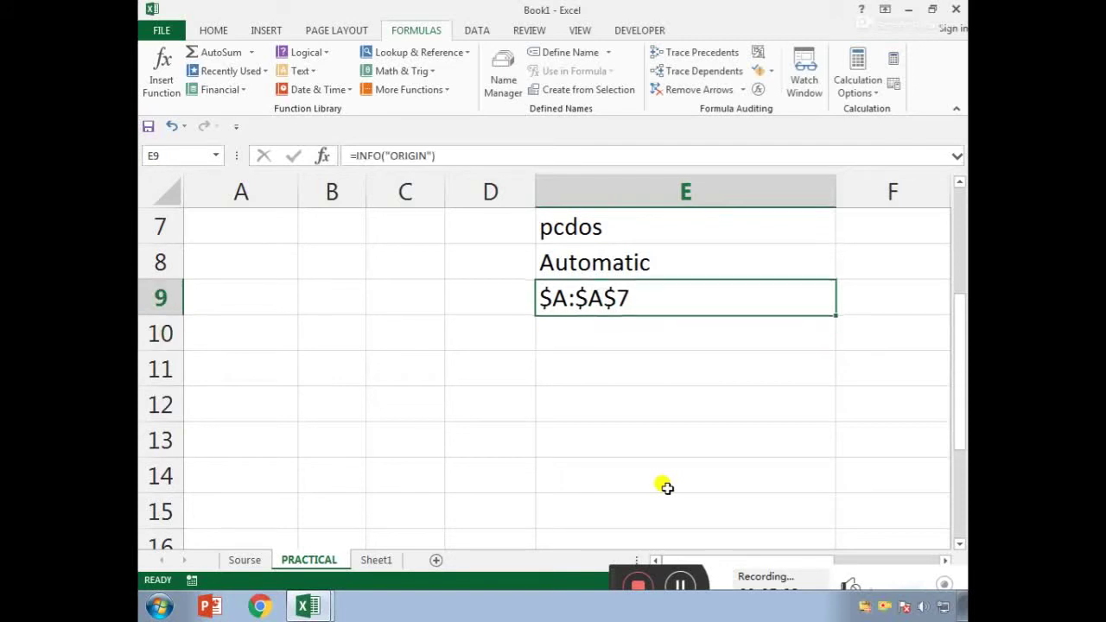
# Step: Examine the ORIGIN formula in cell E9 and the cells along row 1 that its reference relates to
pyautogui.scroll(2, 666, 488)
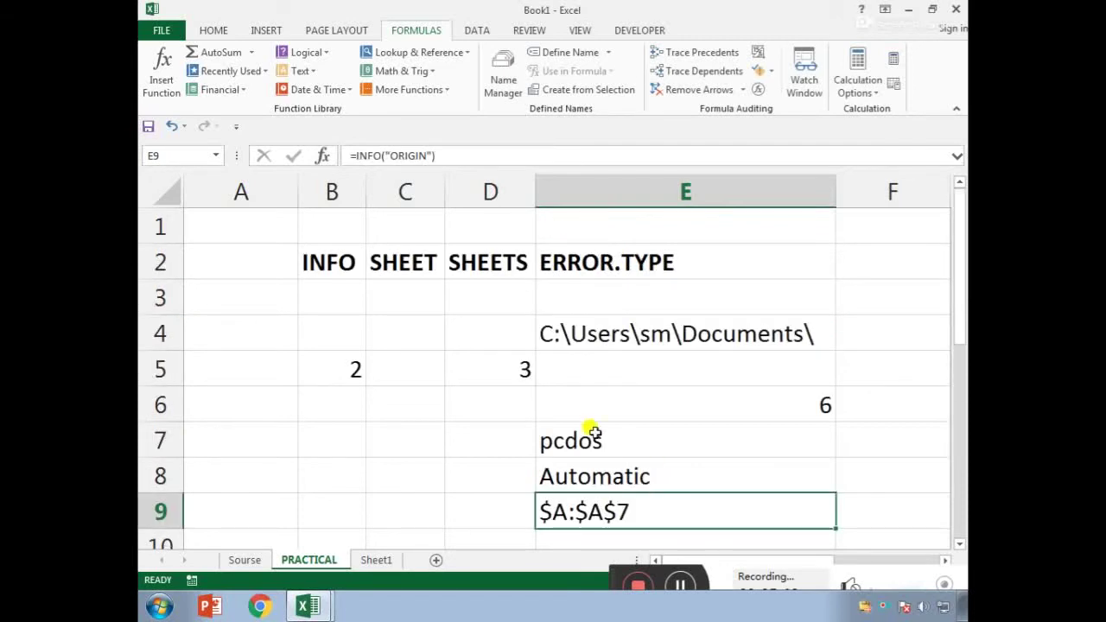
pyautogui.moveTo(198, 214); pyautogui.dragTo(963, 211)
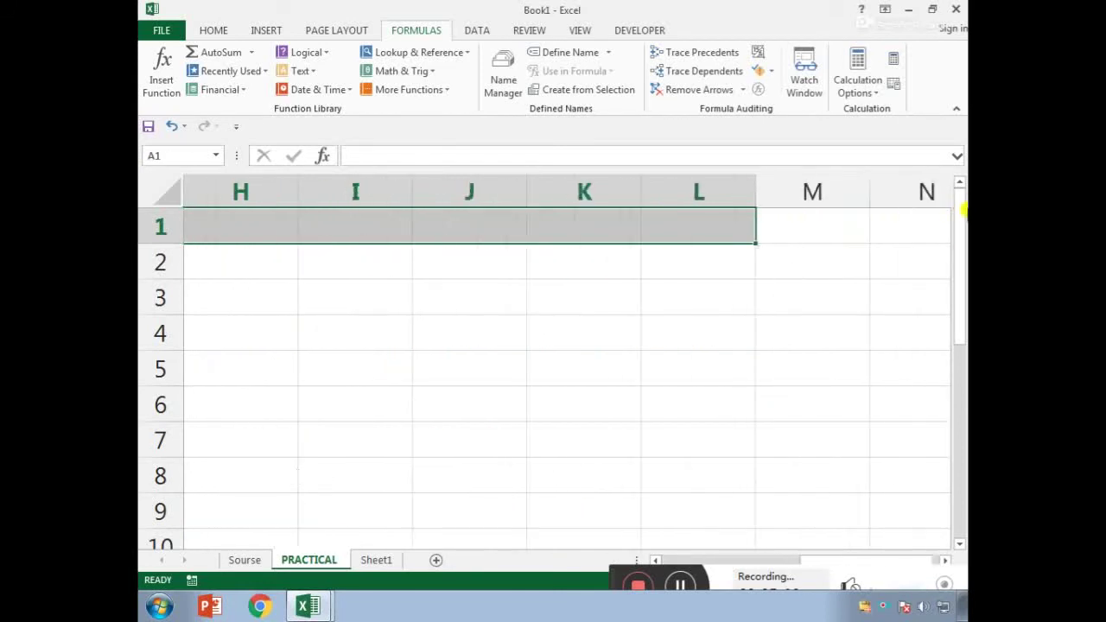
pyautogui.click(388, 239)
pyautogui.press('Left')
pyautogui.press('Left')
pyautogui.press('Left')
pyautogui.press('Left')
pyautogui.press('Left')
pyautogui.press('Left')
pyautogui.press('Left')
pyautogui.press('Down')
pyautogui.press('Down')
pyautogui.press('Down')
pyautogui.press('Right')
pyautogui.press('Right')
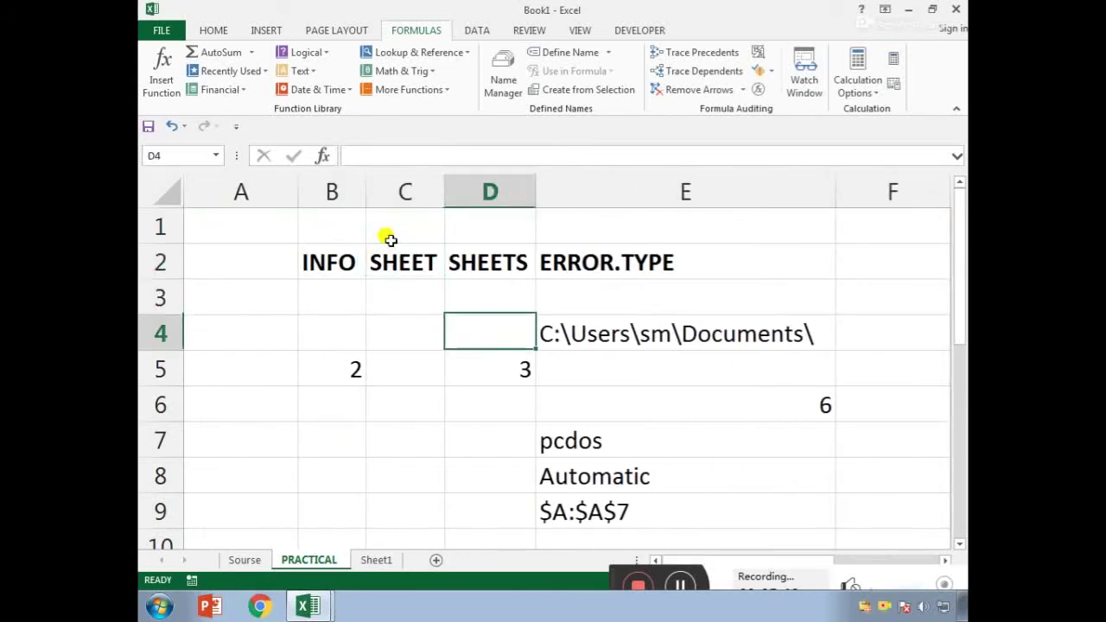
pyautogui.press('Right')
pyautogui.press('Down')
pyautogui.press('Down')
pyautogui.press('Down')
pyautogui.press('Down')
pyautogui.press('Down')
pyautogui.press('F2')
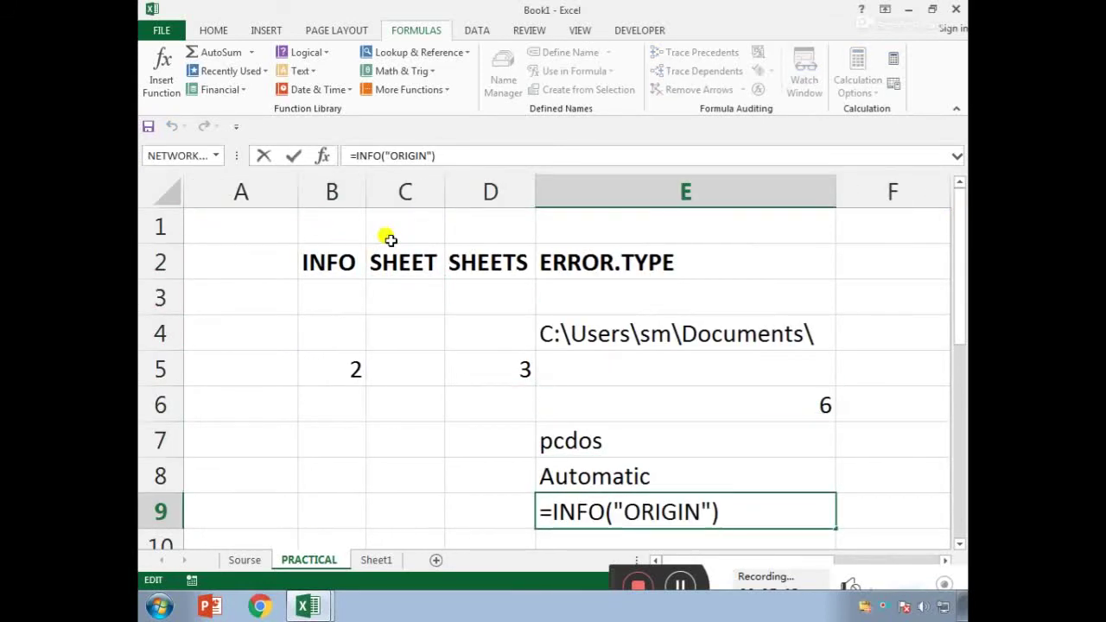
pyautogui.press('Escape')
# Step: Enter the formula =INFO("OSVERSION") in cell E10 of the PRACTICAL sheet
pyautogui.press('Down')
pyautogui.write('=INFO(')
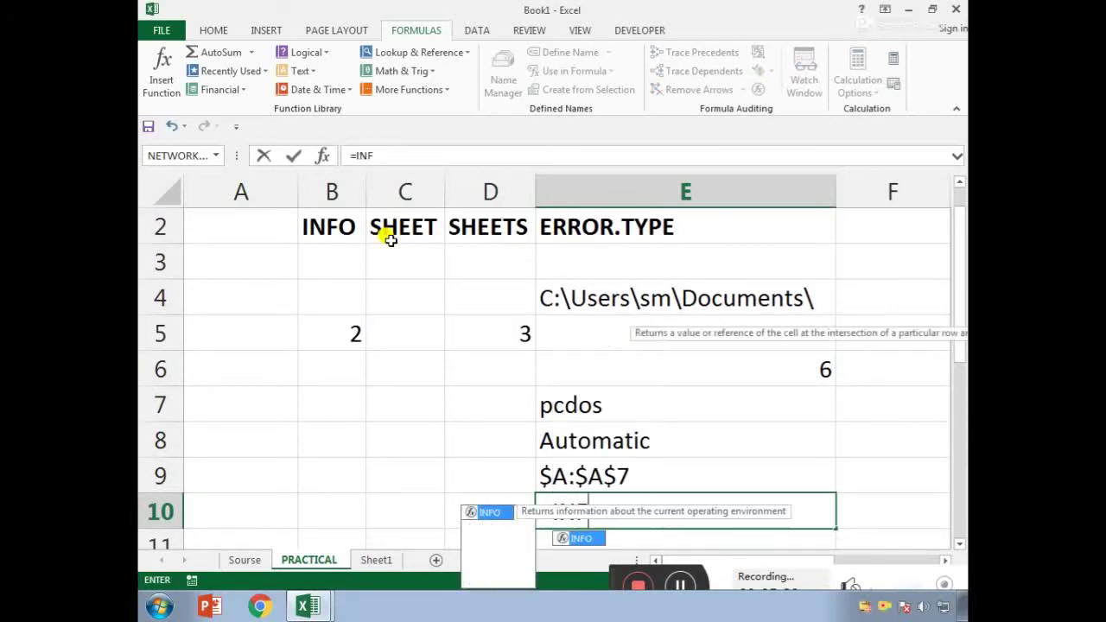
pyautogui.press('Down')
pyautogui.press('Down')
pyautogui.press('Down')
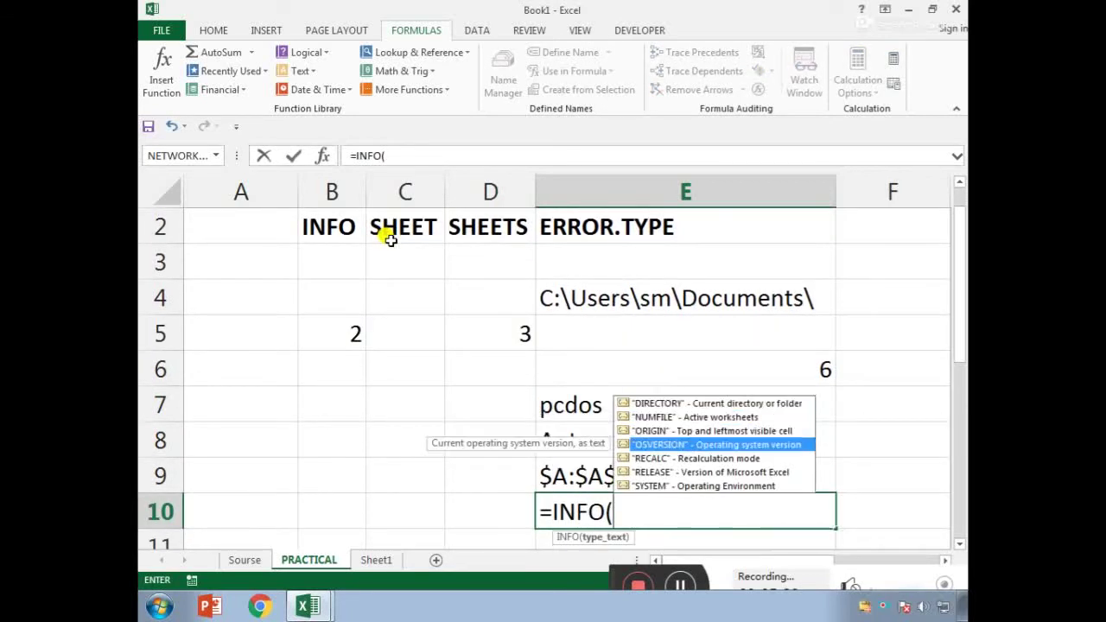
pyautogui.press('Up')
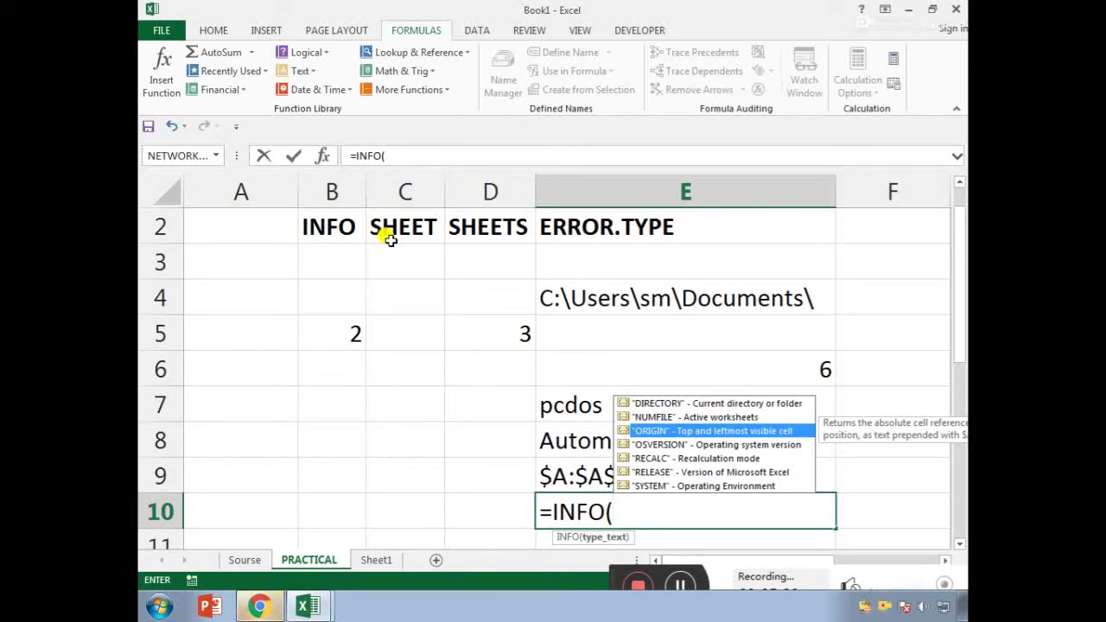
pyautogui.press('Down')
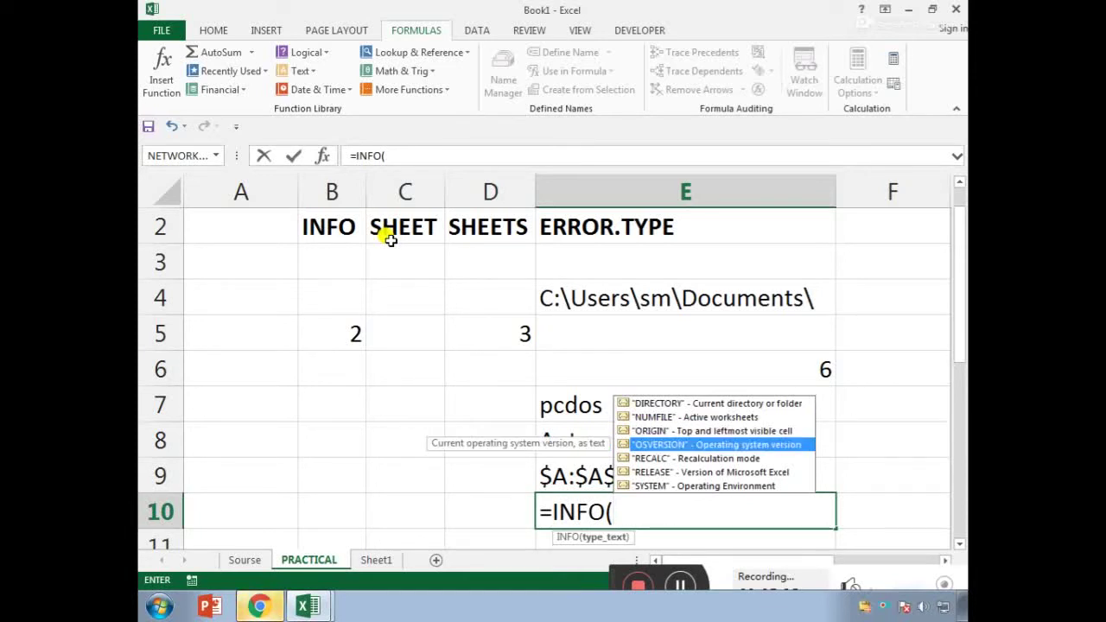
pyautogui.press('Tab')
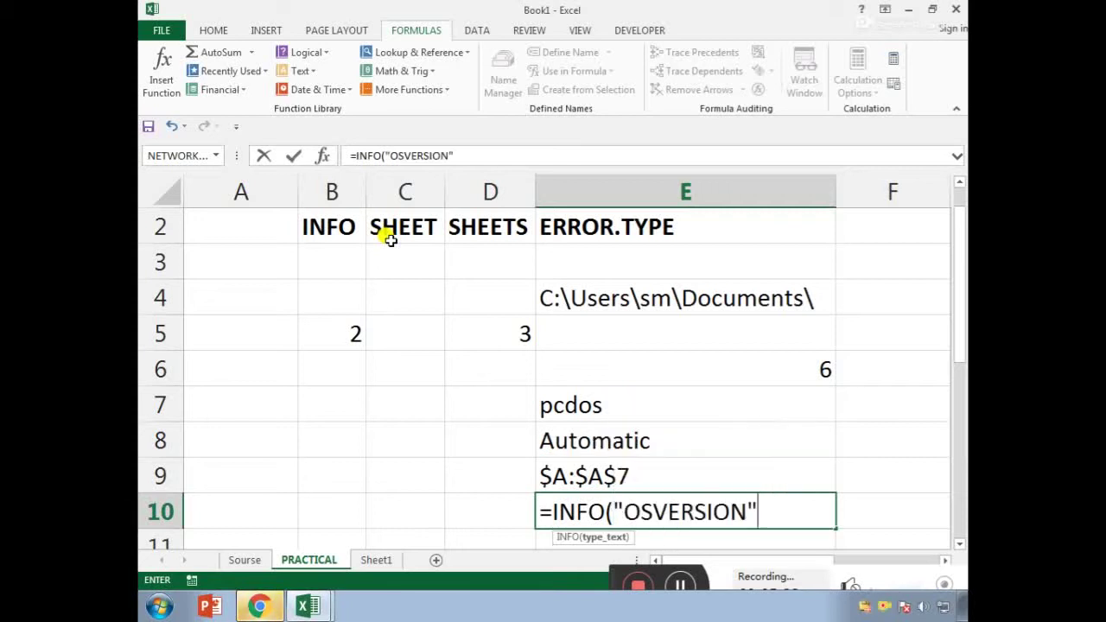
pyautogui.press('Return')
pyautogui.press('Up')
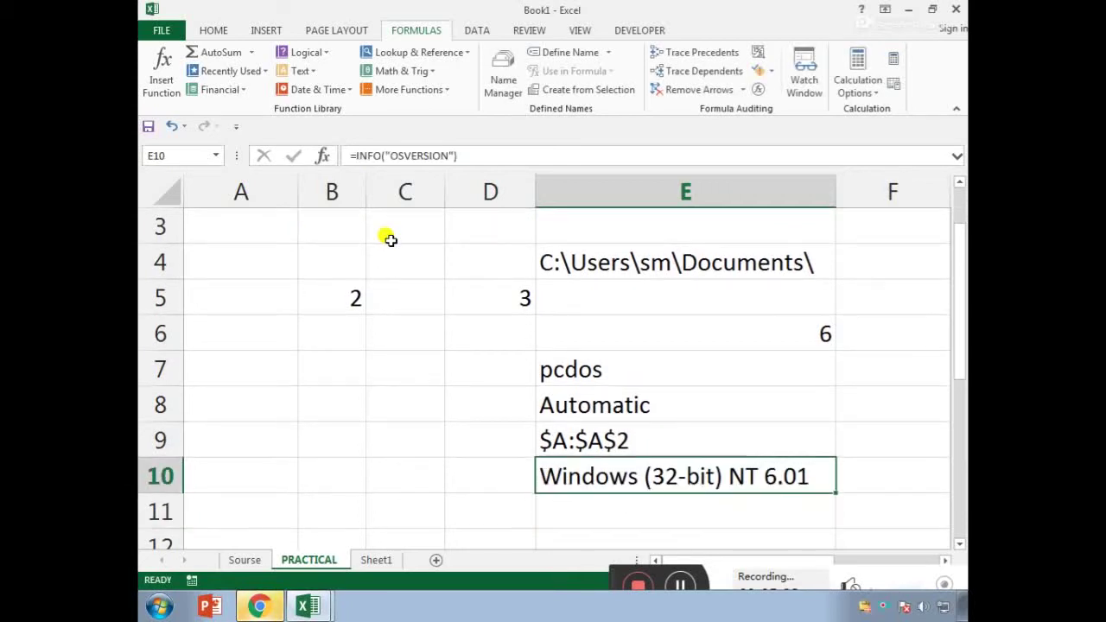
# Step: Enter the formula =INFO("RELEASE") in cell E11 and make the cell bold
pyautogui.press('Left')
pyautogui.press('Right')
pyautogui.press('Down')
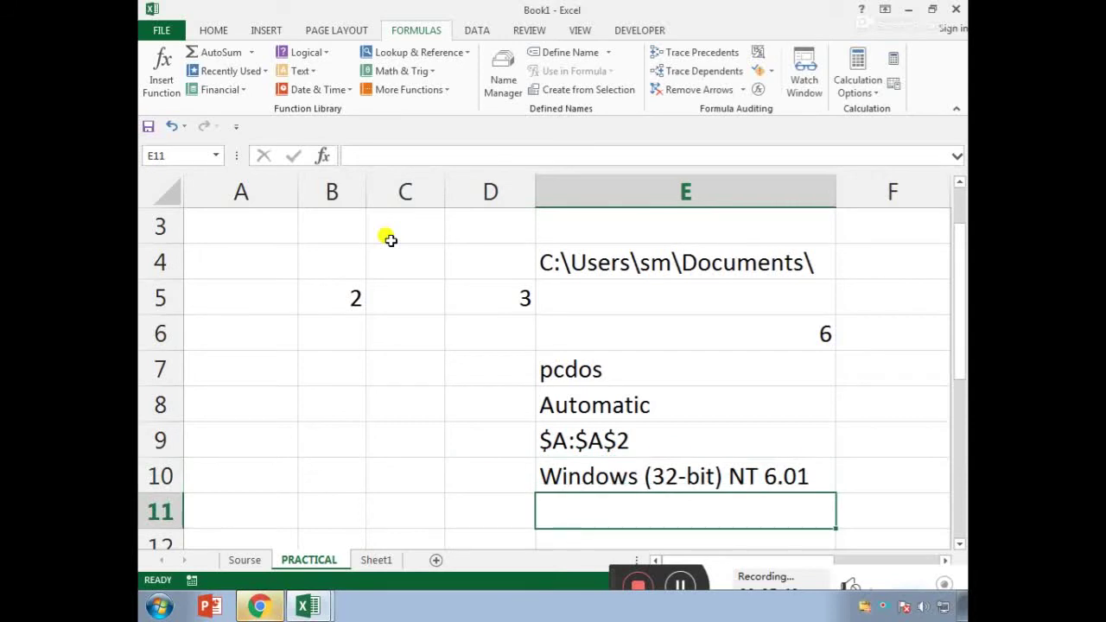
pyautogui.write('=INF')
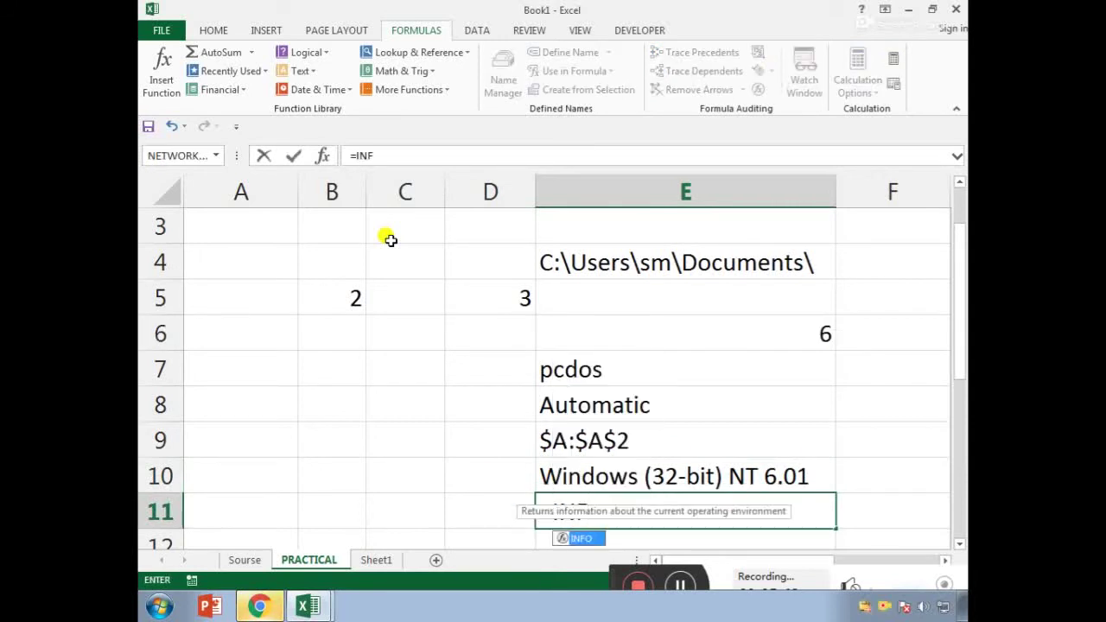
pyautogui.press('Tab')
pyautogui.press('Down')
pyautogui.press('Down')
pyautogui.press('Down')
pyautogui.press('Down')
pyautogui.press('Down')
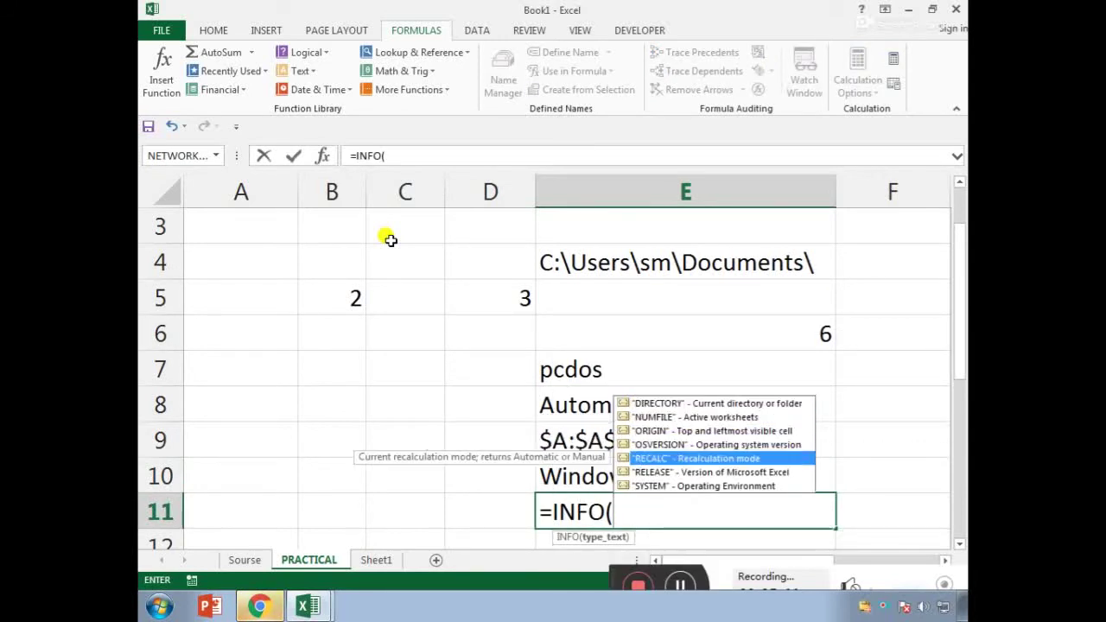
pyautogui.press('Tab')
pyautogui.press('Return')
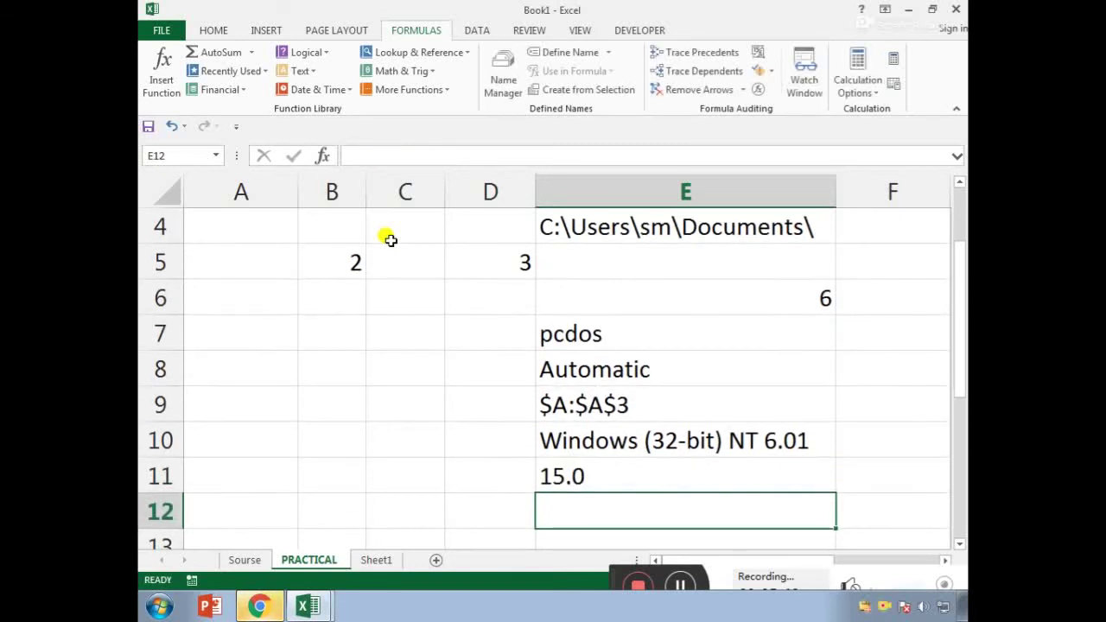
pyautogui.press('Up')
pyautogui.hotkey('ctrl', 'b')
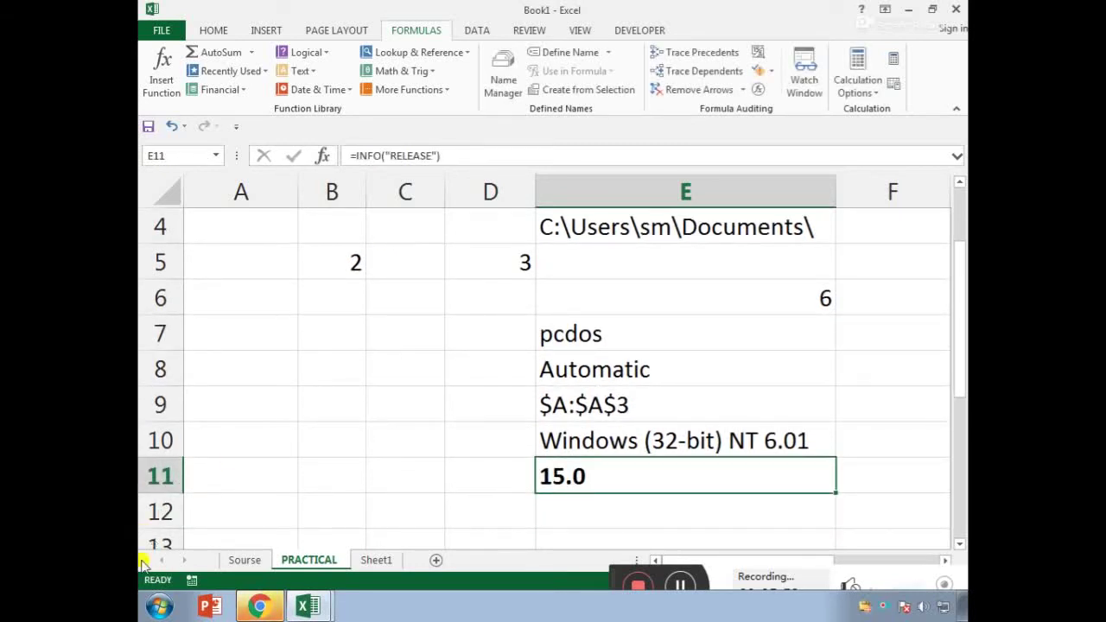
# Step: Remove the argument of the INFO formula in cell E11 and choose "RELEASE" for it again
pyautogui.click(259, 601)
pyautogui.click(539, 486)
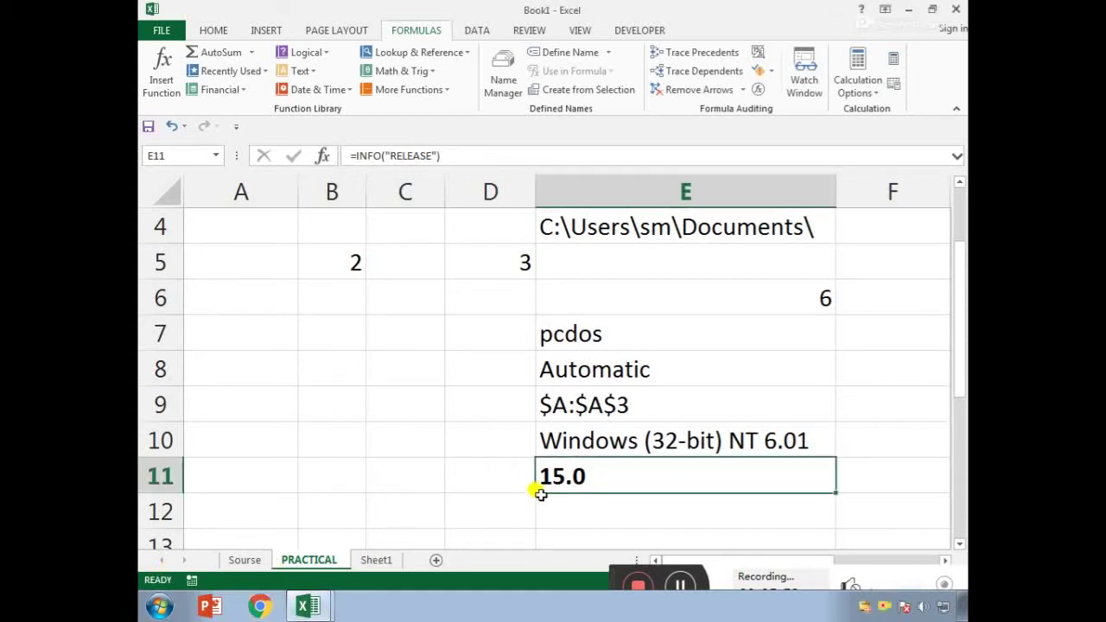
pyautogui.click(588, 453)
pyautogui.click(600, 481)
pyautogui.click(456, 154)
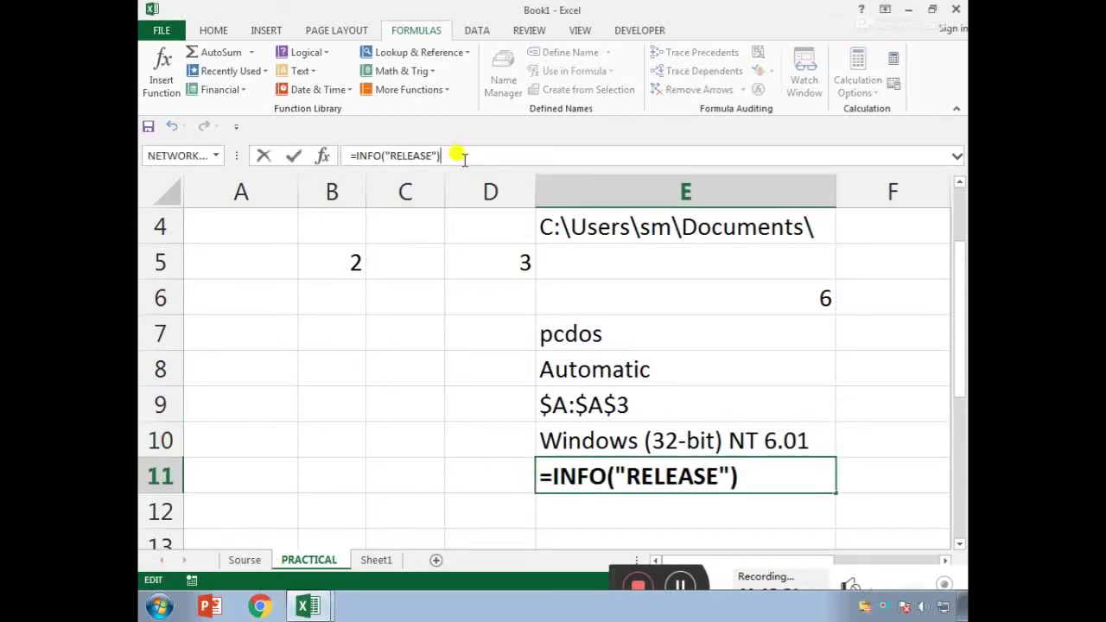
pyautogui.press('BackSpace')
pyautogui.press('BackSpace')
pyautogui.press('BackSpace')
pyautogui.press('BackSpace')
pyautogui.press('BackSpace')
pyautogui.press('BackSpace')
pyautogui.press('BackSpace')
pyautogui.press('BackSpace')
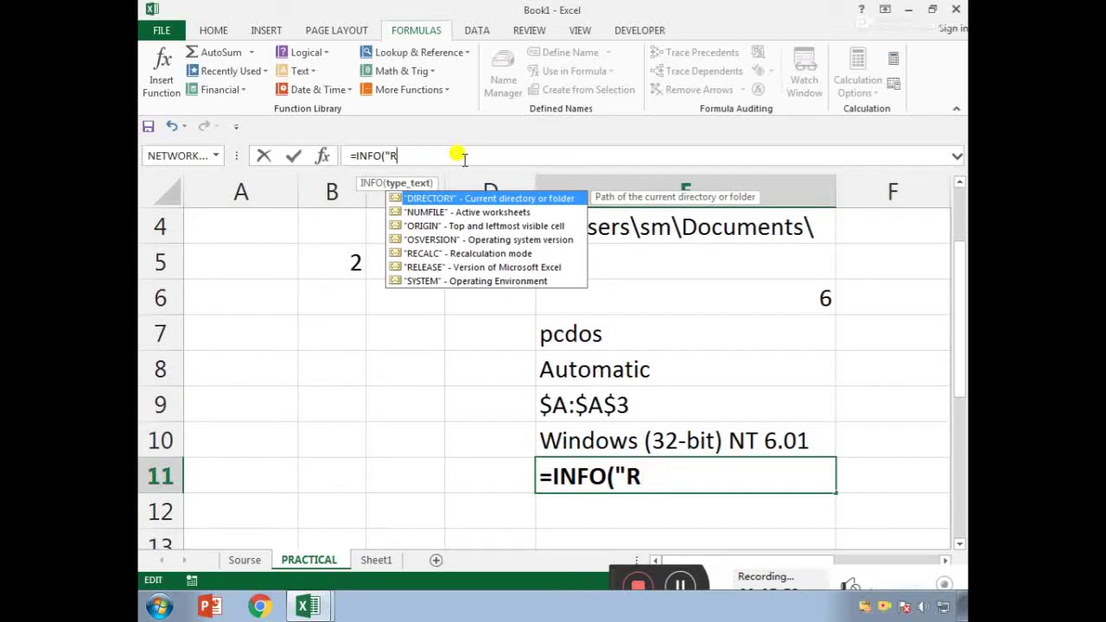
pyautogui.click(459, 267)
pyautogui.doubleClick(463, 268)
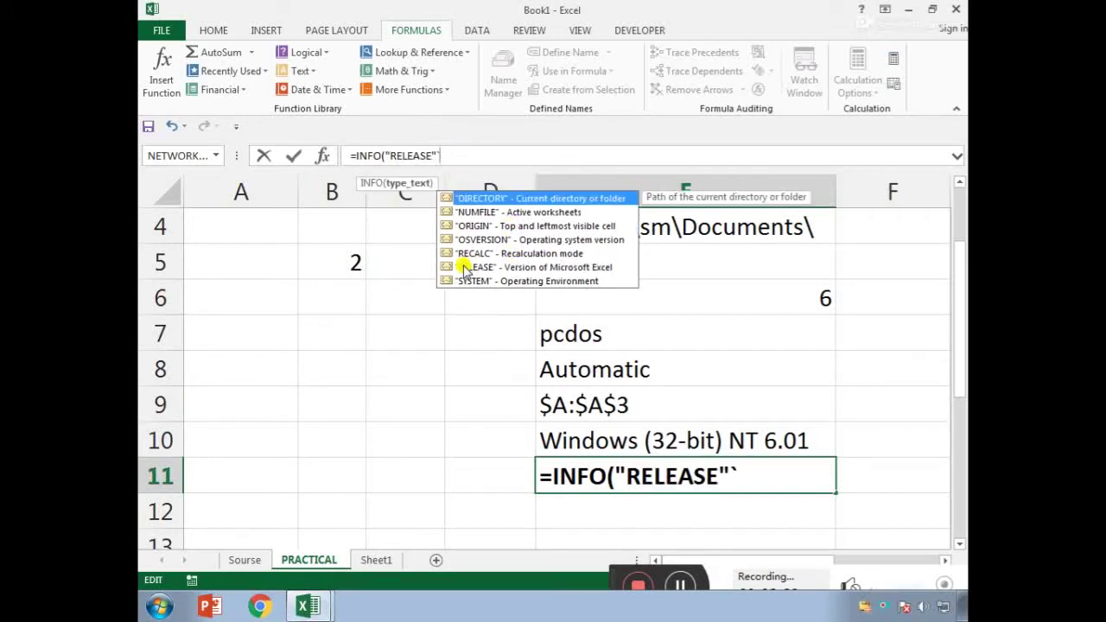
pyautogui.press('Return')
# Step: Examine the INFO formulas in column E and the function headings in row 2
pyautogui.press('Up')
pyautogui.press('Up')
pyautogui.press('Up')
pyautogui.press('Up')
pyautogui.press('Up')
pyautogui.press('Up')
pyautogui.press('Up')
pyautogui.press('Up')
pyautogui.press('Up')
pyautogui.press('Up')
pyautogui.press('Up')
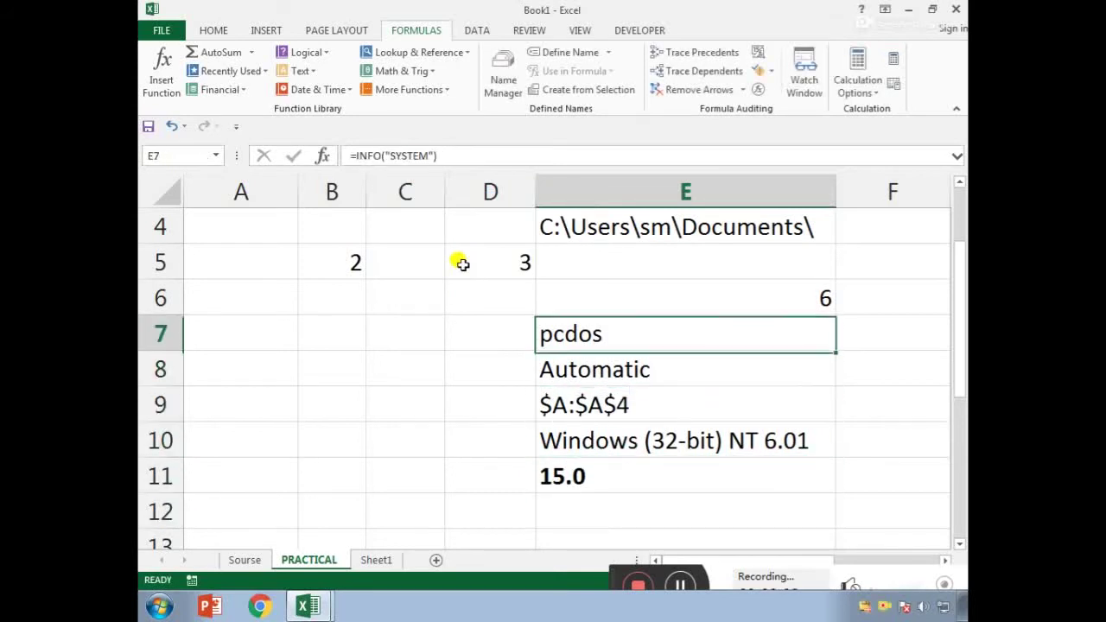
pyautogui.press('Left')
pyautogui.press('Left')
pyautogui.press('Left')
pyautogui.press('Down')
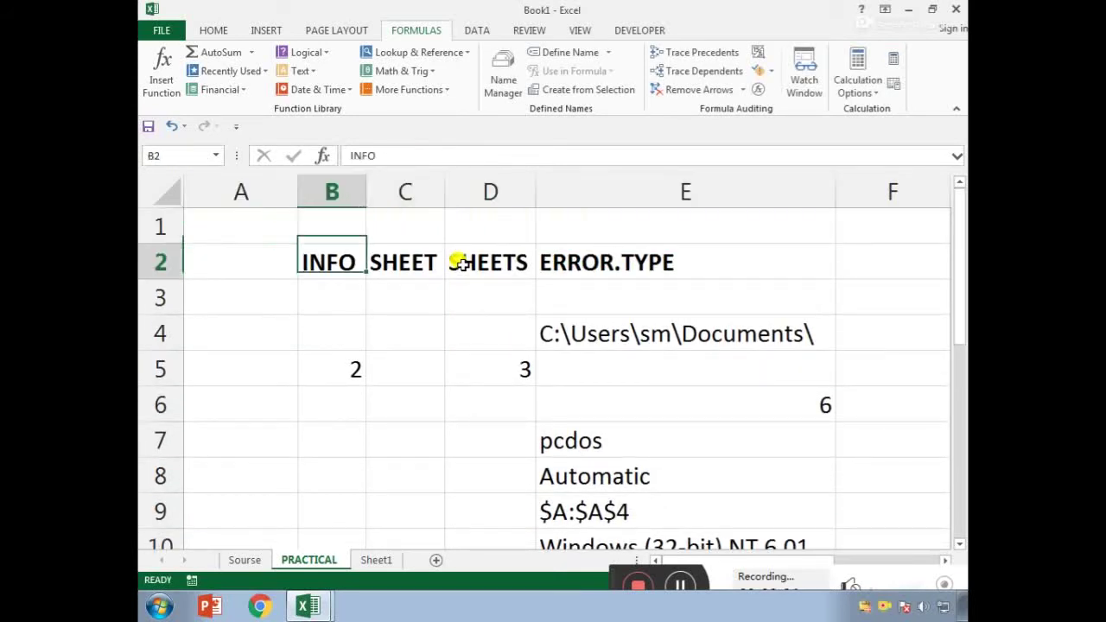
pyautogui.press('Right')
pyautogui.press('Down')
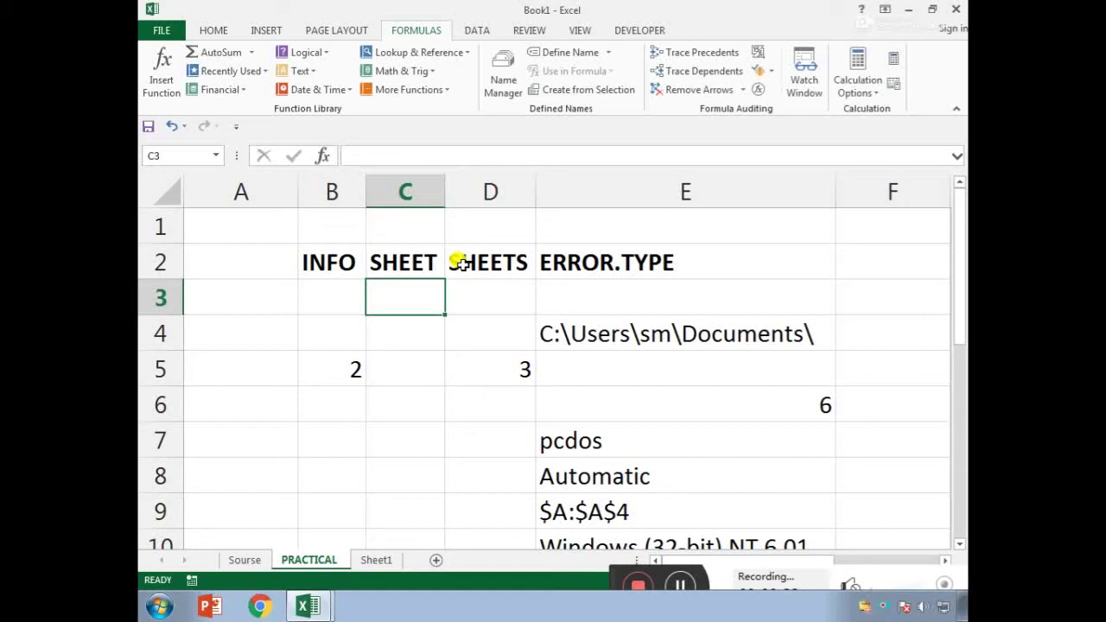
# Step: Enter the error value #N/A in cell C6 and make it bold
pyautogui.press('Down')
pyautogui.press('Down')
pyautogui.press('Down')
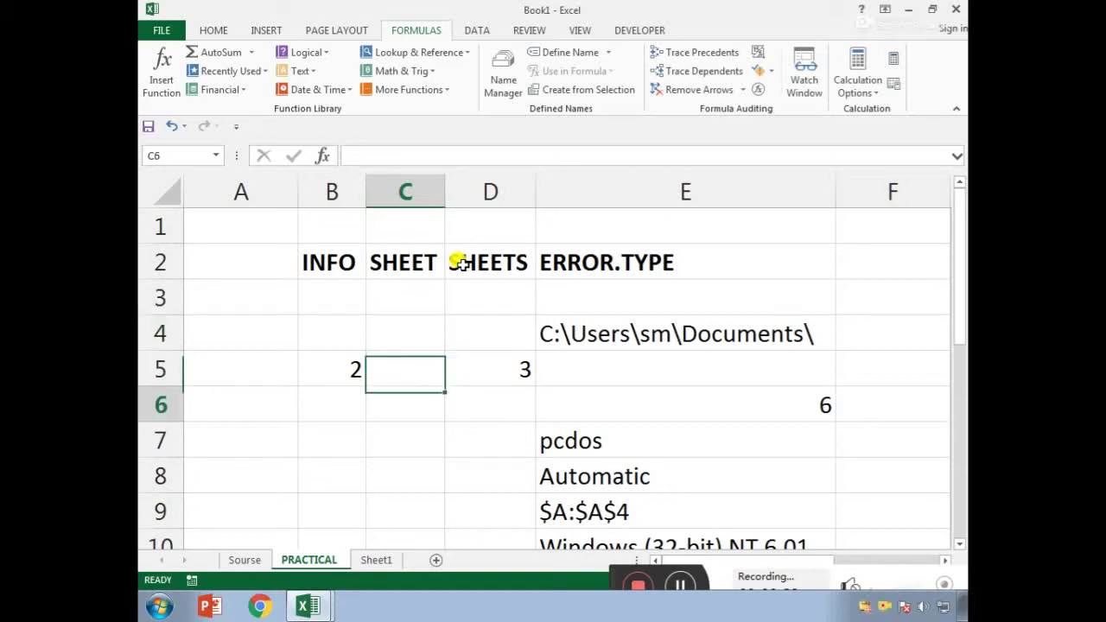
pyautogui.write('NA')
pyautogui.press('BackSpace')
pyautogui.press('BackSpace')
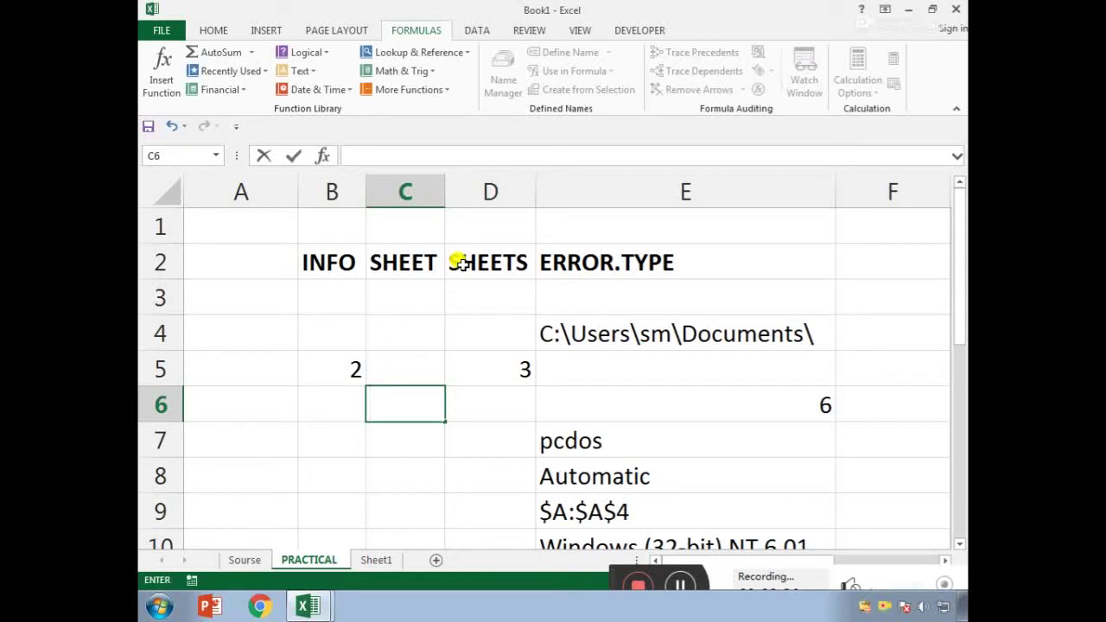
pyautogui.write('#N/A')
pyautogui.press('Return')
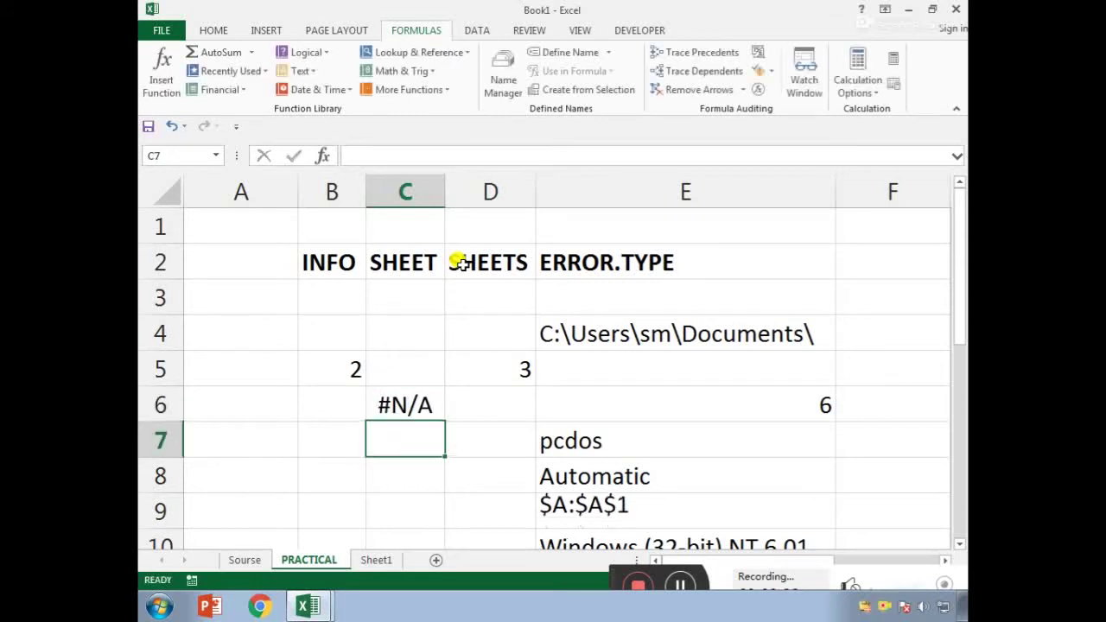
pyautogui.press('Up')
pyautogui.hotkey('ctrl', 'b')
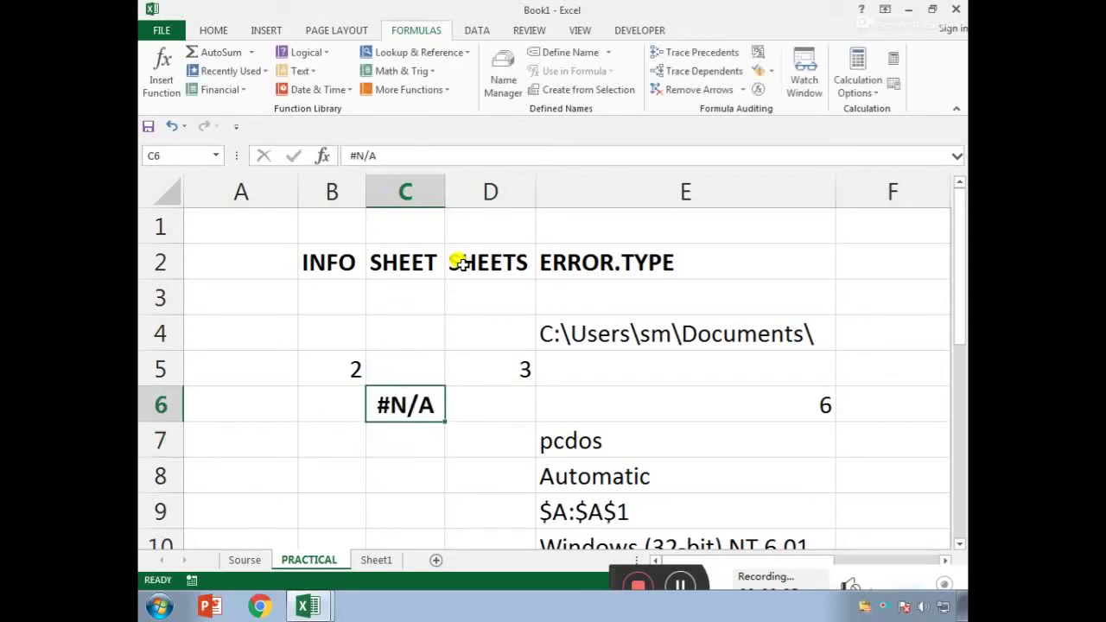
# Step: Enter an ERROR.TYPE formula with the #NULL! argument in cell C9
pyautogui.press('Right')
pyautogui.press('Left')
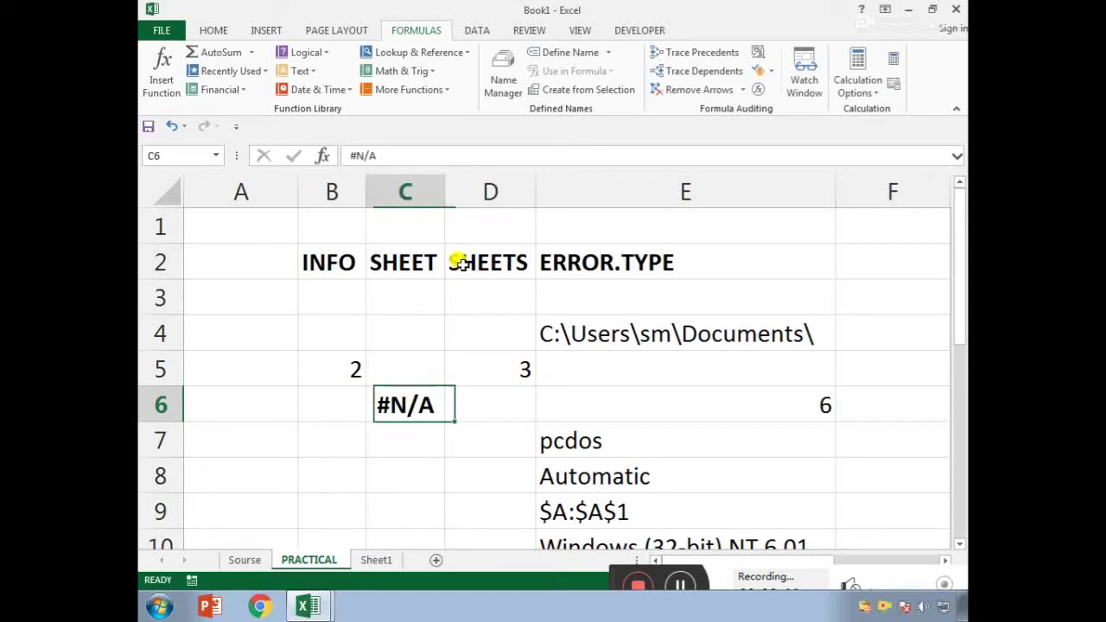
pyautogui.press('Down')
pyautogui.press('Down')
pyautogui.press('Down')
pyautogui.write('=ER')
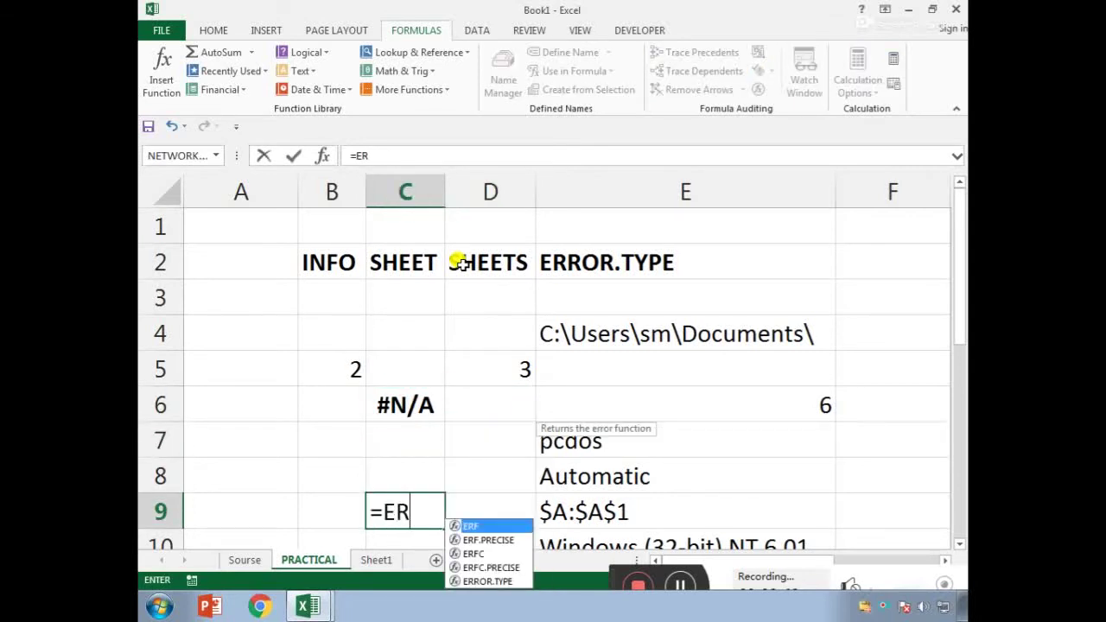
pyautogui.press('Down')
pyautogui.press('Down')
pyautogui.press('Down')
pyautogui.press('Down')
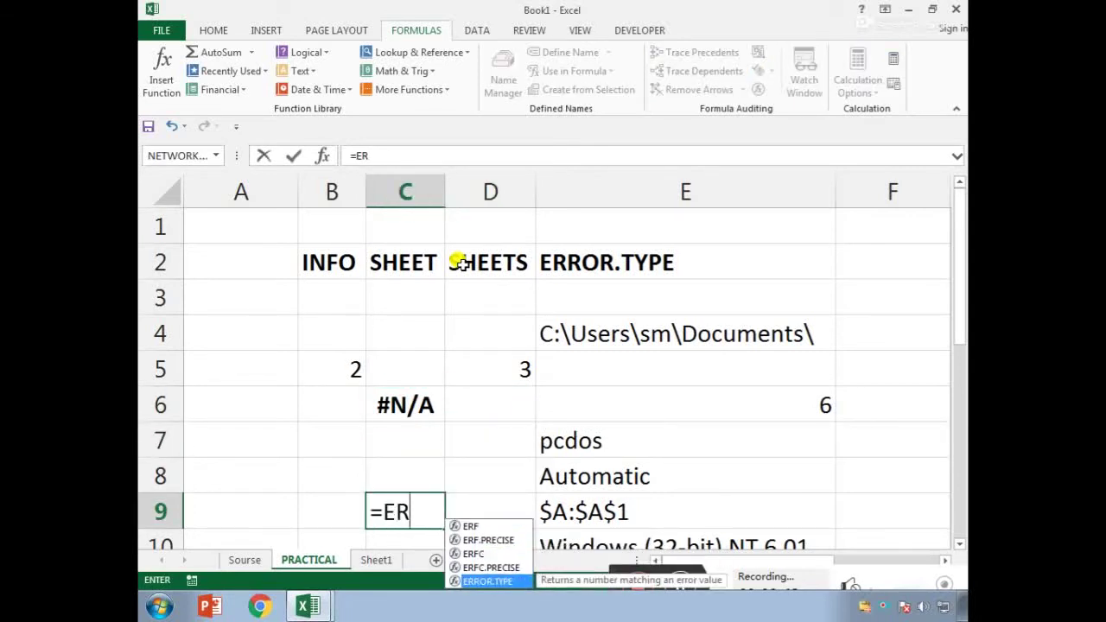
pyautogui.press('Tab')
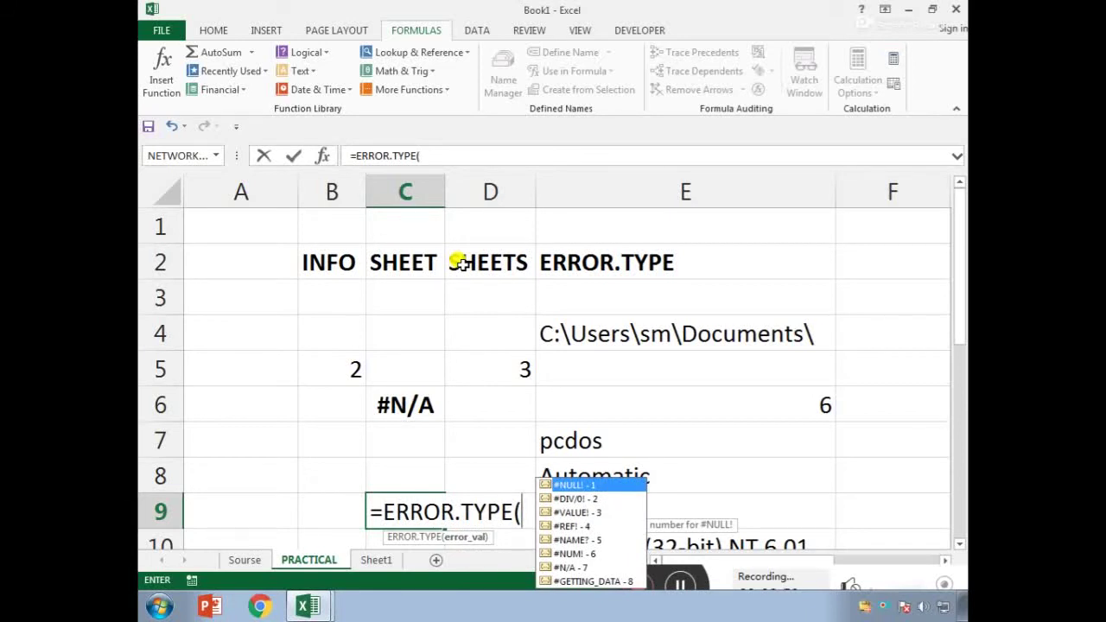
pyautogui.press('Tab')
pyautogui.press('Return')
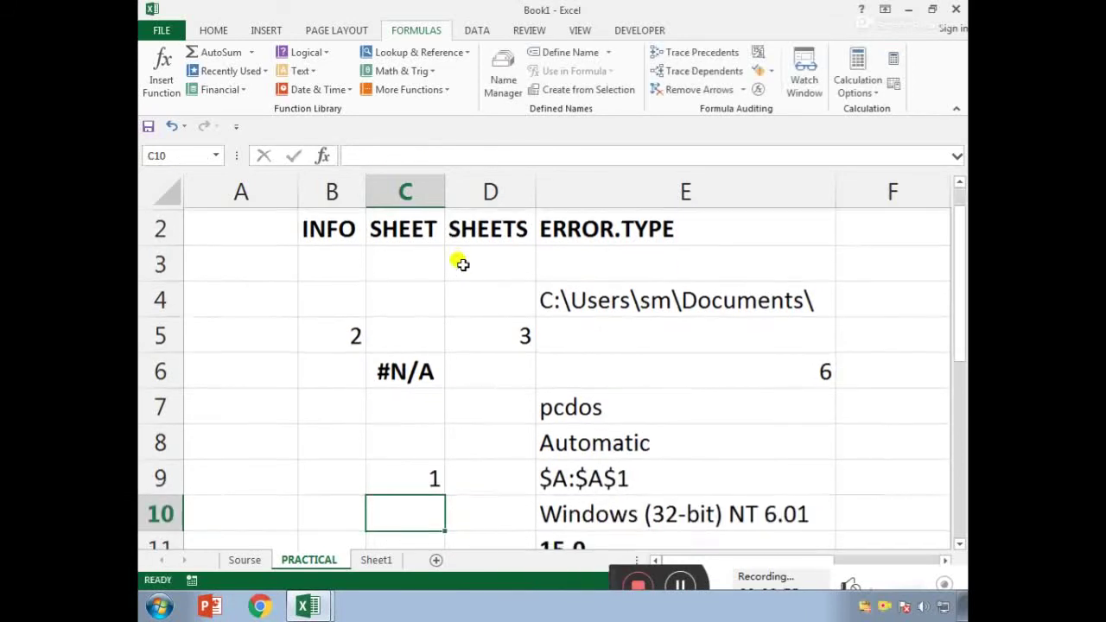
# Step: Examine the error values offered for an ERROR.TYPE formula started in cell C10, without keeping the formula
pyautogui.write('=')
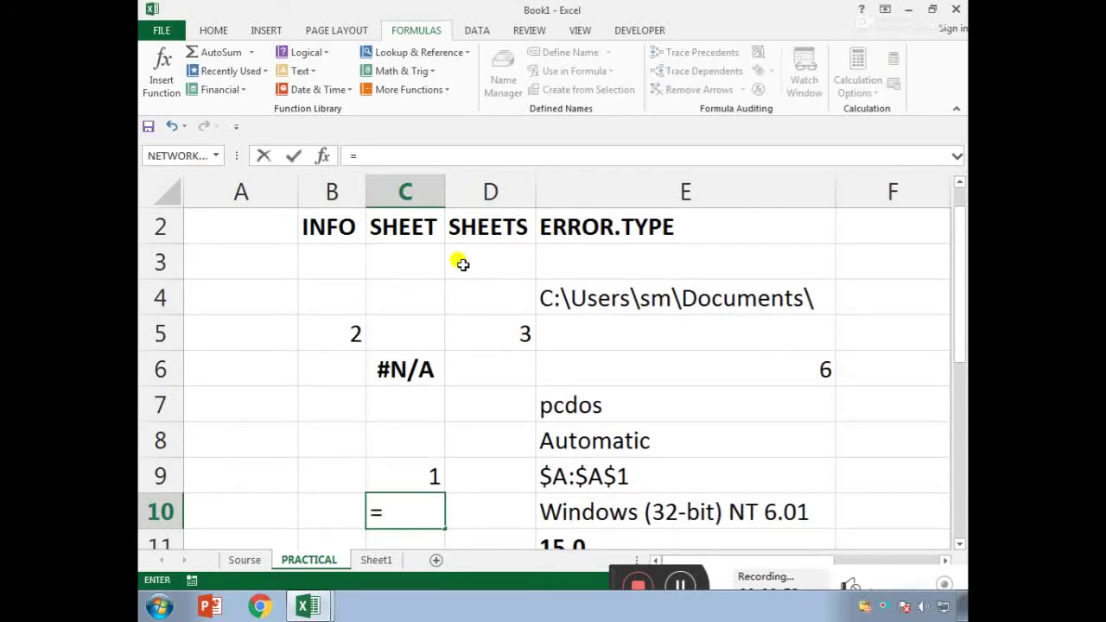
pyautogui.write('ER')
pyautogui.press('Down')
pyautogui.press('Down')
pyautogui.press('Down')
pyautogui.press('Down')
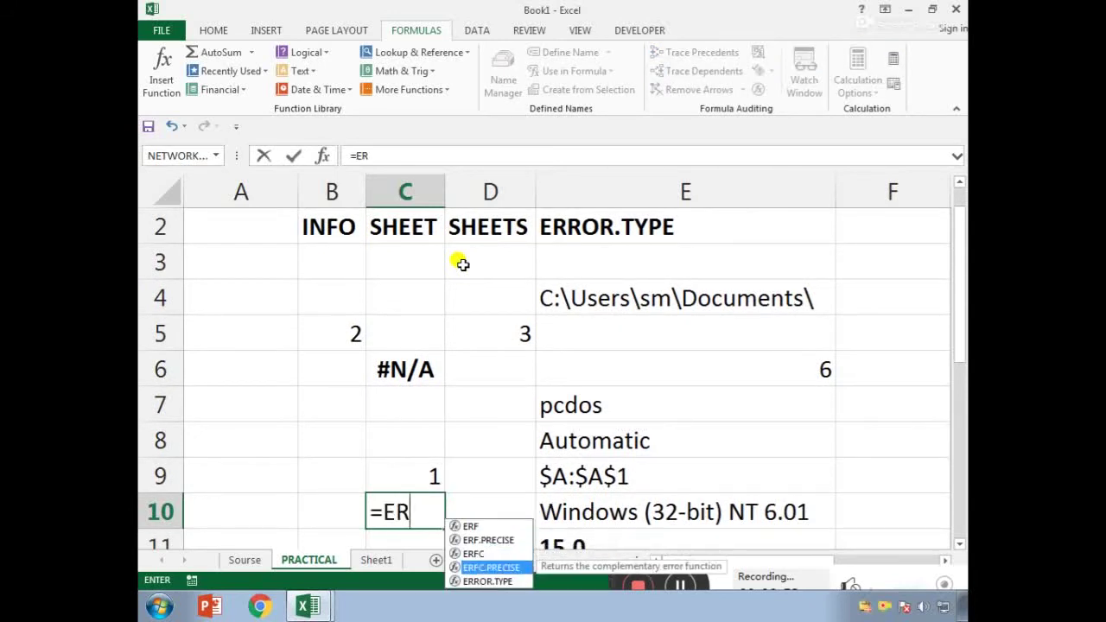
pyautogui.press('Tab')
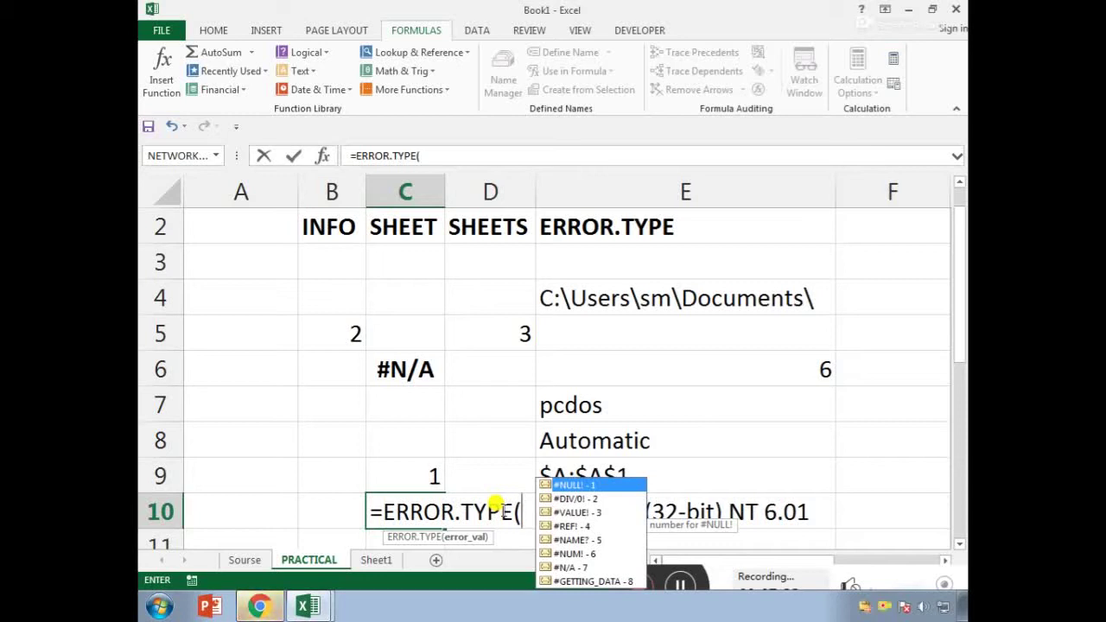
pyautogui.press('Escape')
pyautogui.press('Escape')
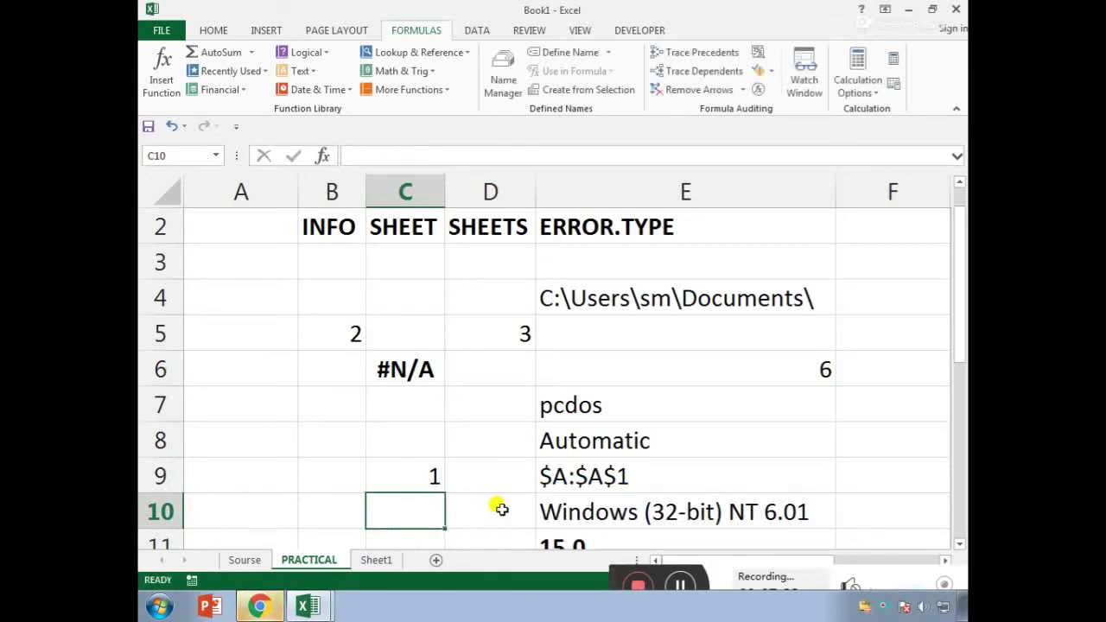
# Step: Switch to Sheet1 and clear the contents of cells C7:D12
pyautogui.click(315, 510)
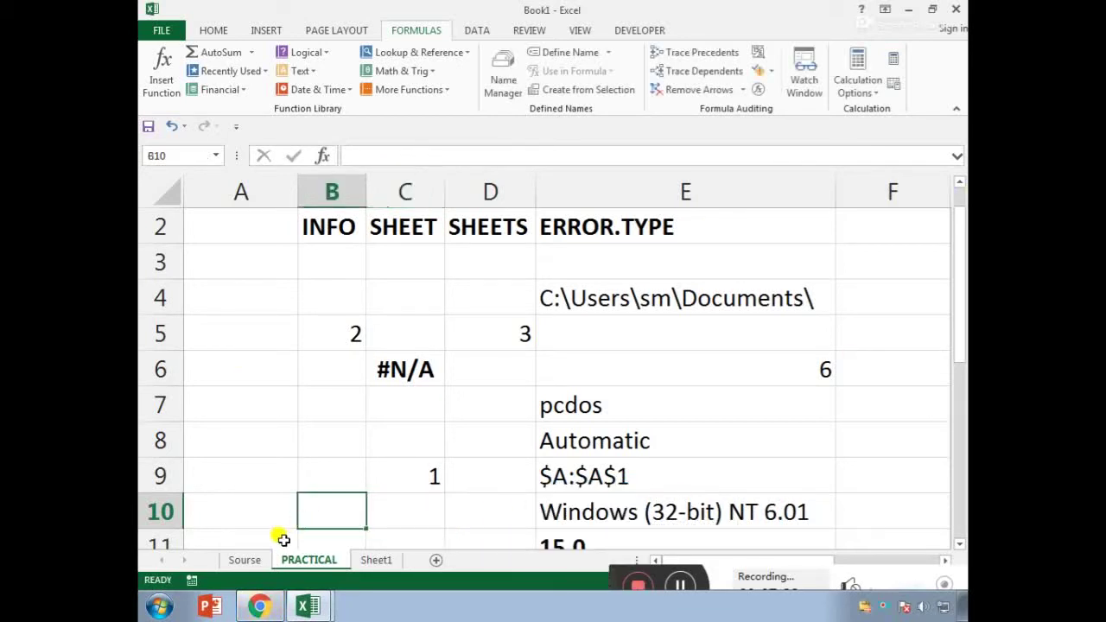
pyautogui.click(245, 560)
pyautogui.click(309, 560)
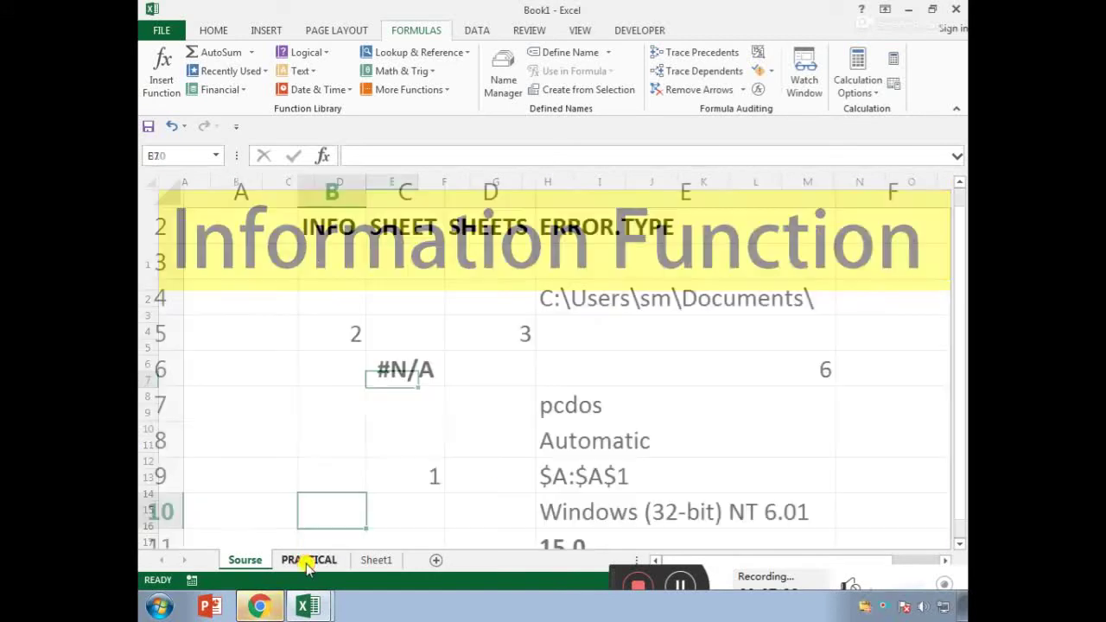
pyautogui.click(378, 560)
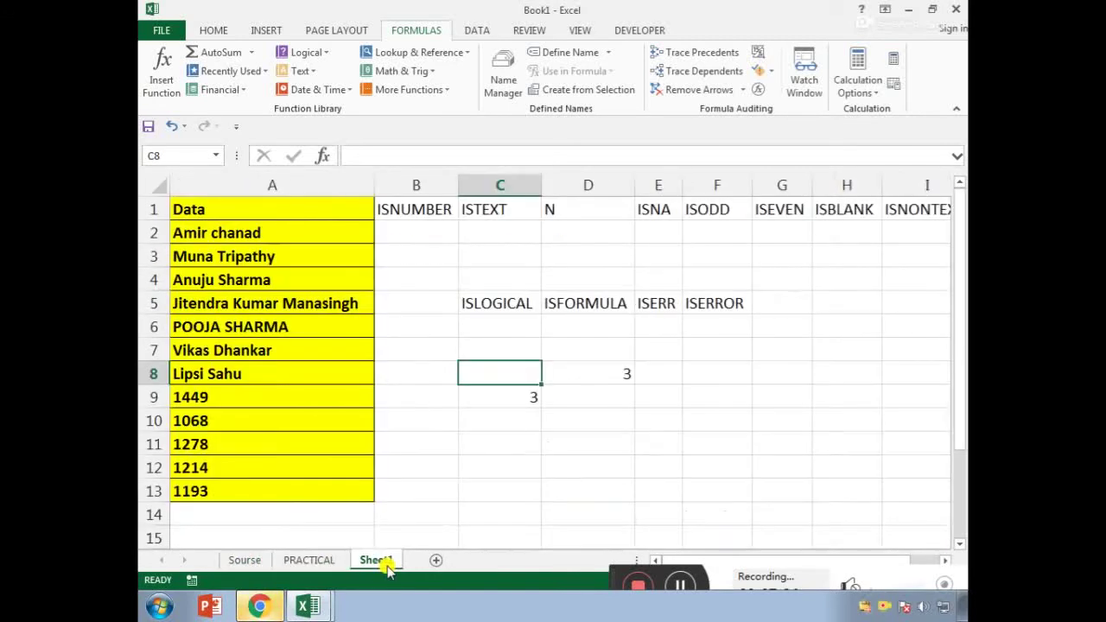
pyautogui.moveTo(538, 342); pyautogui.dragTo(630, 462)
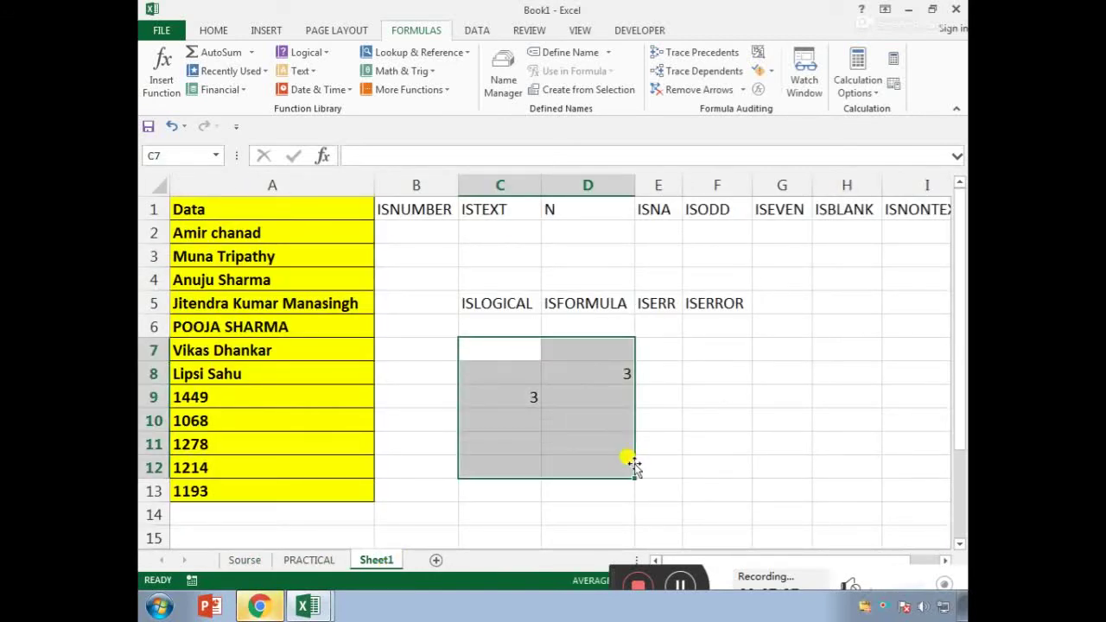
pyautogui.press('Delete')
# Step: Examine the information function headings in rows 1 and 5 of Sheet1
pyautogui.click(489, 250)
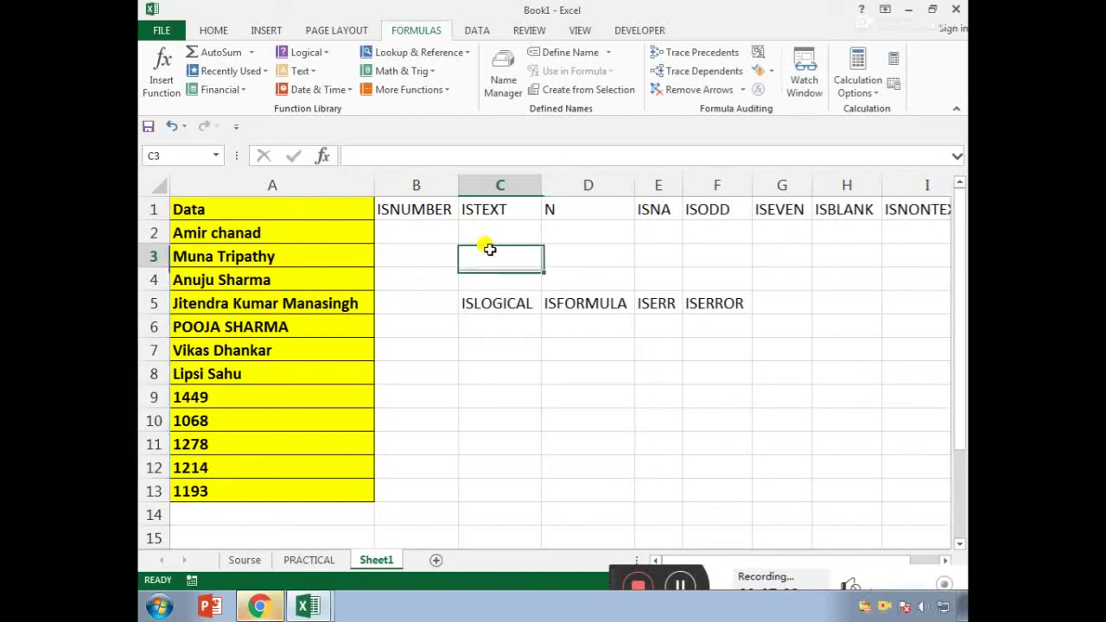
pyautogui.click(494, 304)
pyautogui.press('Up')
pyautogui.press('Up')
pyautogui.press('Up')
pyautogui.press('Up')
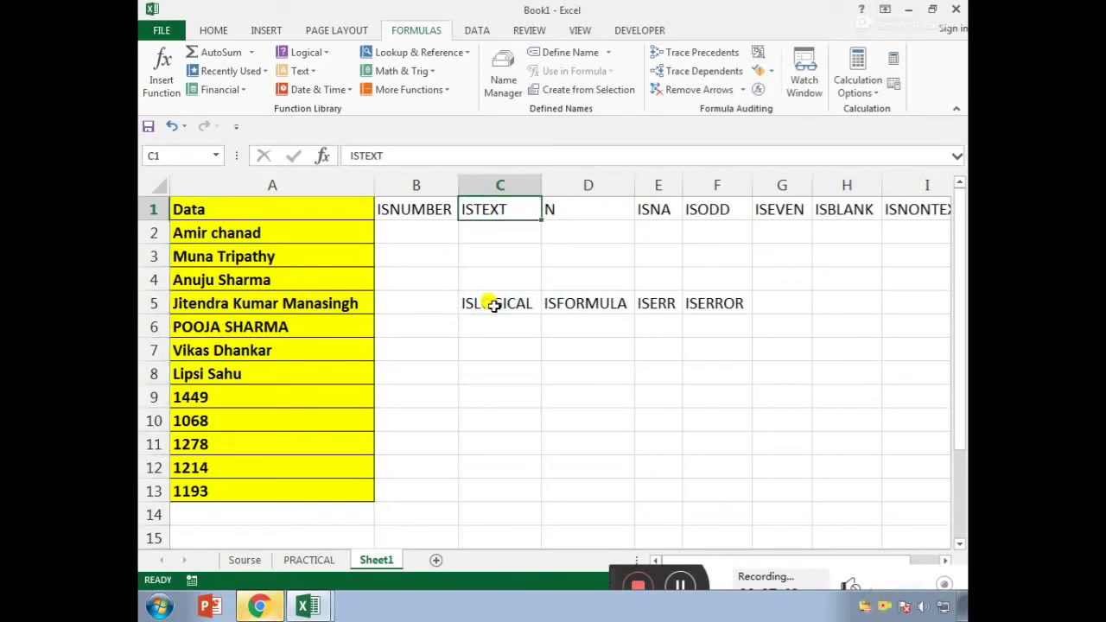
pyautogui.press('Left')
pyautogui.press('Right')
pyautogui.press('Right')
pyautogui.press('Right')
pyautogui.press('Right')
pyautogui.press('Right')
pyautogui.press('Right')
pyautogui.press('Right')
pyautogui.press('Down')
pyautogui.press('Right')
pyautogui.press('Right')
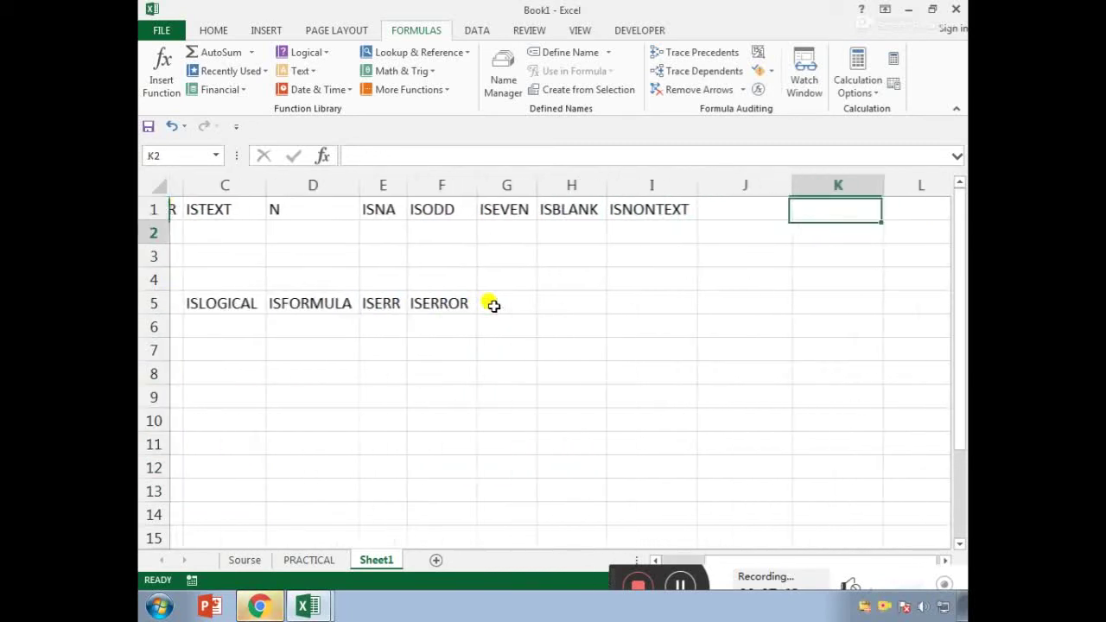
pyautogui.press('Left')
pyautogui.press('Left')
pyautogui.press('Left')
pyautogui.press('Left')
pyautogui.press('Left')
pyautogui.press('Left')
pyautogui.press('Left')
pyautogui.press('Left')
pyautogui.press('Down')
pyautogui.press('Down')
pyautogui.press('Down')
pyautogui.press('Down')
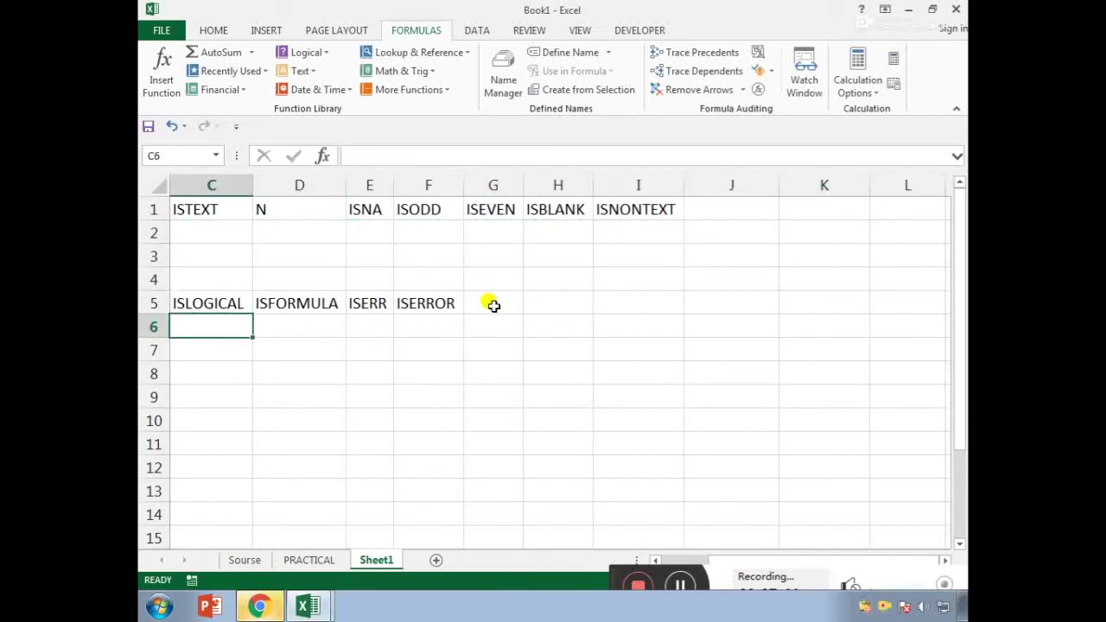
pyautogui.press('Left')
pyautogui.press('Right')
# Step: Move the ISLOGICAL, ISFORMULA, ISERR and ISERROR headings from C5:F5 to the range starting at J5
pyautogui.press('Up')
pyautogui.hotkey('shift', 'Right')
pyautogui.hotkey('shift', 'Right')
pyautogui.hotkey('shift', 'Right')
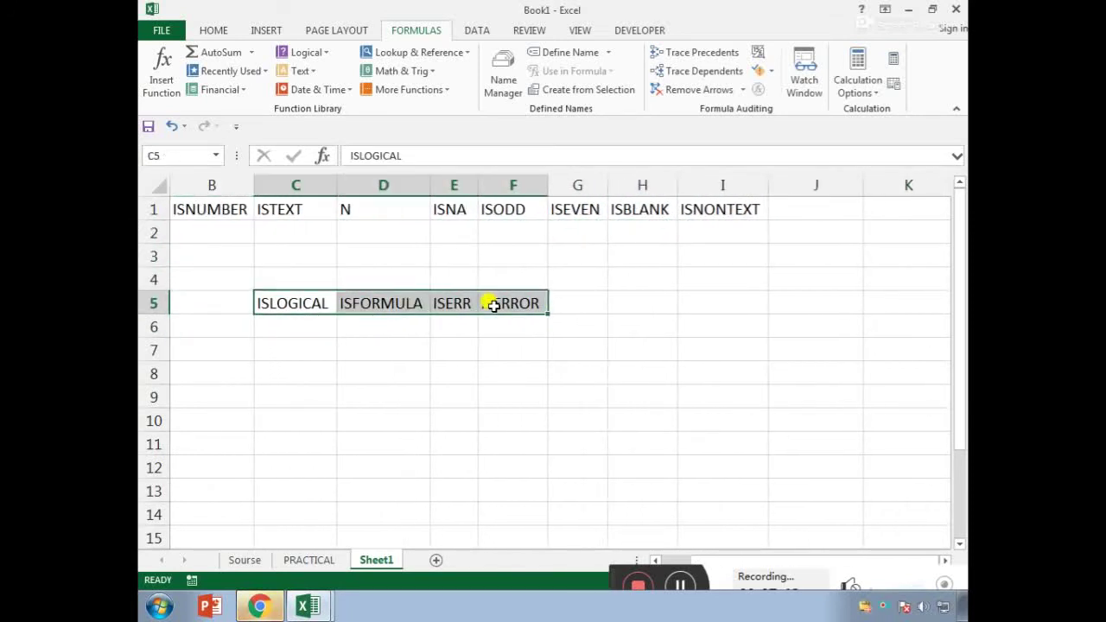
pyautogui.hotkey('ctrl', 'c')
pyautogui.press('Right')
pyautogui.press('Right')
pyautogui.press('Right')
pyautogui.press('Right')
pyautogui.press('Right')
pyautogui.press('Right')
pyautogui.press('Right')
pyautogui.press('Return')
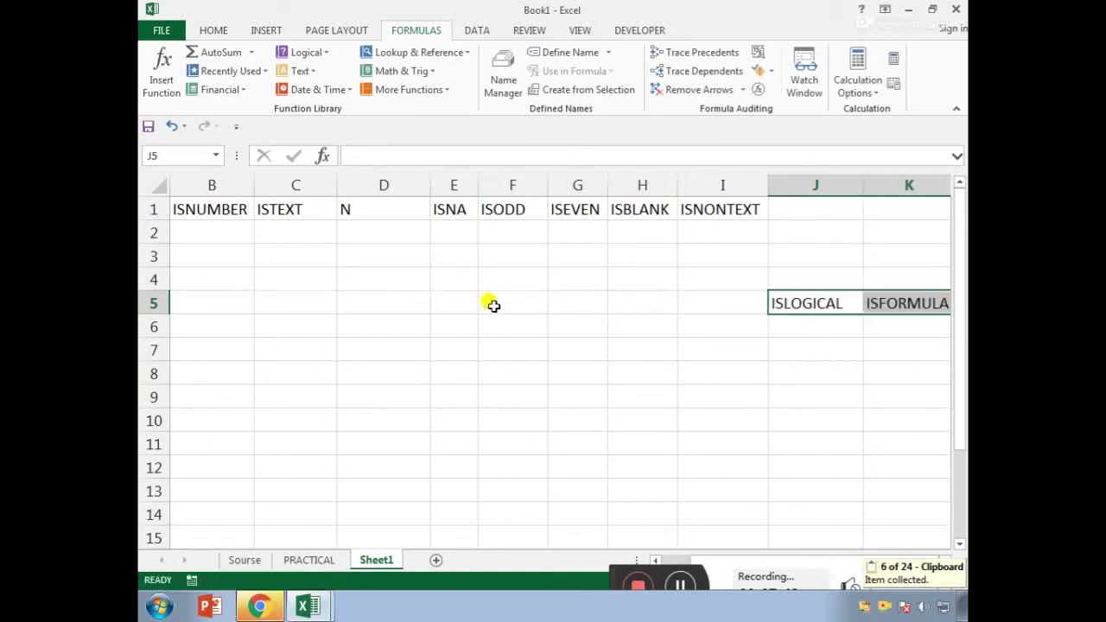
# Step: Enter the formula =ISNUMBER(A2) in cell B2
pyautogui.press('Left')
pyautogui.press('Home')
pyautogui.hotkey('ctrl', 'Home')
pyautogui.press('Down')
pyautogui.press('Right')
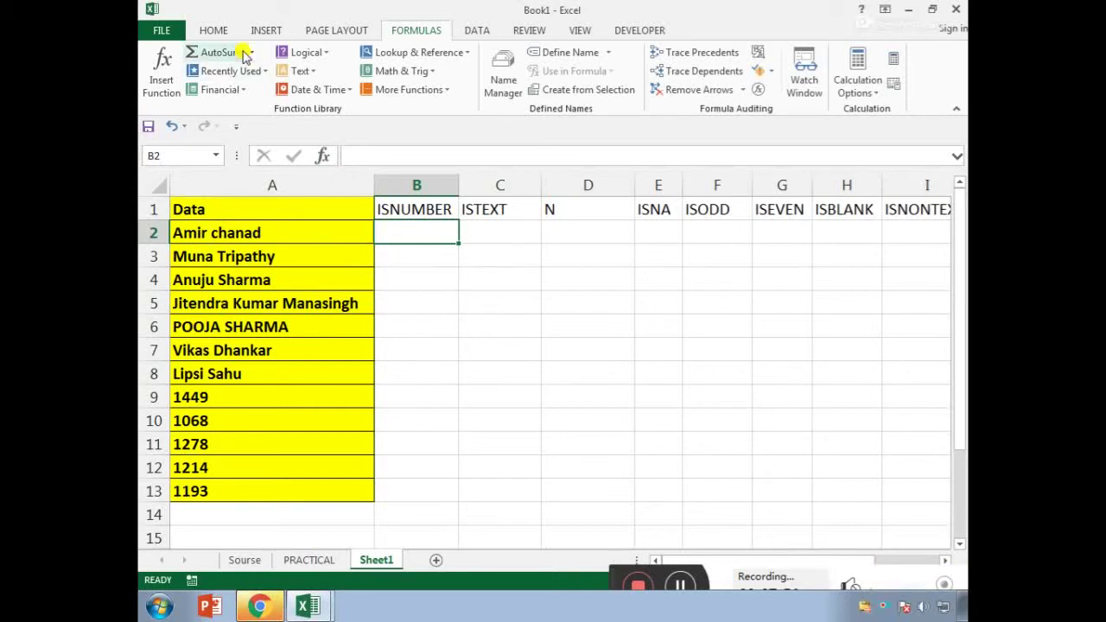
pyautogui.click(214, 28)
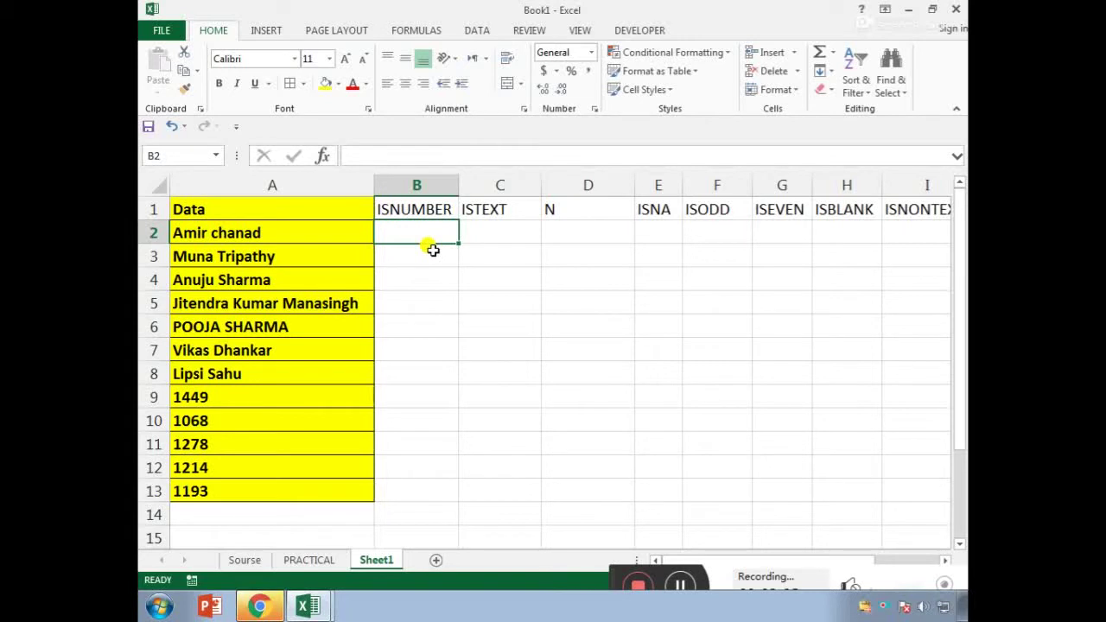
pyautogui.write('=ISN')
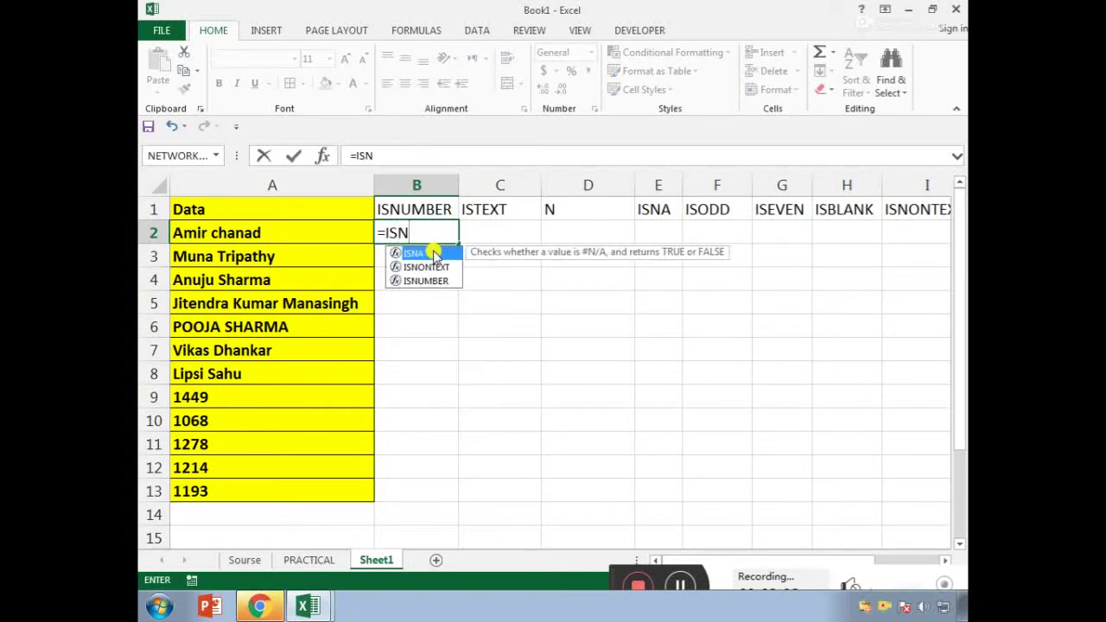
pyautogui.press('Down')
pyautogui.press('Down')
pyautogui.press('Tab')
pyautogui.press('Left')
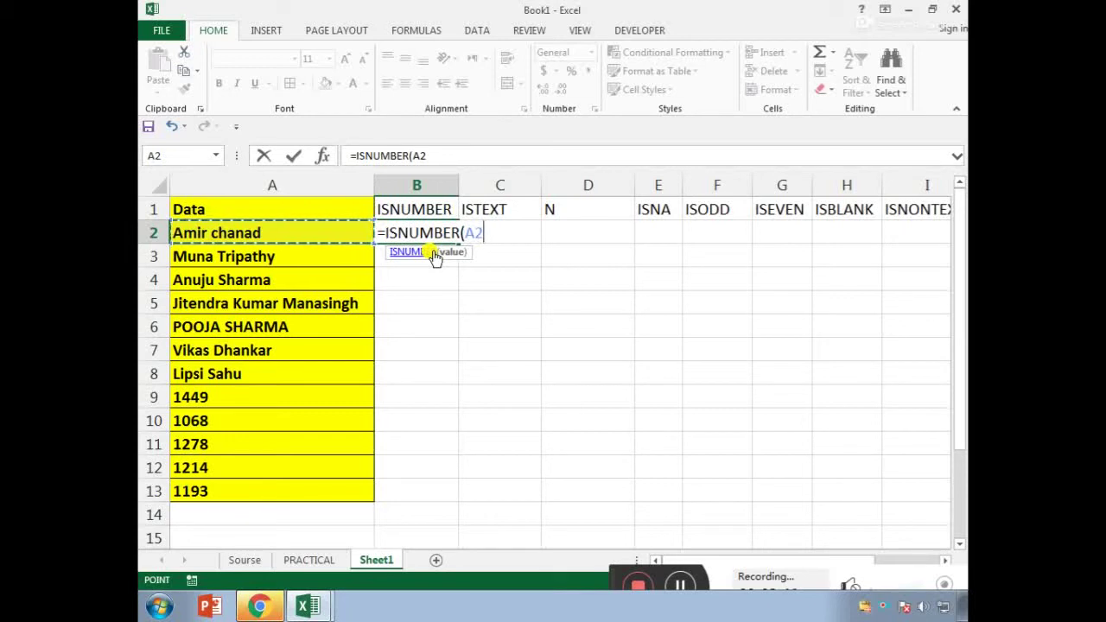
pyautogui.write(')')
pyautogui.press('Return')
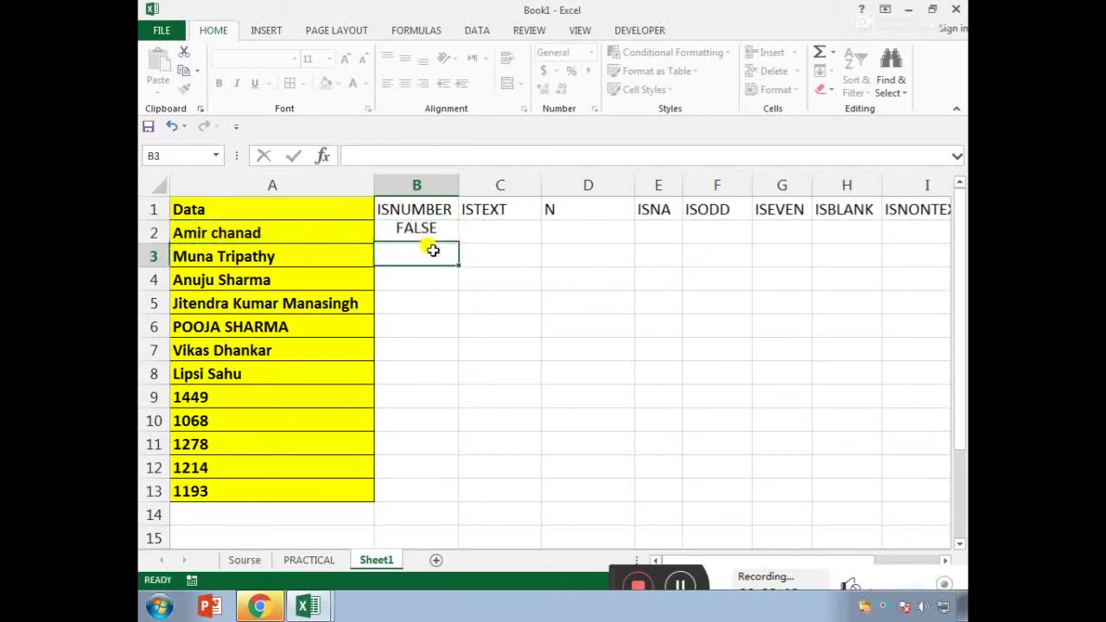
# Step: Fill the ISNUMBER formula from B2 down to B13 and make the range bold
pyautogui.press('Up')
pyautogui.hotkey('shift', 'Down')
pyautogui.hotkey('shift', 'Down')
pyautogui.hotkey('shift', 'Down')
pyautogui.hotkey('shift', 'Down')
pyautogui.hotkey('shift', 'Down')
pyautogui.hotkey('shift', 'Down')
pyautogui.hotkey('shift', 'Down')
pyautogui.hotkey('shift', 'Down')
pyautogui.hotkey('shift', 'Down')
pyautogui.hotkey('shift', 'Down')
pyautogui.hotkey('shift', 'Down')
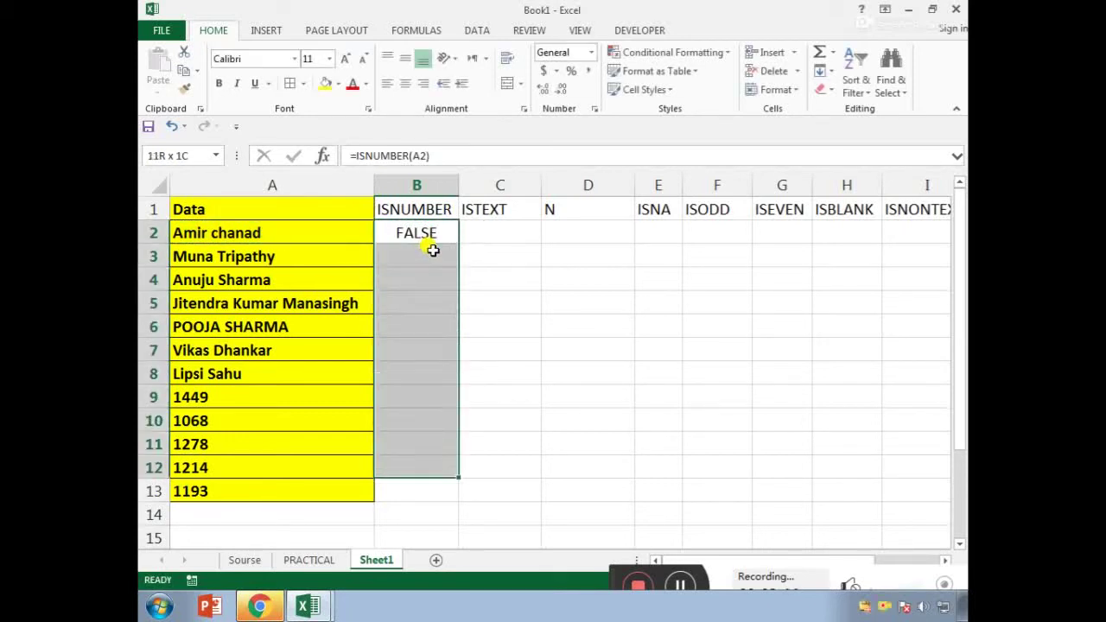
pyautogui.hotkey('ctrl', 'd')
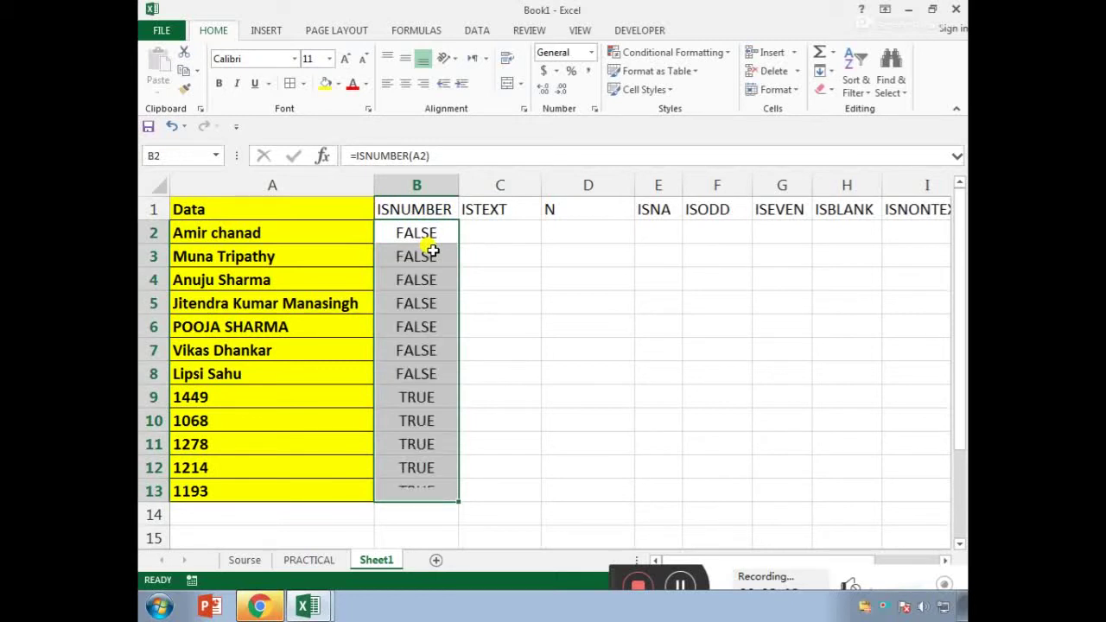
pyautogui.hotkey('ctrl', 'b')
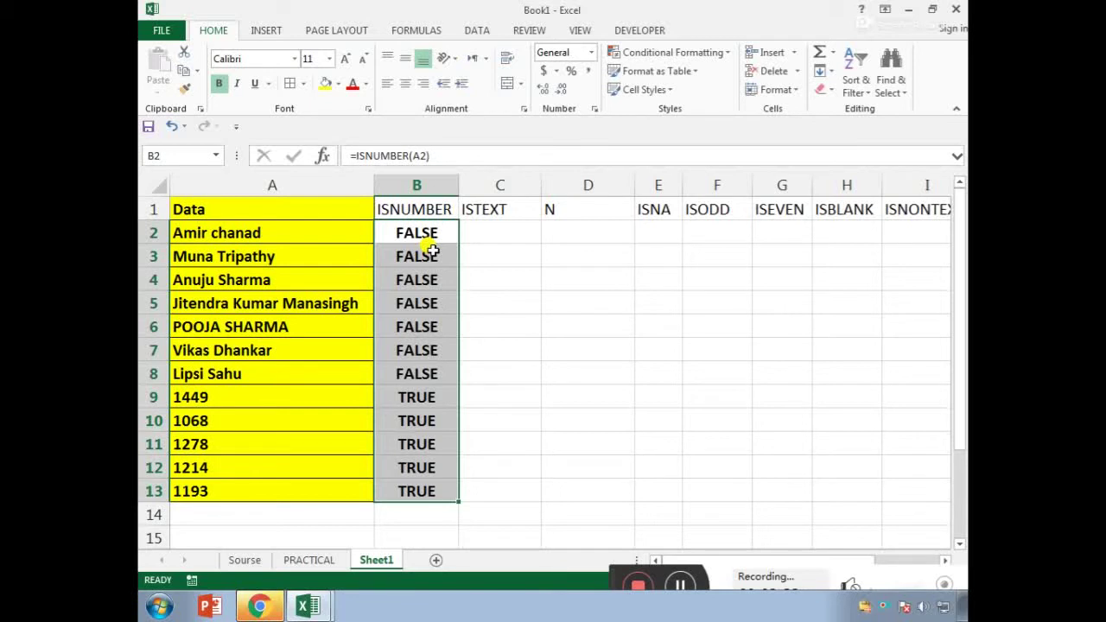
# Step: Enter an ISTEXT formula in cell C2 that tests cell A2
pyautogui.press('Right')
pyautogui.write('=')
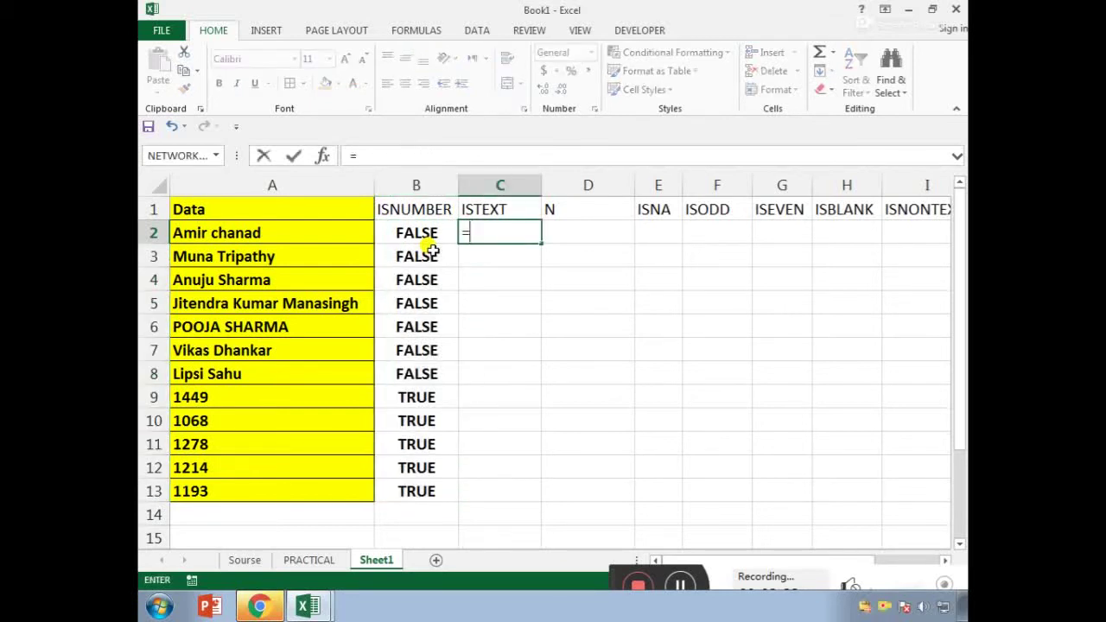
pyautogui.write('ISR')
pyautogui.press('BackSpace')
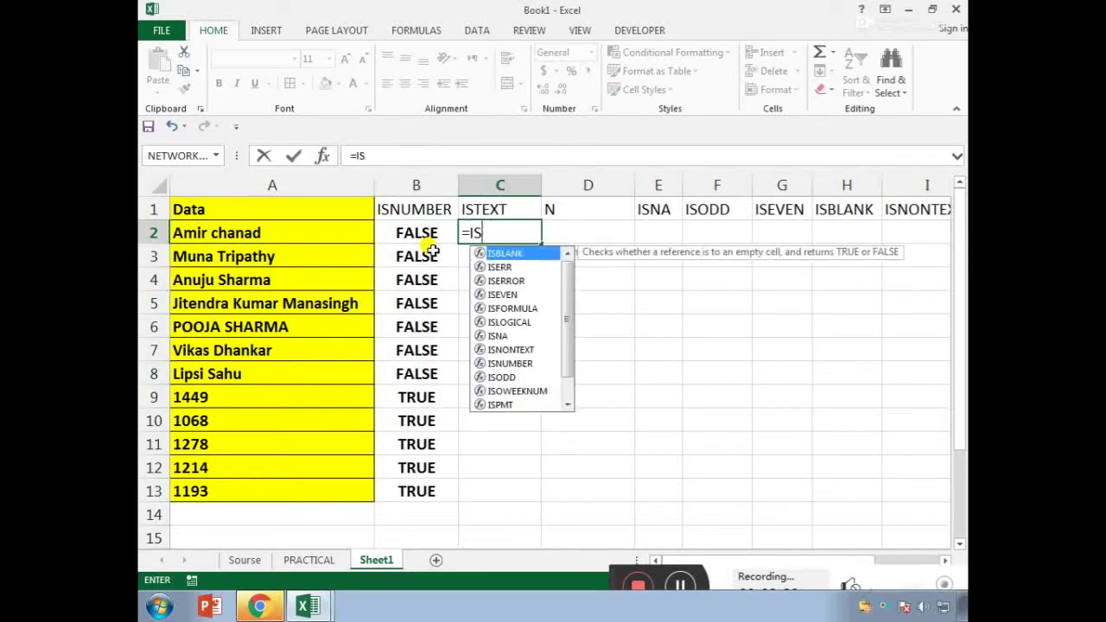
pyautogui.press('Down')
pyautogui.press('Down')
pyautogui.press('Down')
pyautogui.press('Down')
pyautogui.press('Down')
pyautogui.press('Down')
pyautogui.press('Down')
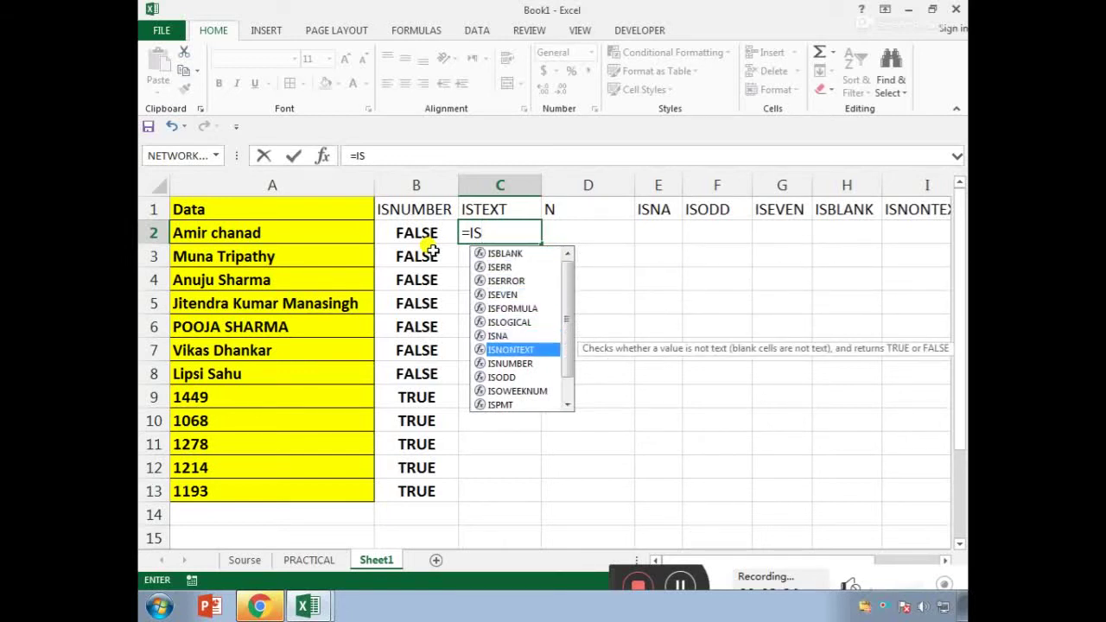
pyautogui.write('T')
pyautogui.press('Tab')
pyautogui.press('Left')
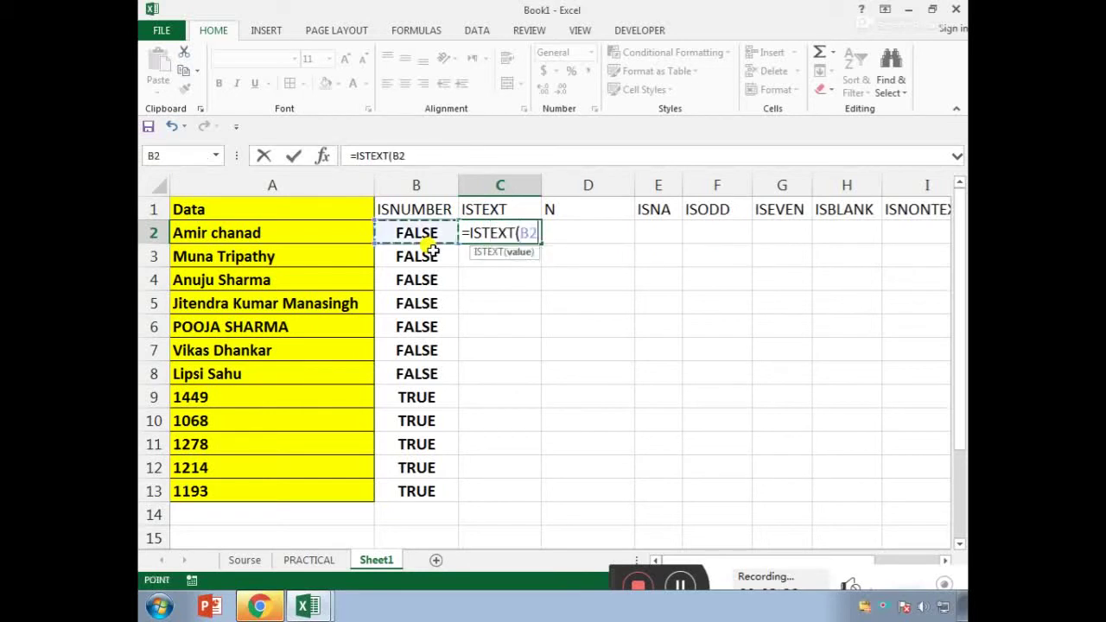
pyautogui.press('Left')
pyautogui.press('Return')
# Step: Fill the ISTEXT formula from C2 down to C13
pyautogui.press('Up')
pyautogui.hotkey('shift', 'Down')
pyautogui.hotkey('shift', 'Down')
pyautogui.hotkey('shift', 'Down')
pyautogui.hotkey('shift', 'Down')
pyautogui.hotkey('shift', 'Down')
pyautogui.hotkey('shift', 'Down')
pyautogui.hotkey('shift', 'Down')
pyautogui.hotkey('shift', 'Down')
pyautogui.hotkey('shift', 'Down')
pyautogui.hotkey('shift', 'Down')
pyautogui.hotkey('shift', 'Down')
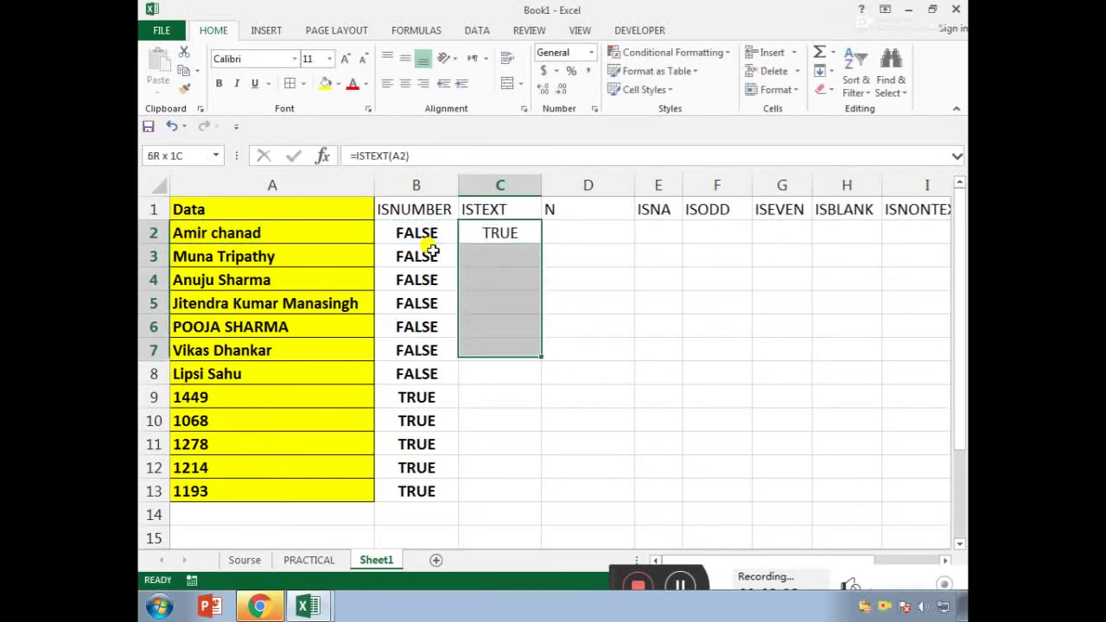
pyautogui.hotkey('ctrl', 'd')
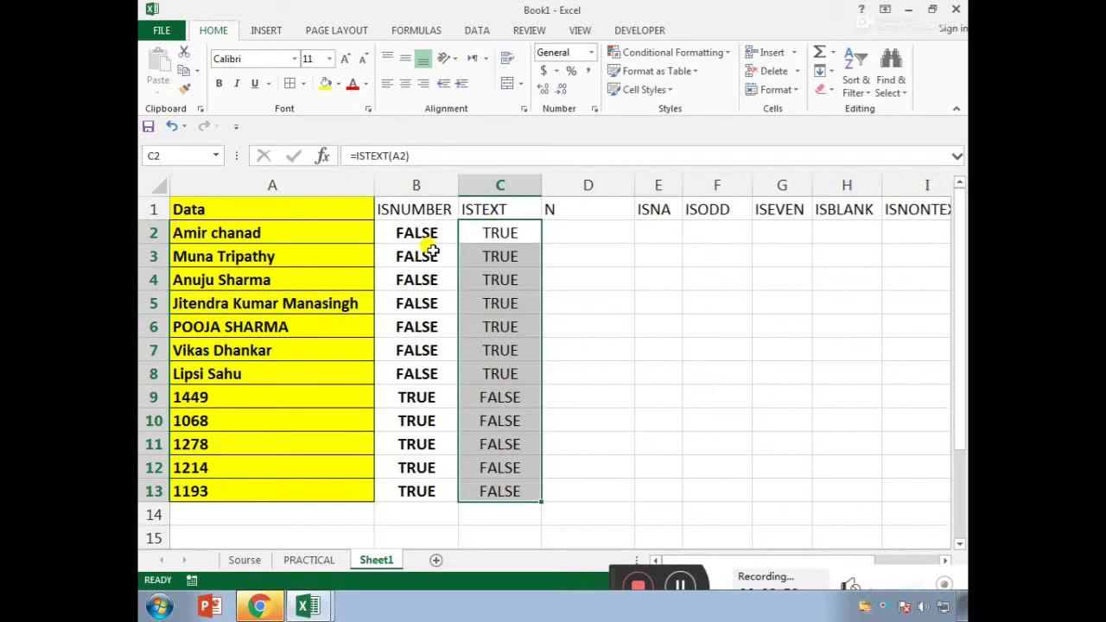
# Step: Enter the mixed value 454JJJ in cell A14 below the data list
pyautogui.click(251, 508)
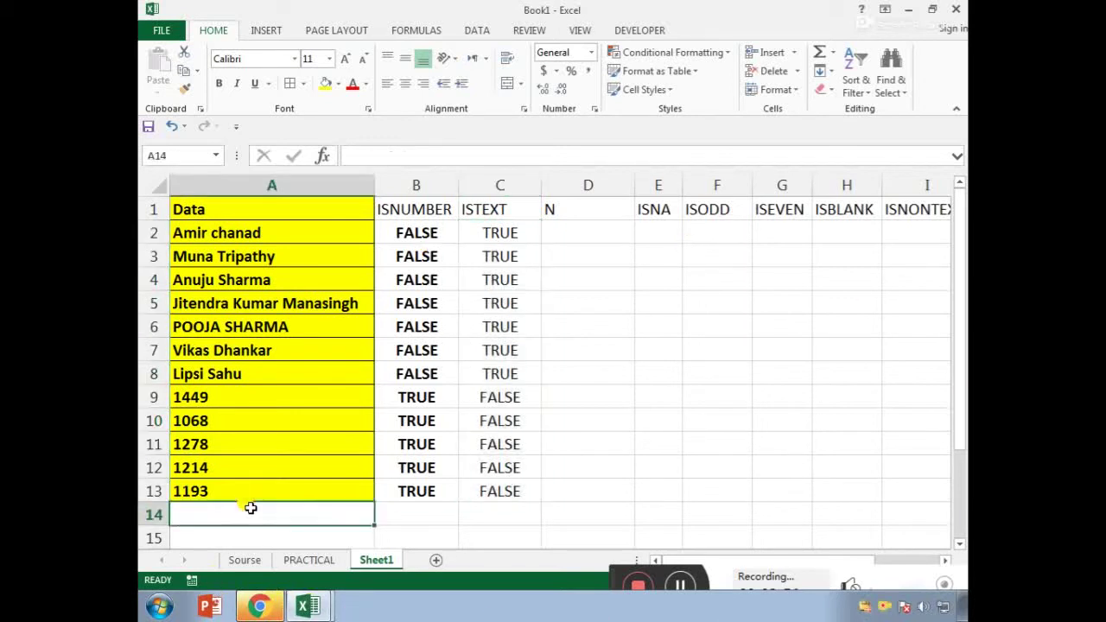
pyautogui.write('454')
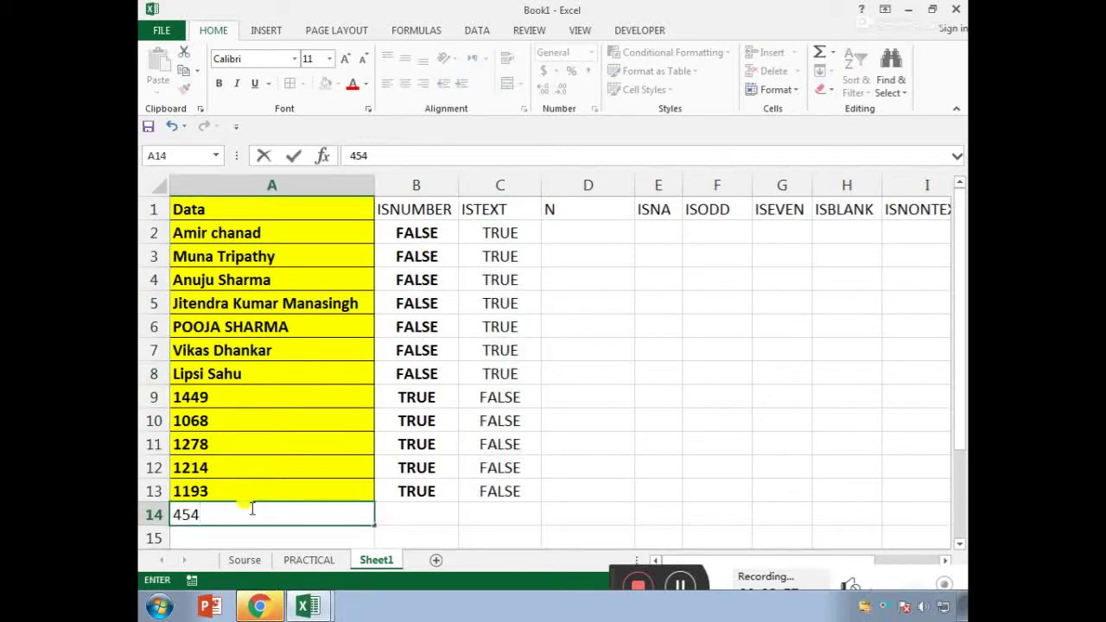
pyautogui.write('JJJ')
pyautogui.press('Return')
# Step: Fill the ISNUMBER and ISTEXT formulas from row 13 into cells B14:C14
pyautogui.press('Right')
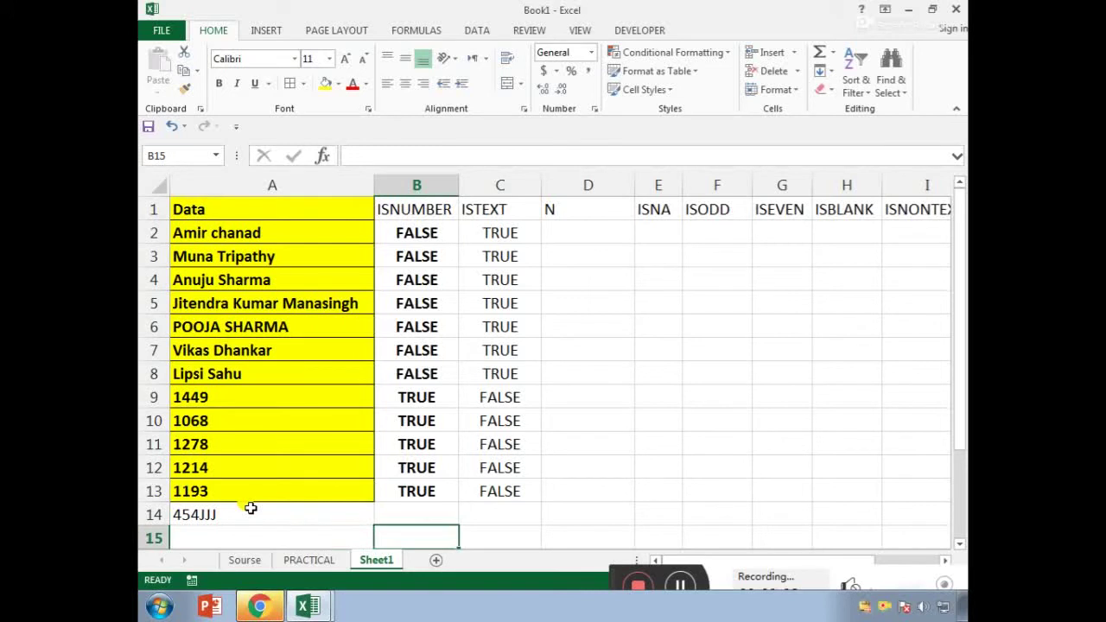
pyautogui.press('Up')
pyautogui.hotkey('shift', 'Up')
pyautogui.hotkey('shift', 'Right')
pyautogui.hotkey('ctrl', 'd')
pyautogui.press('Down')
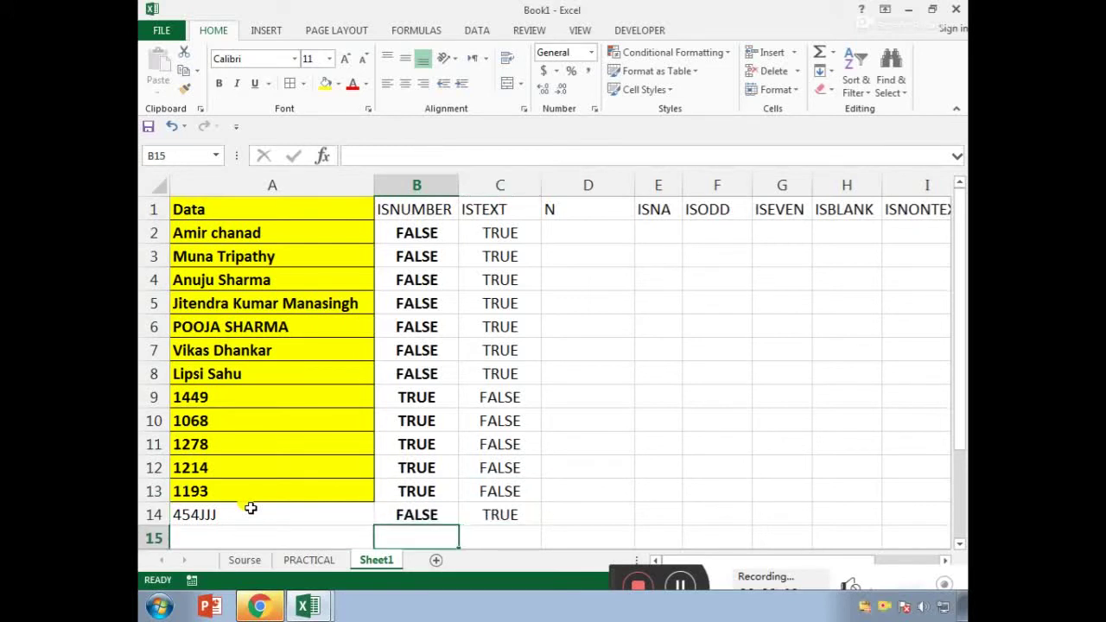
# Step: Add borders to the cells A14:C14
pyautogui.press('Left')
pyautogui.press('Up')
pyautogui.press('Up')
pyautogui.press('Down')
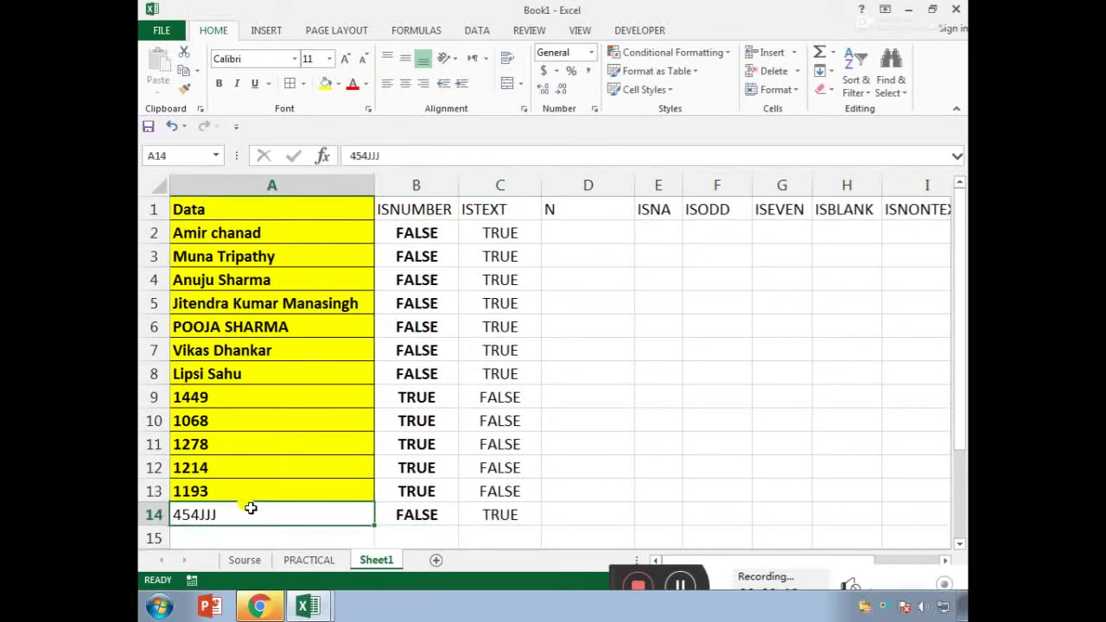
pyautogui.hotkey('shift', 'Right')
pyautogui.hotkey('shift', 'Right')
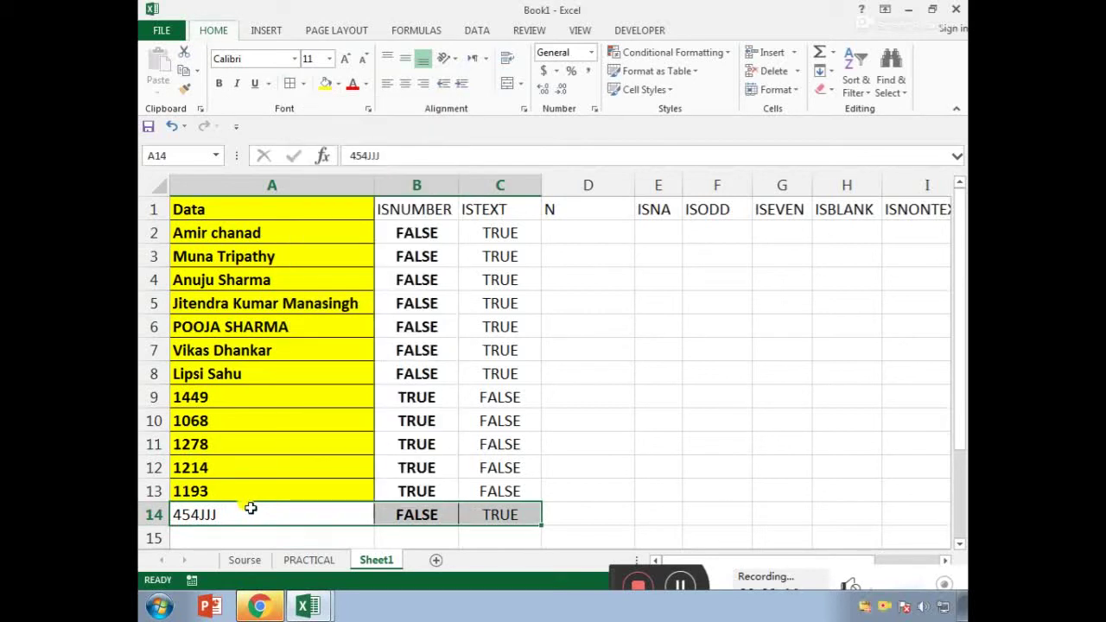
# Step: Apply borders to the whole table range A1:C14
pyautogui.hotkey('ctrl', 'Home')
pyautogui.hotkey('shift', 'Right')
pyautogui.hotkey('shift', 'Right')
pyautogui.hotkey('shift', 'Down')
pyautogui.hotkey('shift', 'Down')
pyautogui.hotkey('shift', 'Down')
pyautogui.hotkey('shift', 'Down')
pyautogui.hotkey('shift', 'Down')
pyautogui.hotkey('shift', 'Down')
pyautogui.hotkey('shift', 'Down')
pyautogui.hotkey('shift', 'Down')
pyautogui.hotkey('shift', 'Down')
pyautogui.hotkey('shift', 'Down')
pyautogui.hotkey('shift', 'Down')
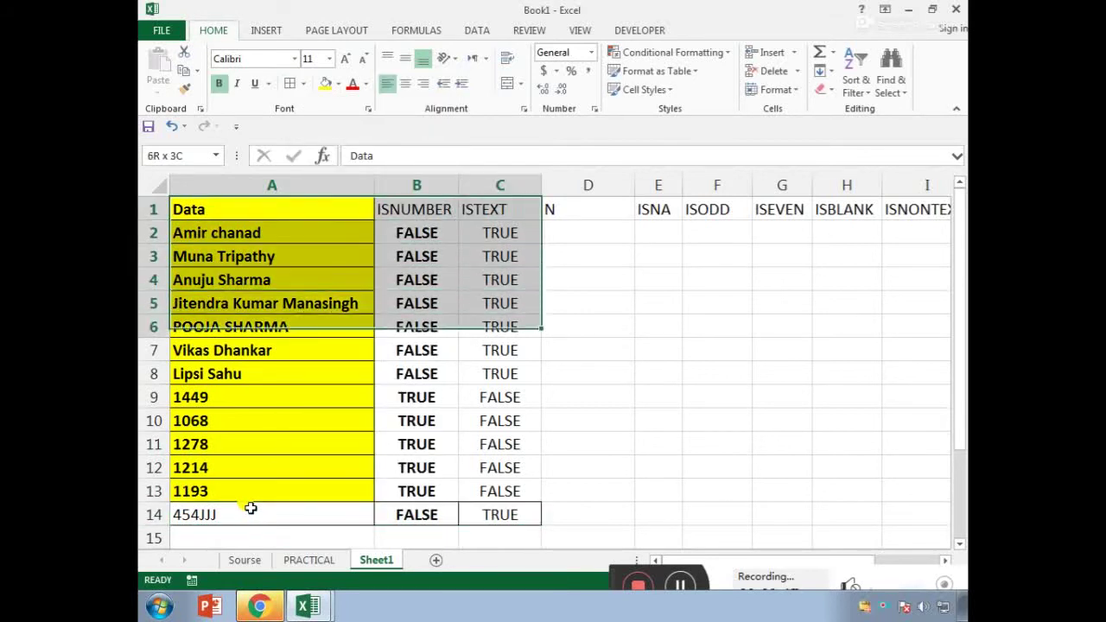
pyautogui.hotkey('shift', 'Down')
pyautogui.hotkey('shift', 'Down')
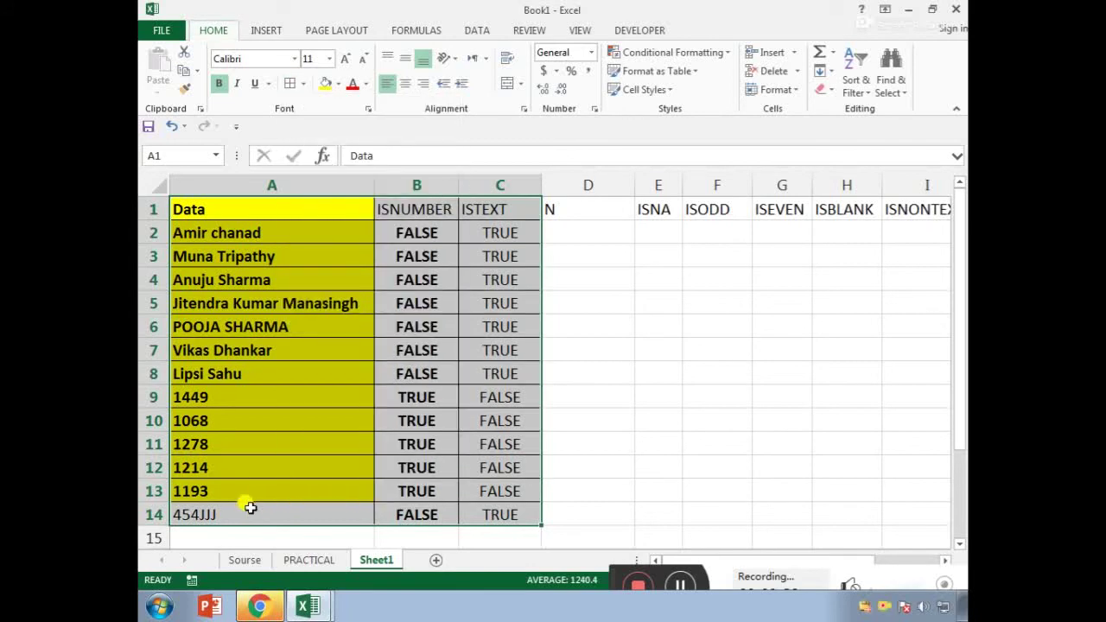
# Step: Enter an N formula in cell D2 that converts the value in A2
pyautogui.press('Right')
pyautogui.press('Right')
pyautogui.press('Right')
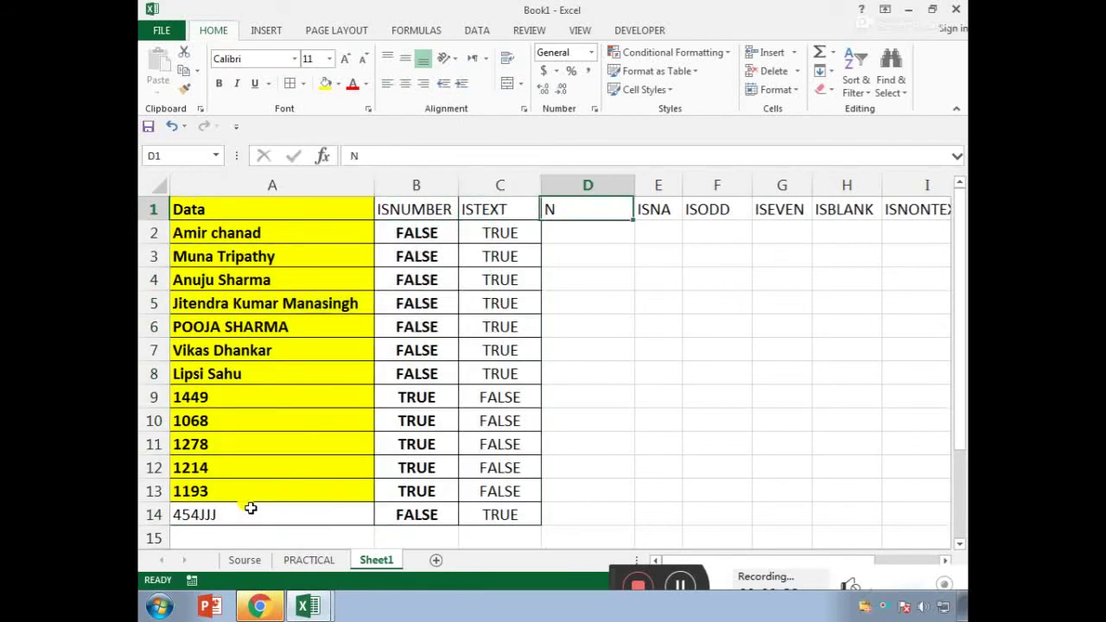
pyautogui.press('Down')
pyautogui.write('=N')
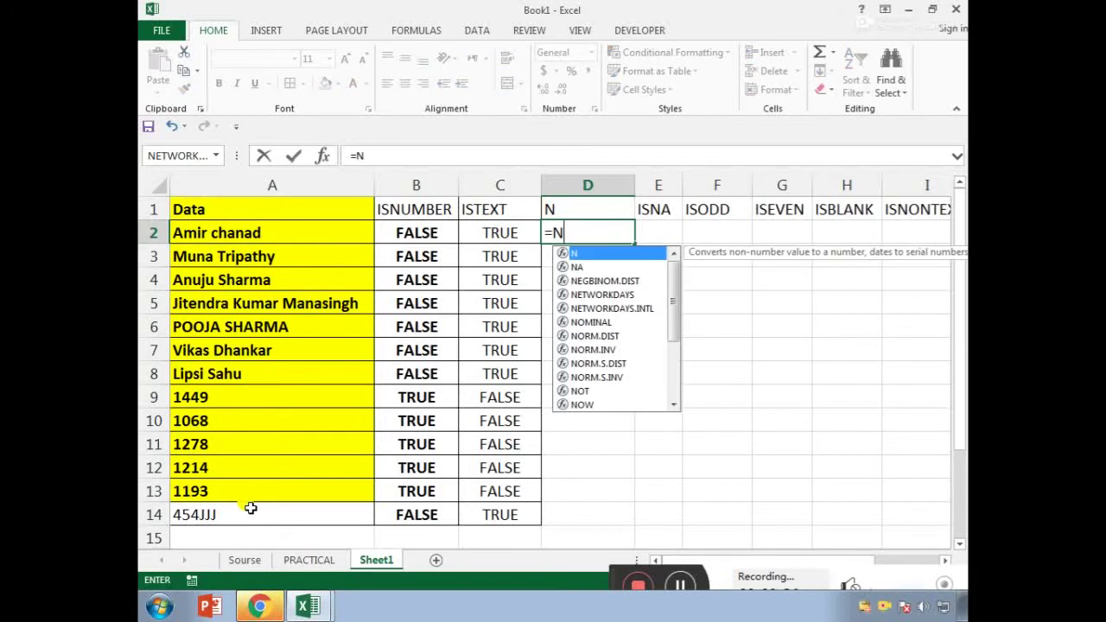
pyautogui.write('(')
pyautogui.press('Left')
pyautogui.press('Left')
pyautogui.press('Left')
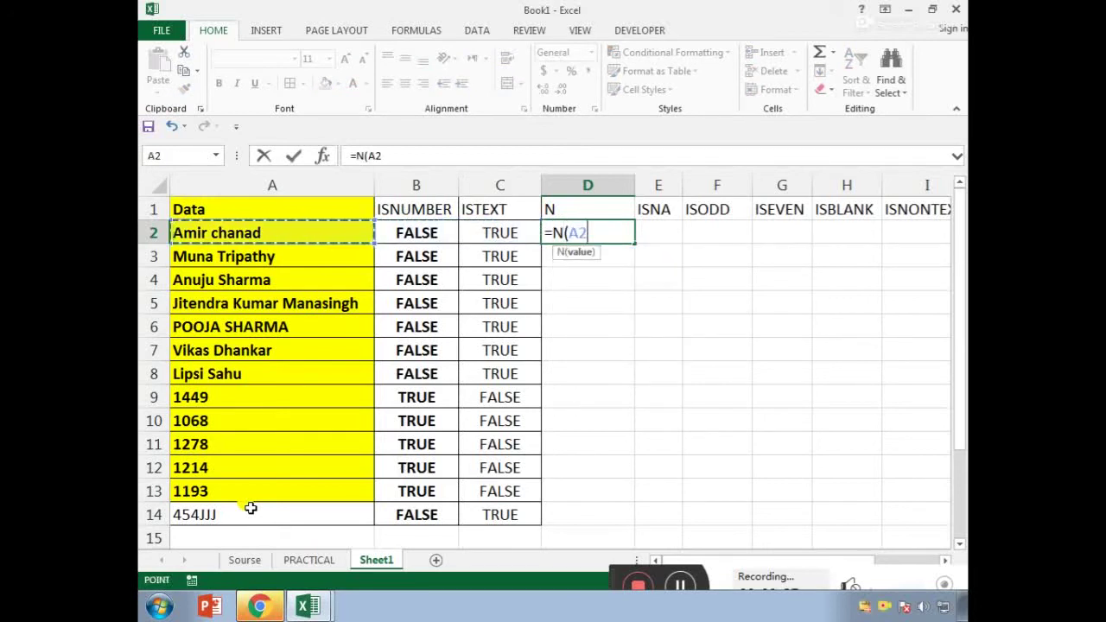
pyautogui.press('Return')
# Step: Fill the N formula down through D2:D14 and make the results bold
pyautogui.press('Up')
pyautogui.hotkey('shift', 'Down')
pyautogui.hotkey('shift', 'Down')
pyautogui.hotkey('shift', 'Down')
pyautogui.hotkey('shift', 'Down')
pyautogui.hotkey('shift', 'Down')
pyautogui.hotkey('shift', 'Down')
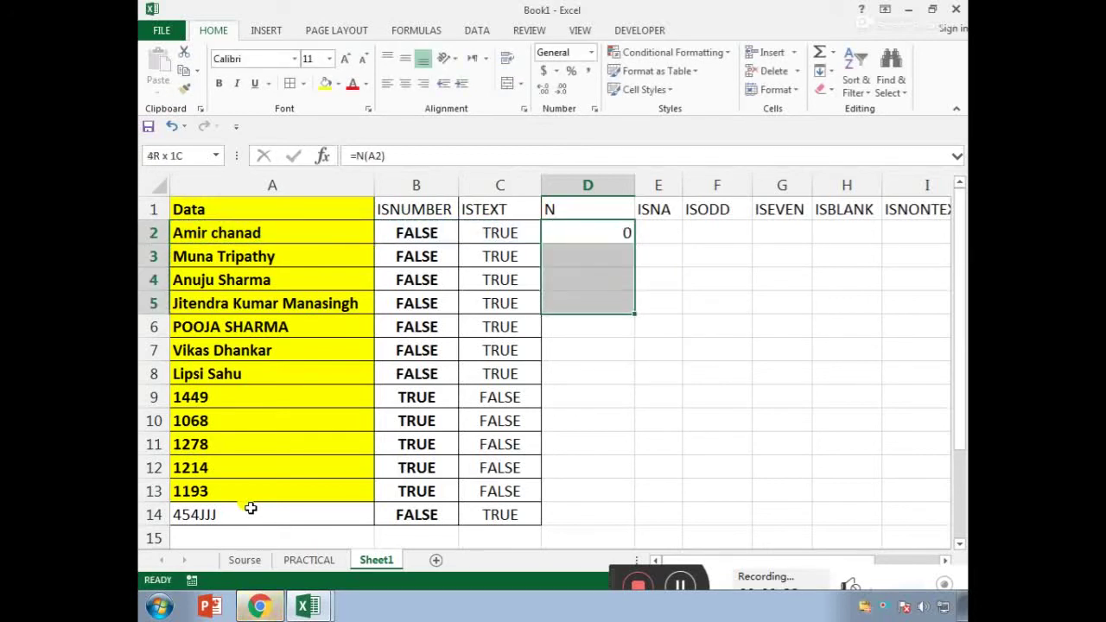
pyautogui.hotkey('shift', 'Down')
pyautogui.hotkey('shift', 'Down')
pyautogui.hotkey('shift', 'Down')
pyautogui.hotkey('shift', 'Down')
pyautogui.hotkey('shift', 'Down')
pyautogui.hotkey('shift', 'Down')
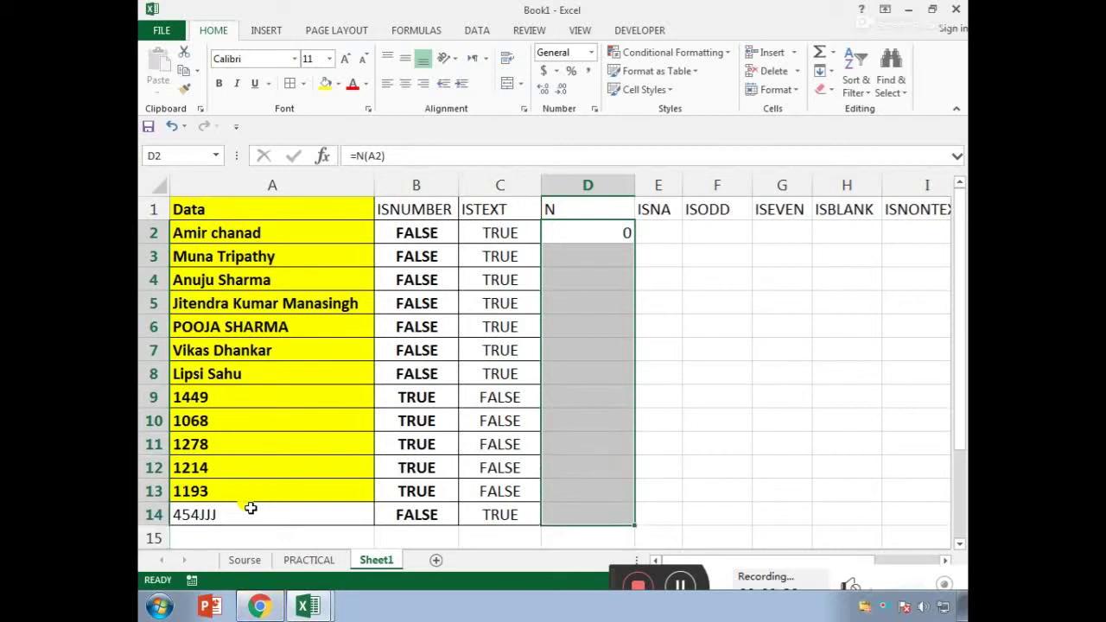
pyautogui.hotkey('ctrl', 'd')
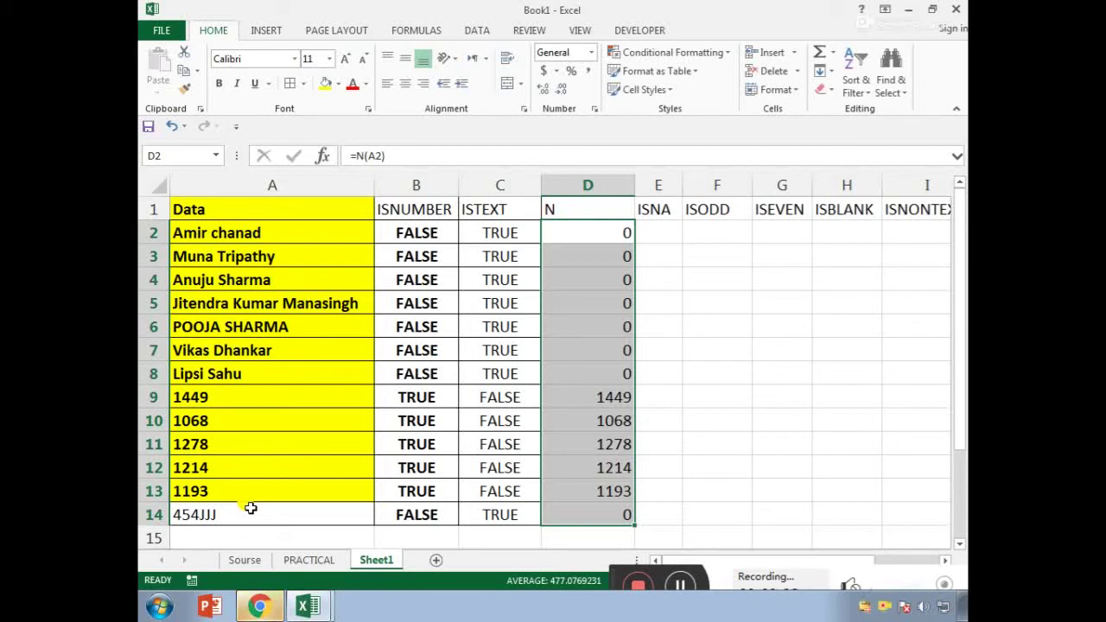
pyautogui.hotkey('ctrl', 'b')
# Step: Look over the ISODD to ISNONTEXT headings in row 1 and the entries in the Data column
pyautogui.press('Right')
pyautogui.press('Right')
pyautogui.press('Right')
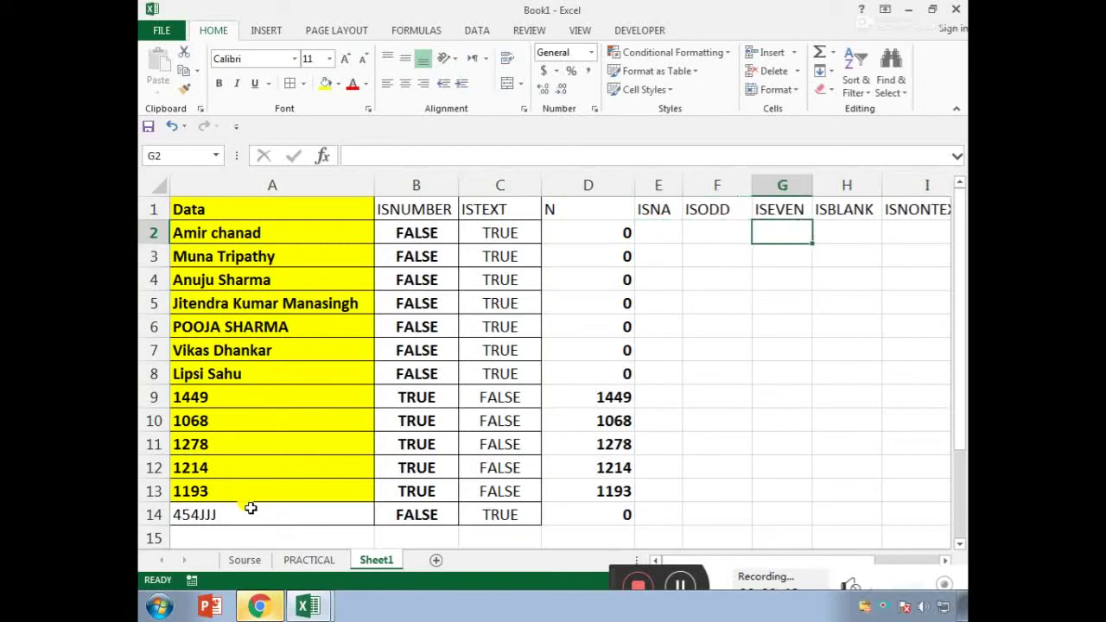
pyautogui.press('Up')
pyautogui.press('Left')
pyautogui.hotkey('shift', 'Right')
pyautogui.hotkey('shift', 'Right')
pyautogui.hotkey('shift', 'Right')
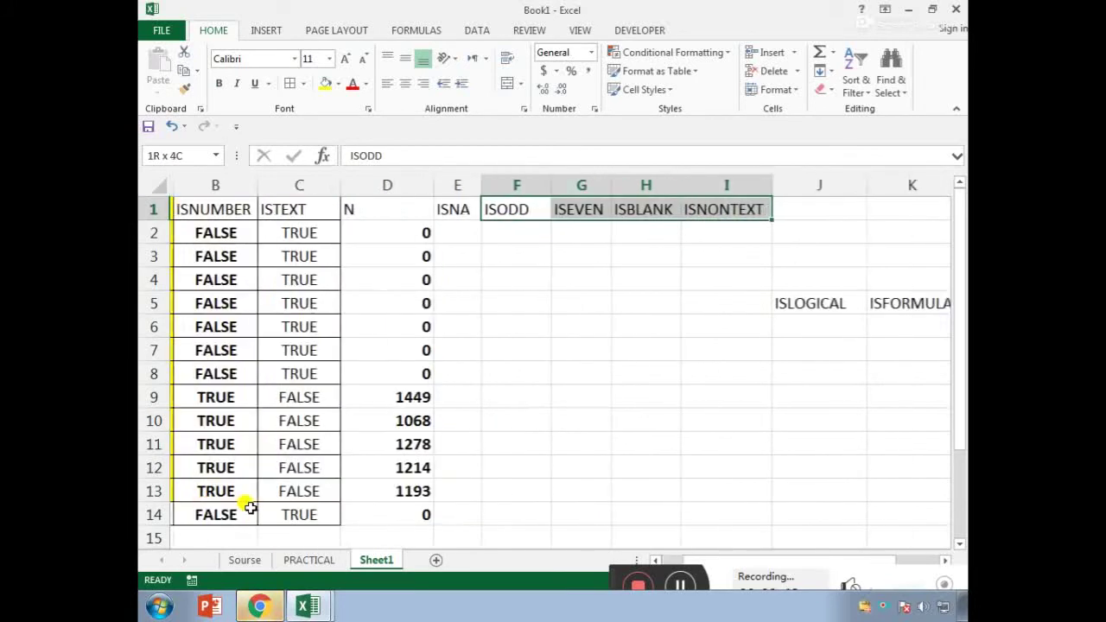
pyautogui.press('Left')
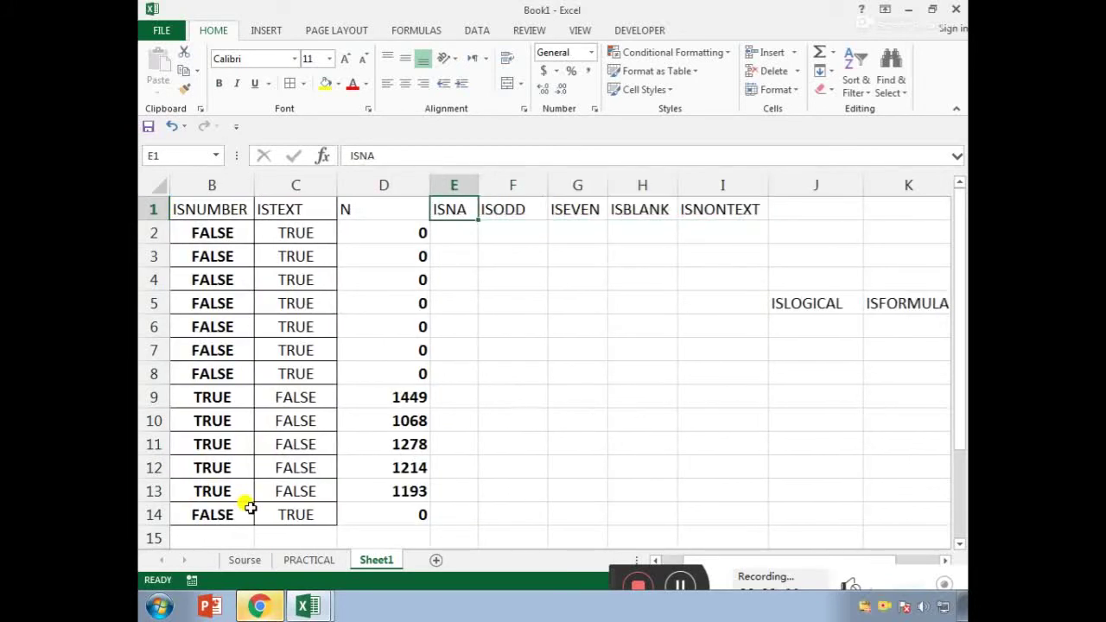
pyautogui.press('Home')
pyautogui.press('Down')
pyautogui.press('Down')
pyautogui.press('Down')
pyautogui.press('Down')
pyautogui.press('Down')
pyautogui.press('Down')
pyautogui.press('Down')
pyautogui.press('Down')
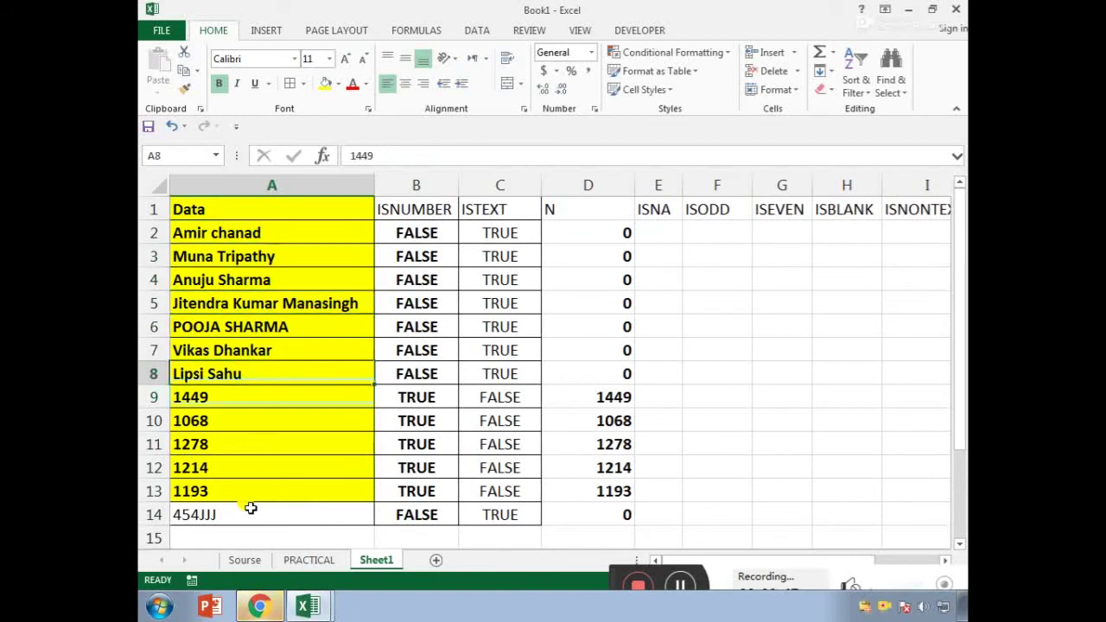
pyautogui.press('Down')
# Step: Enter an ISEVEN formula in cell G2 that tests the value in A2
pyautogui.hotkey('ctrl', 'Up')
pyautogui.press('Right')
pyautogui.press('Right')
pyautogui.press('Down')
pyautogui.press('Right')
pyautogui.press('Right')
pyautogui.press('Right')
pyautogui.press('Right')
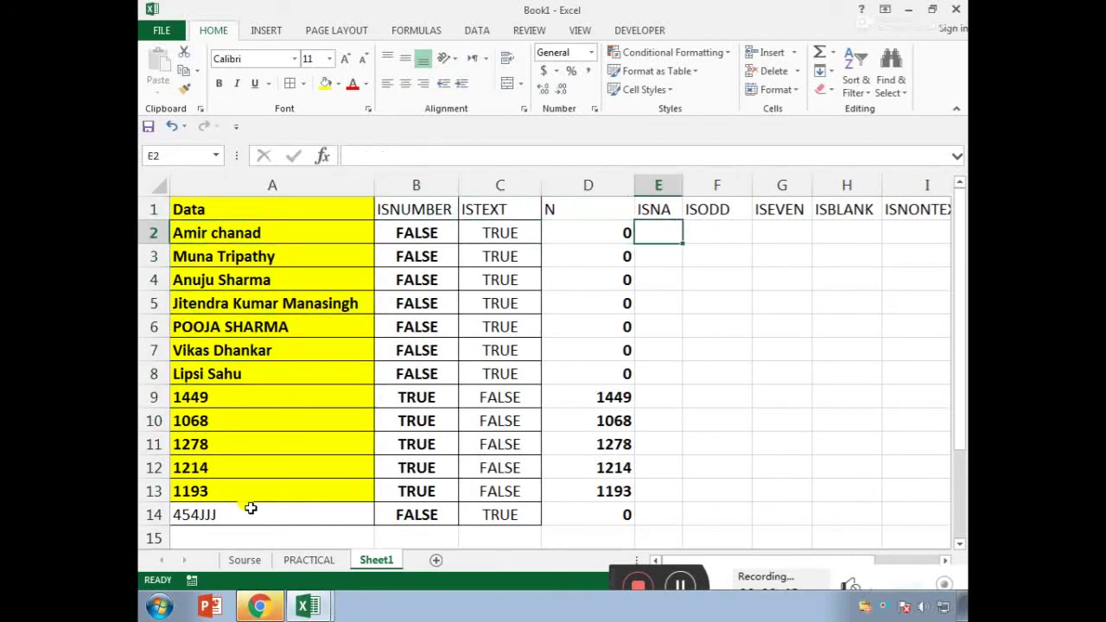
pyautogui.write('=IS')
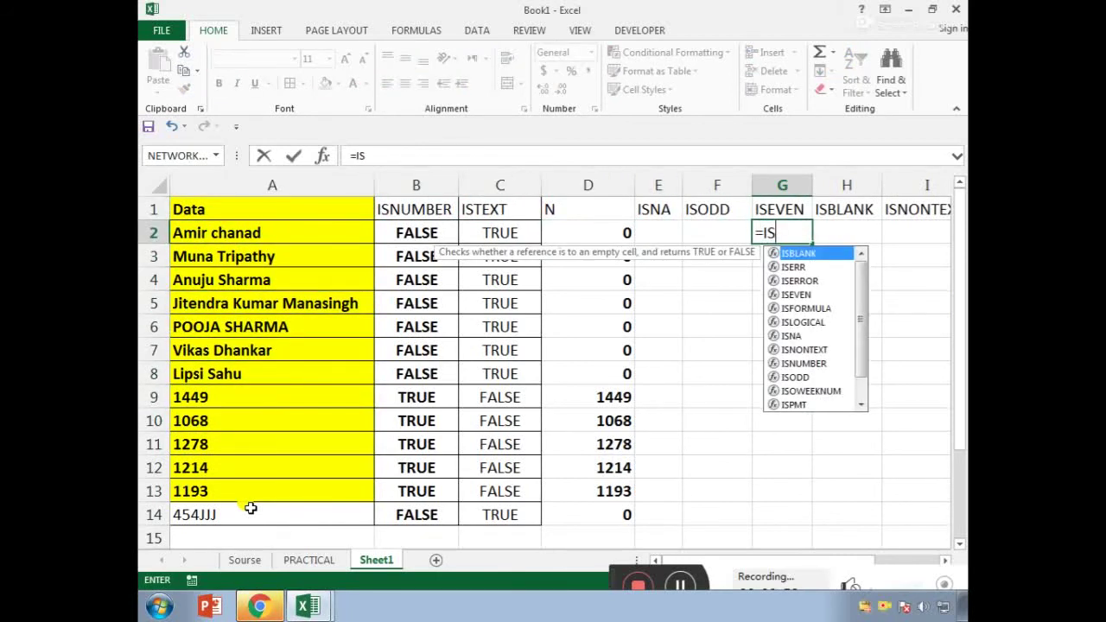
pyautogui.write('E')
pyautogui.press('Down')
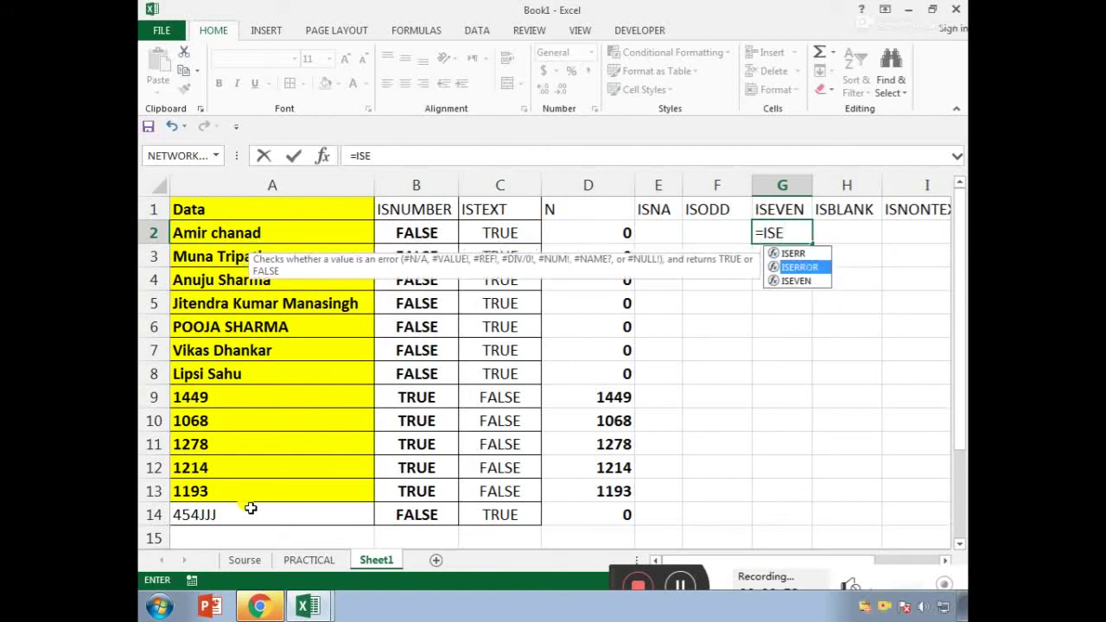
pyautogui.press('Down')
pyautogui.press('Tab')
pyautogui.press('Left')
pyautogui.press('Left')
pyautogui.press('Left')
pyautogui.press('Left')
pyautogui.press('Left')
pyautogui.press('Left')
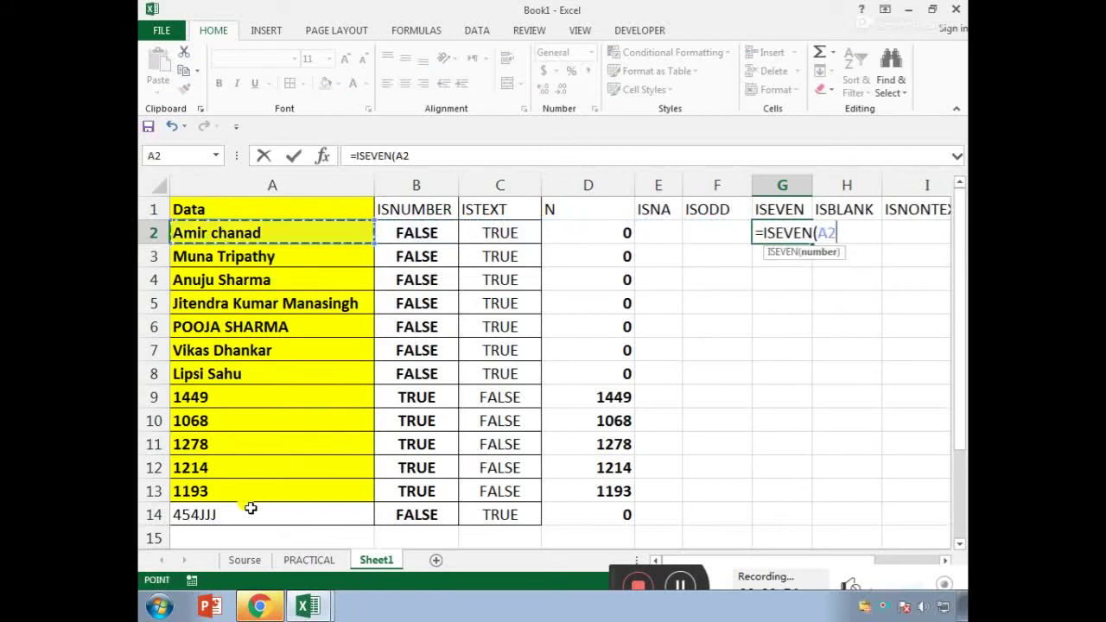
pyautogui.press('Return')
# Step: Fill the ISEVEN formula down through G2:G14
pyautogui.hotkey('shift', 'Down')
pyautogui.hotkey('shift', 'Down')
pyautogui.hotkey('shift', 'Down')
pyautogui.hotkey('shift', 'Down')
pyautogui.hotkey('shift', 'Down')
pyautogui.hotkey('shift', 'Down')
pyautogui.hotkey('shift', 'Down')
pyautogui.hotkey('shift', 'Down')
pyautogui.hotkey('shift', 'Down')
pyautogui.hotkey('shift', 'Down')
pyautogui.hotkey('shift', 'Down')
pyautogui.hotkey('shift', 'Down')
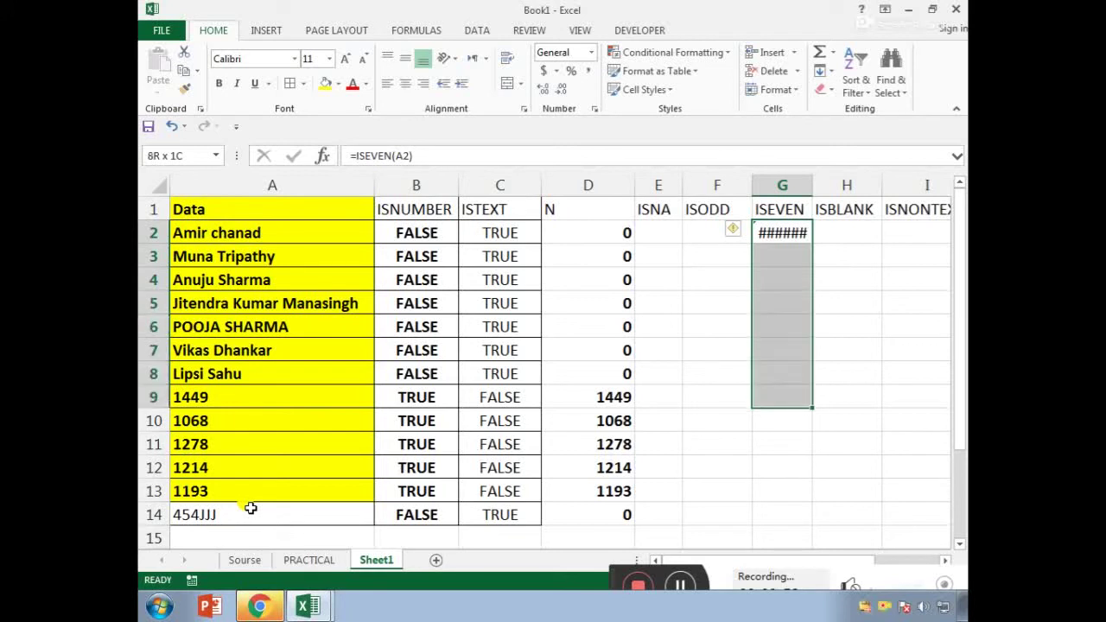
pyautogui.hotkey('ctrl', 'd')
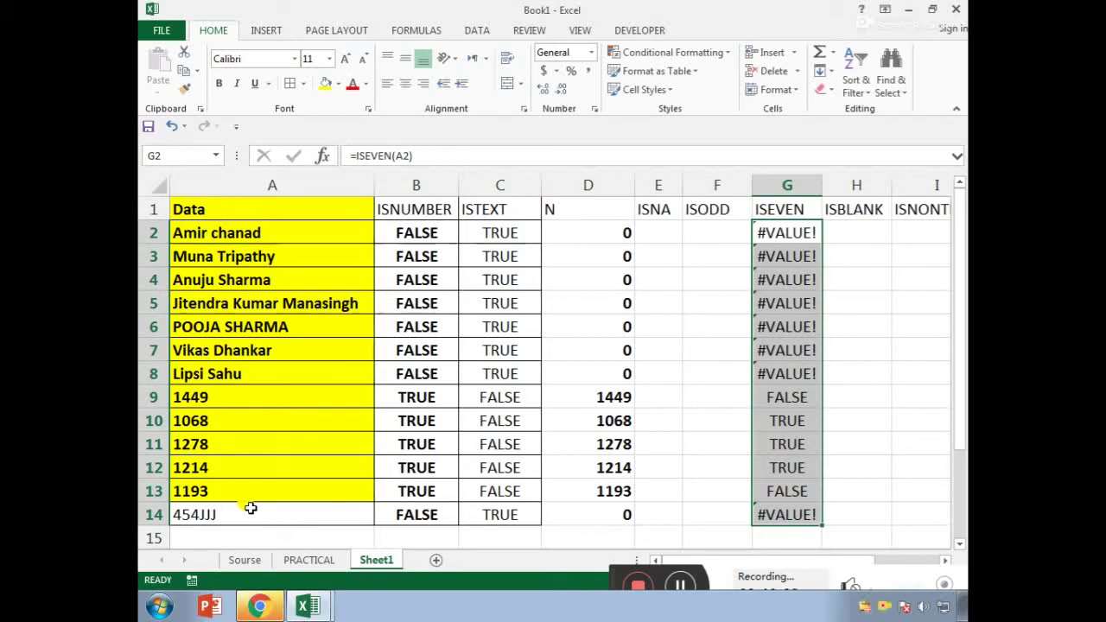
# Step: Examine the ISEVEN results in rows 10 to 12 against their data, and the results for the text rows above
pyautogui.moveTo(788, 420); pyautogui.dragTo(185, 464)
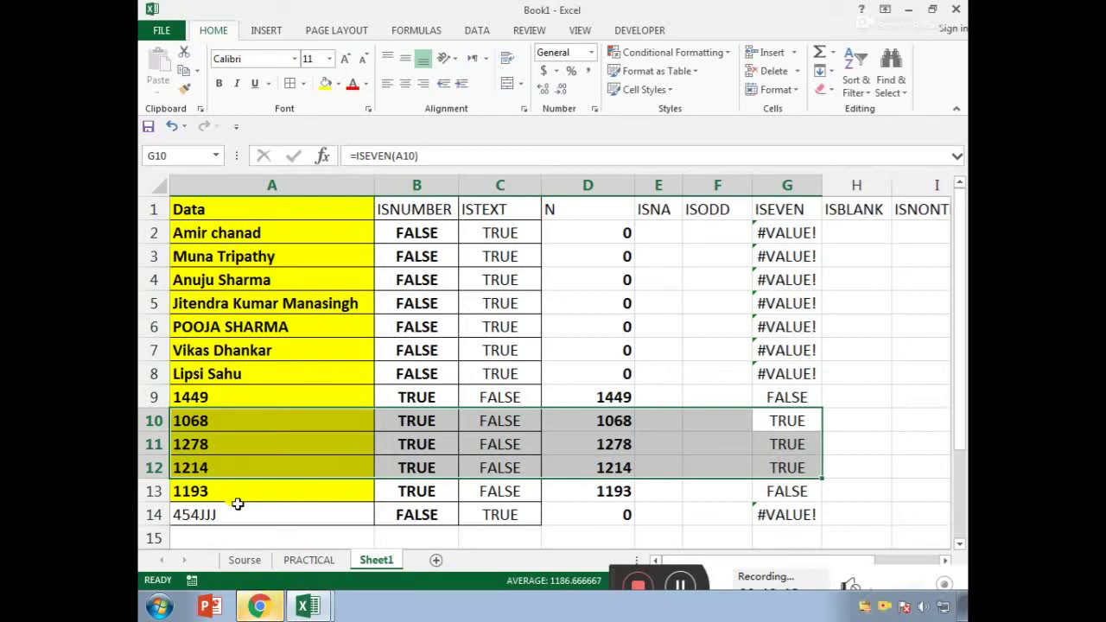
pyautogui.press('Down')
pyautogui.press('Down')
pyautogui.press('Up')
pyautogui.press('Up')
pyautogui.press('Up')
pyautogui.press('Up')
pyautogui.press('Up')
pyautogui.press('Up')
pyautogui.press('Up')
pyautogui.press('Up')
pyautogui.press('Up')
pyautogui.press('Up')
pyautogui.press('Up')
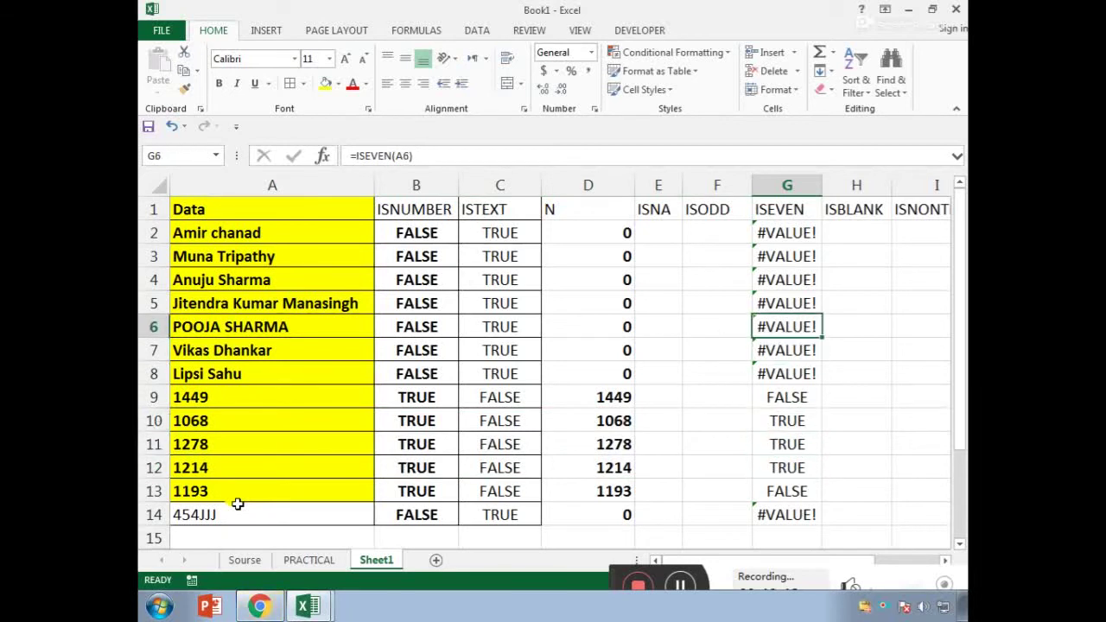
pyautogui.press('Down')
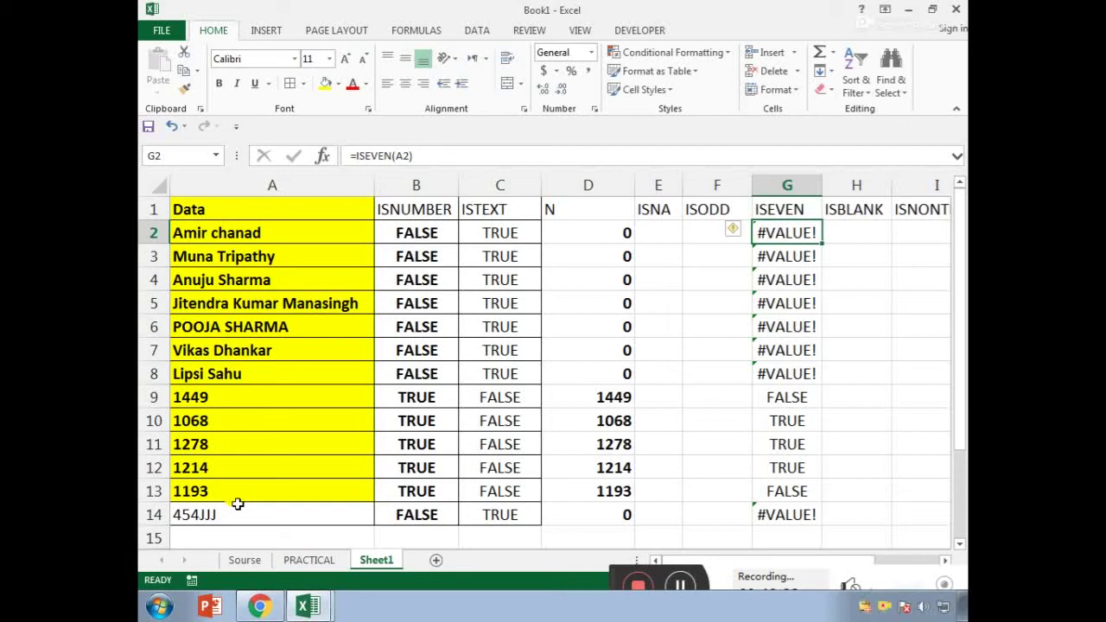
# Step: Enter an ISODD formula in cell F2 that tests the value in A2
pyautogui.press('Right')
pyautogui.press('Right')
pyautogui.press('Left')
pyautogui.press('Left')
pyautogui.press('Left')
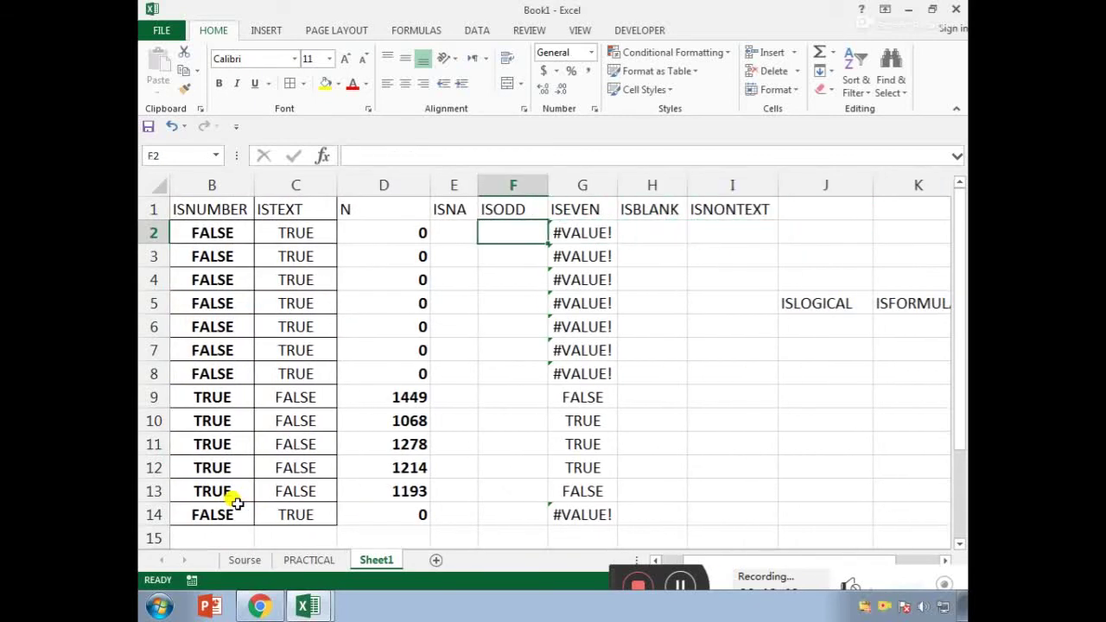
pyautogui.write('=ISOF')
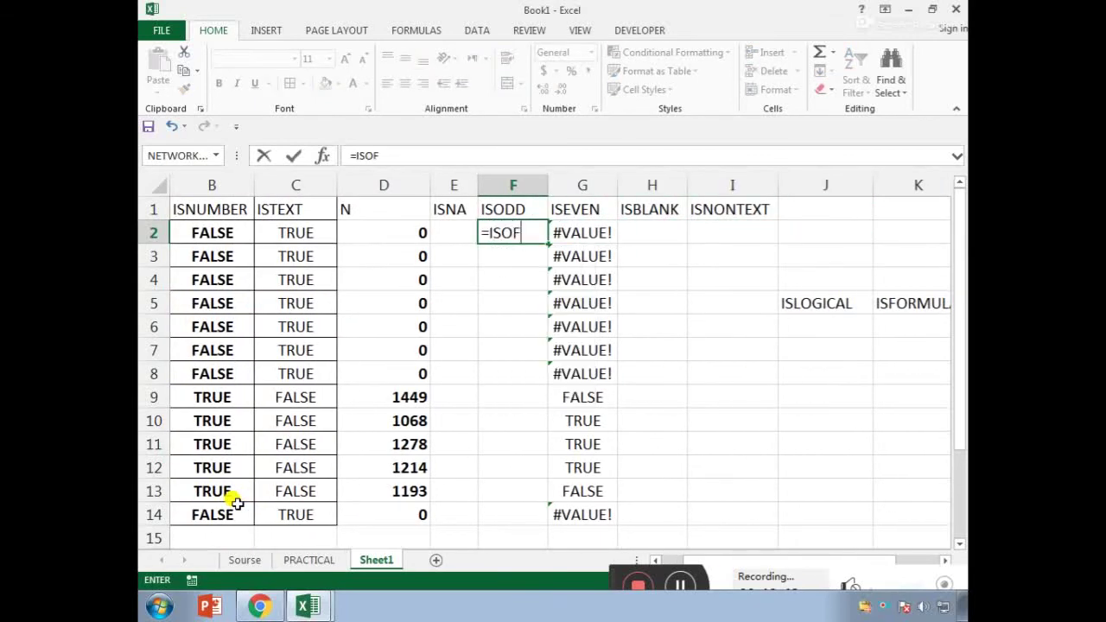
pyautogui.press('BackSpace')
pyautogui.write('DD(')
pyautogui.press('Left')
pyautogui.press('Left')
pyautogui.press('Left')
pyautogui.press('Left')
pyautogui.press('Left')
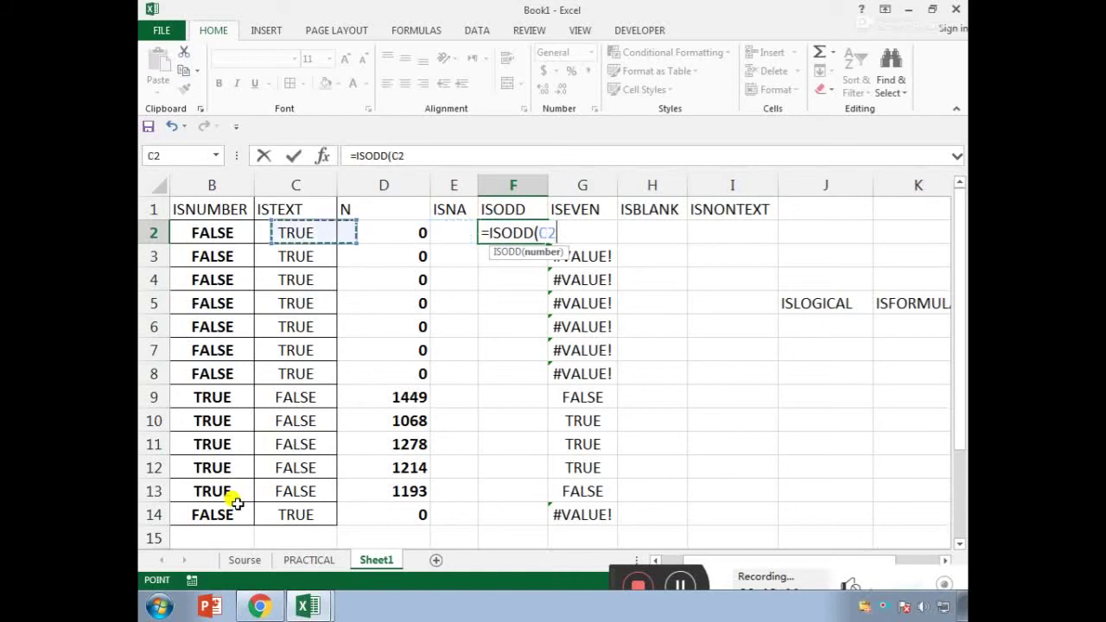
pyautogui.hotkey('ctrl', 'Return')
# Step: Fill the ISODD formula down through F2:F14
pyautogui.hotkey('shift', 'Down')
pyautogui.hotkey('shift', 'Down')
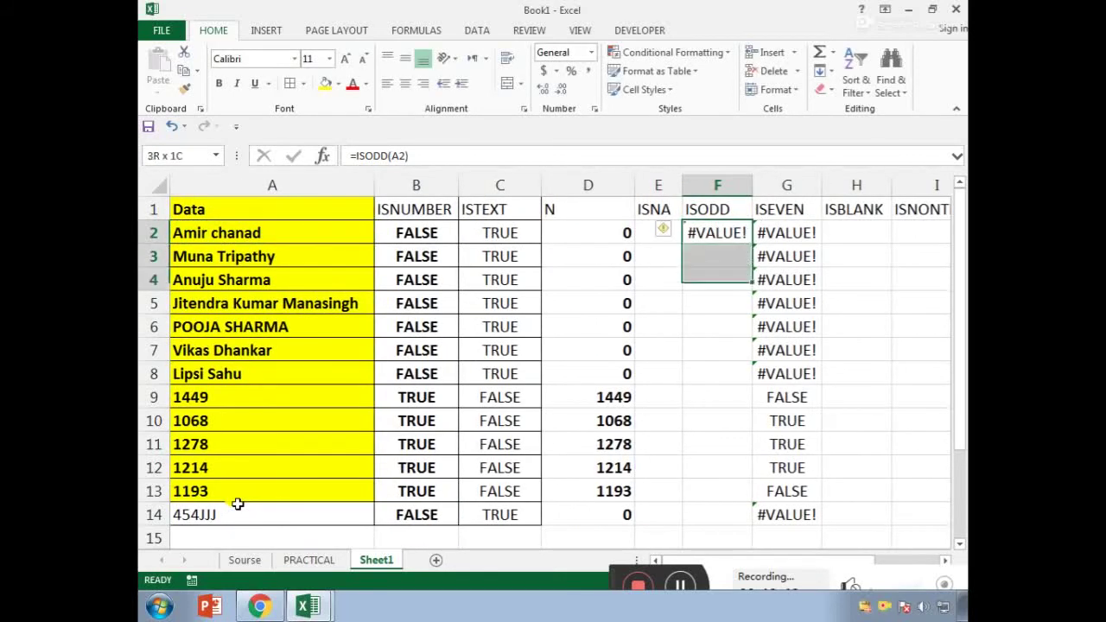
pyautogui.hotkey('shift', 'Down')
pyautogui.hotkey('shift', 'Down')
pyautogui.hotkey('shift', 'Down')
pyautogui.hotkey('shift', 'Down')
pyautogui.hotkey('shift', 'Down')
pyautogui.hotkey('shift', 'Down')
pyautogui.hotkey('shift', 'Down')
pyautogui.hotkey('shift', 'Down')
pyautogui.hotkey('shift', 'Down')
pyautogui.hotkey('shift', 'Down')
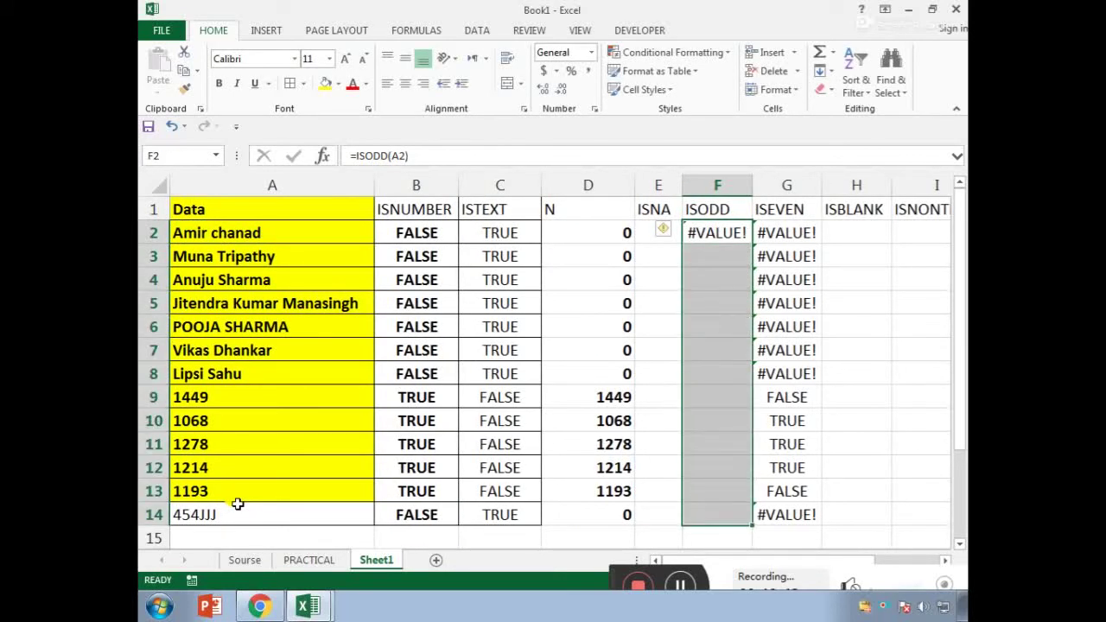
pyautogui.hotkey('ctrl', 'd')
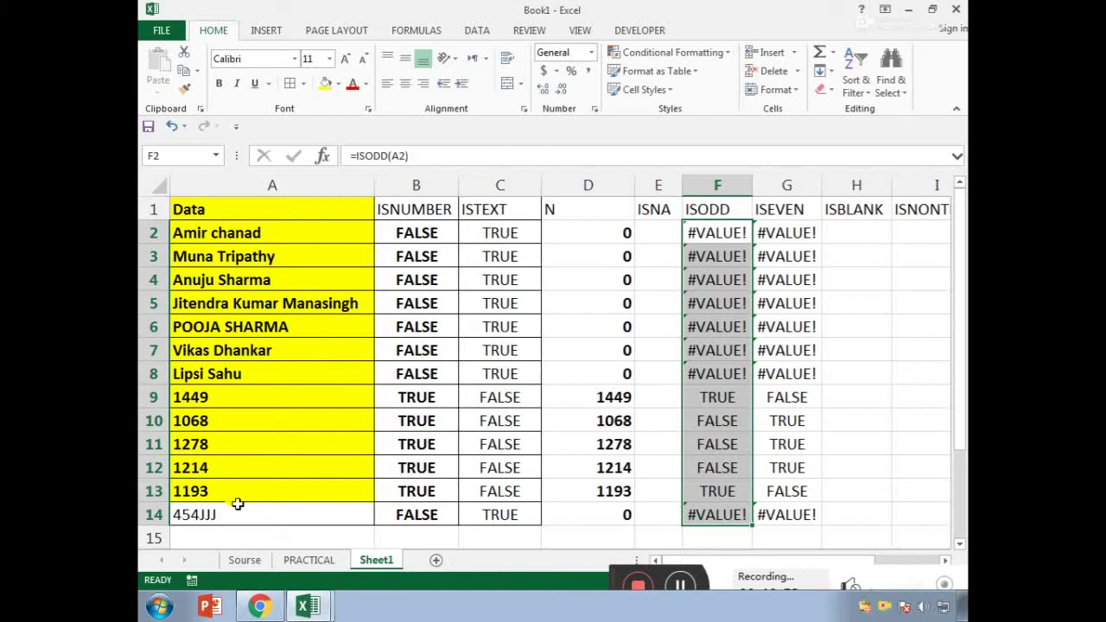
# Step: Enter an ISBLANK formula in cell H2 that tests the value in A2
pyautogui.press('Right')
pyautogui.press('Right')
pyautogui.press('Right')
pyautogui.press('Right')
pyautogui.press('Right')
pyautogui.press('Left')
pyautogui.press('Left')
pyautogui.press('Left')
pyautogui.press('Left')
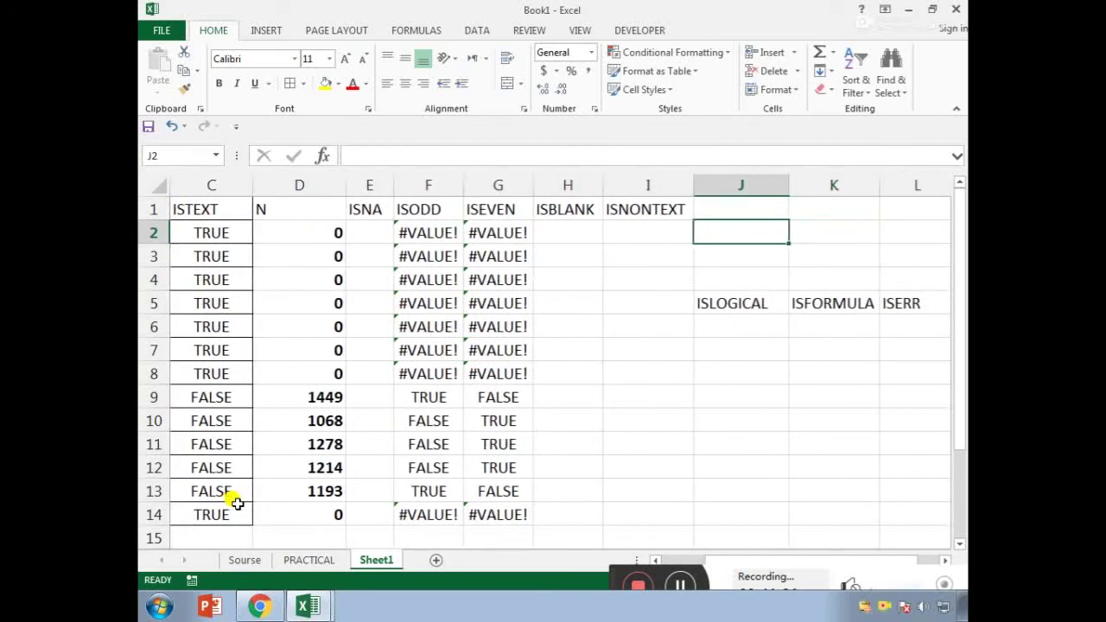
pyautogui.press('Right')
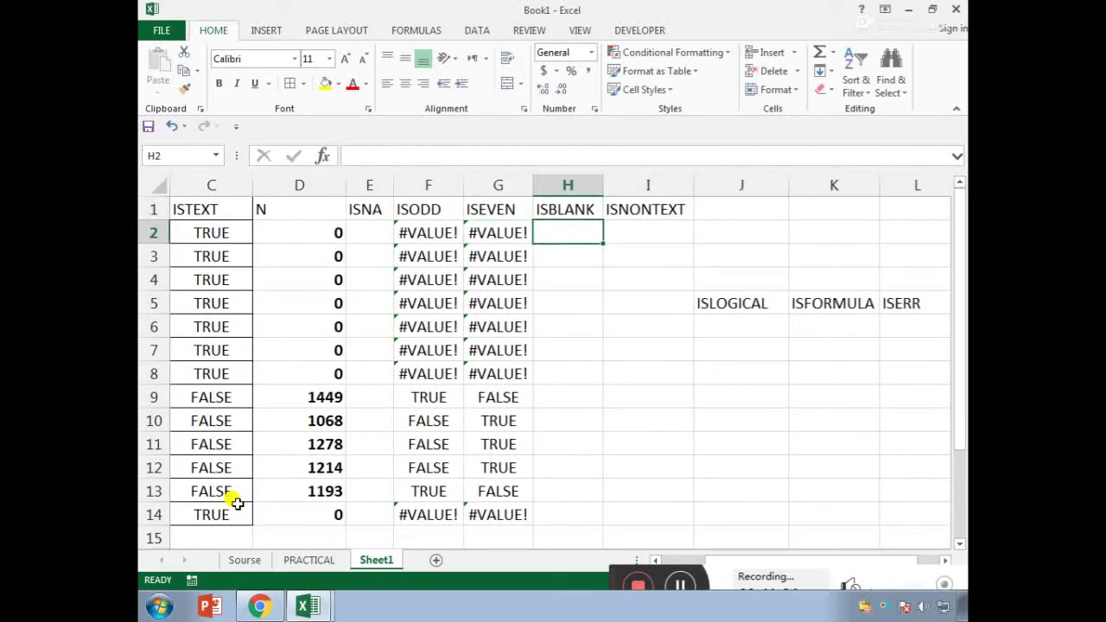
pyautogui.write('=ISB')
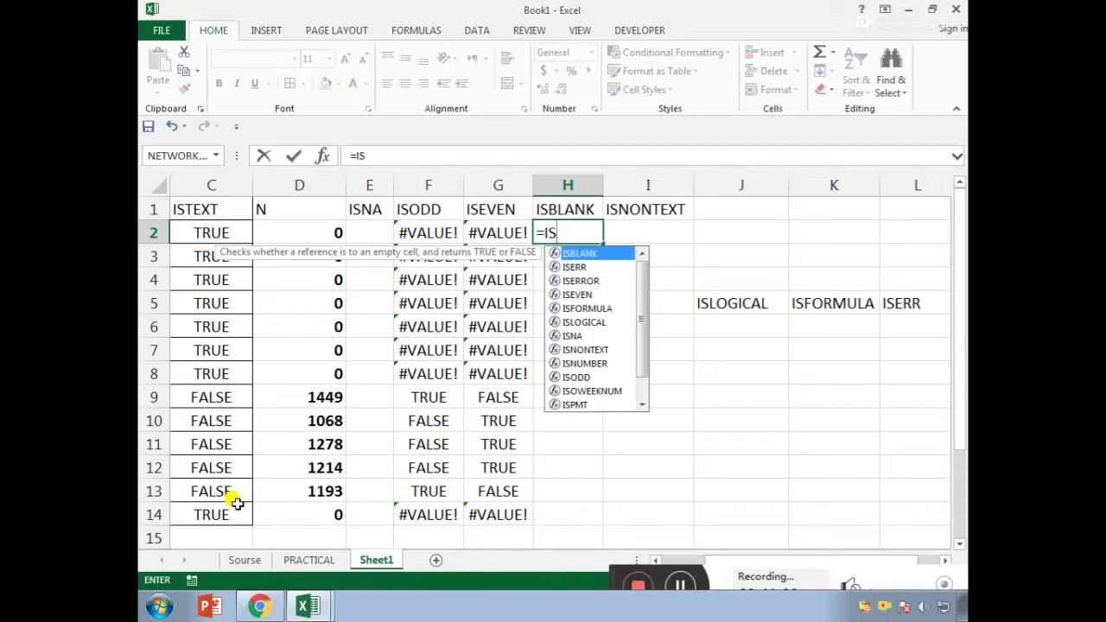
pyautogui.press('Tab')
pyautogui.press('Left')
pyautogui.press('Left')
pyautogui.press('Left')
pyautogui.press('Left')
pyautogui.press('Left')
pyautogui.press('Left')
pyautogui.press('Left')
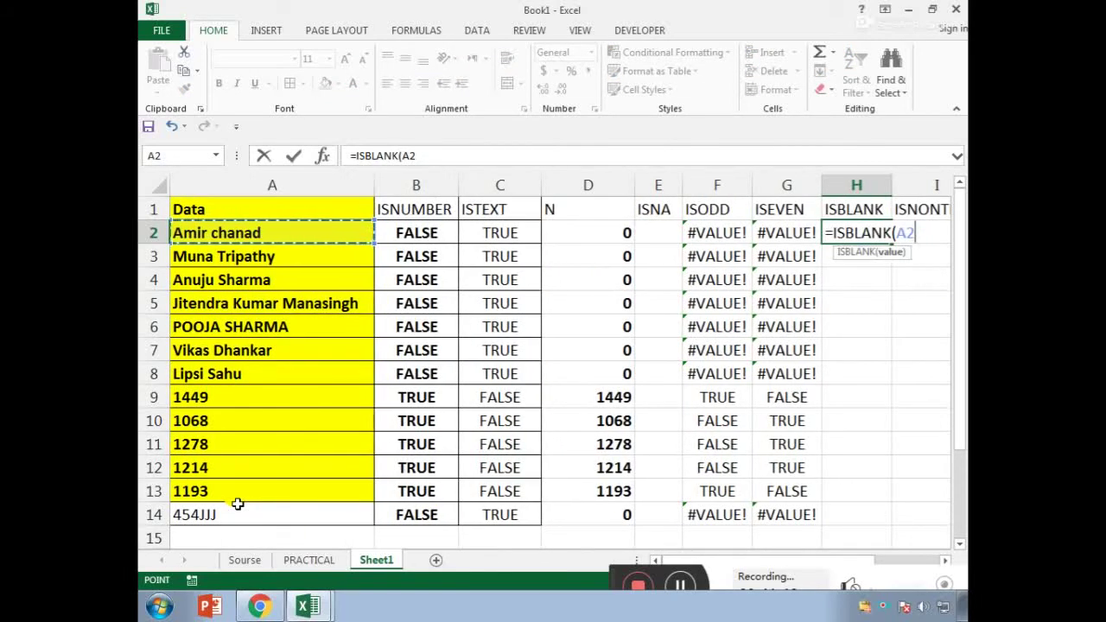
pyautogui.write(')')
pyautogui.press('Return')
# Step: Fill the ISBLANK formula down through H2:H14
pyautogui.press('Up')
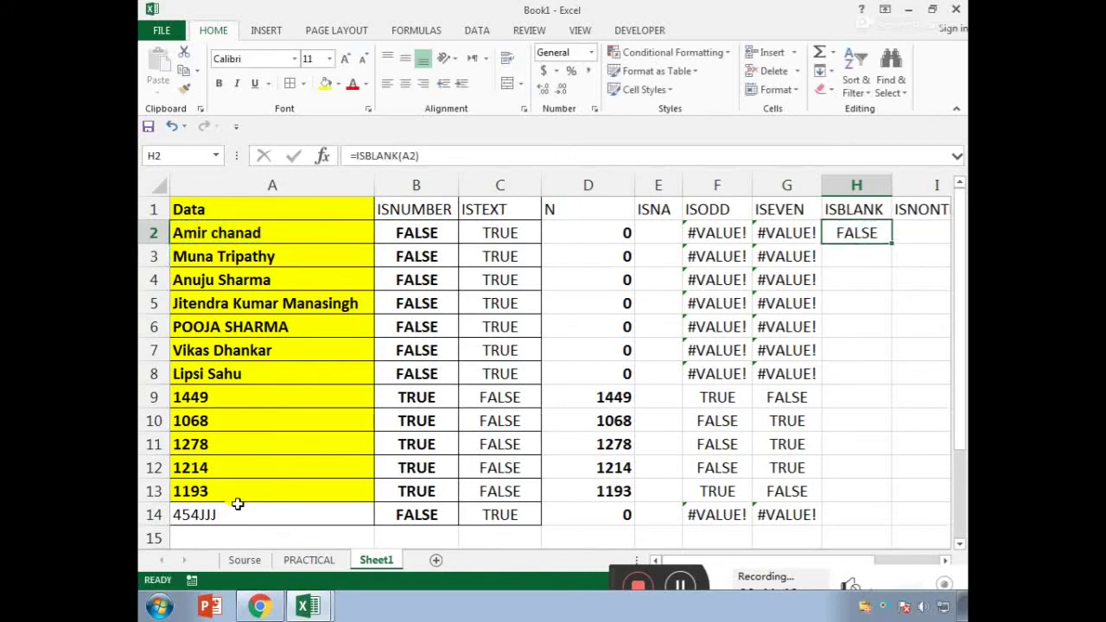
pyautogui.hotkey('shift', 'Down')
pyautogui.hotkey('shift', 'Down')
pyautogui.hotkey('shift', 'Down')
pyautogui.hotkey('shift', 'Down')
pyautogui.hotkey('shift', 'Down')
pyautogui.hotkey('shift', 'Down')
pyautogui.hotkey('shift', 'Down')
pyautogui.hotkey('shift', 'Down')
pyautogui.hotkey('shift', 'Down')
pyautogui.hotkey('shift', 'Down')
pyautogui.hotkey('shift', 'Down')
pyautogui.hotkey('shift', 'Down')
pyautogui.hotkey('shift', 'Down')
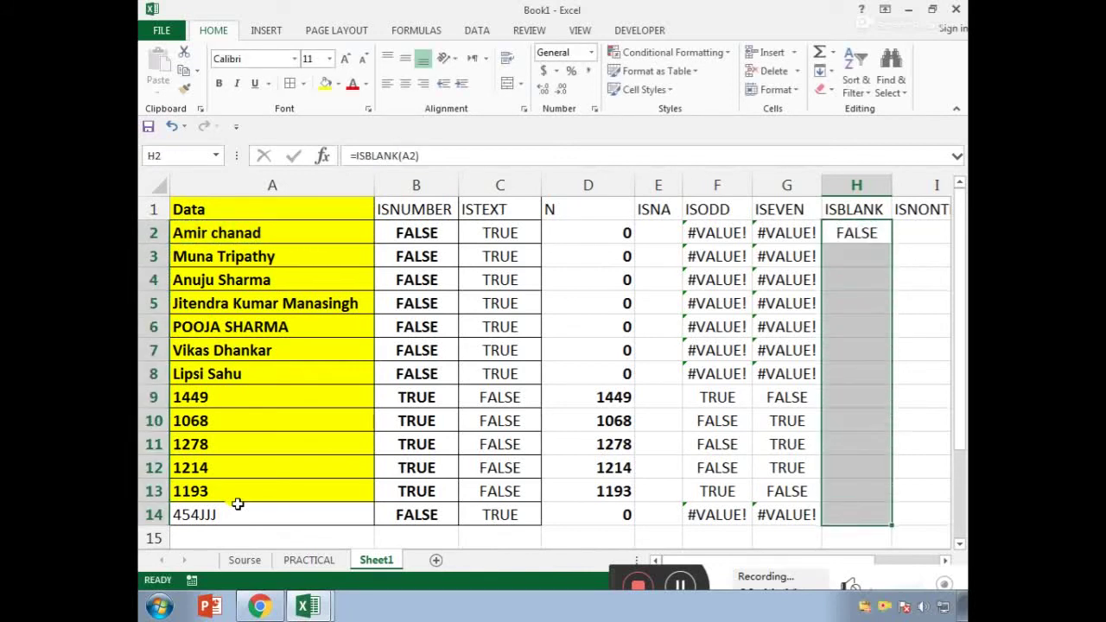
pyautogui.hotkey('ctrl', 'd')
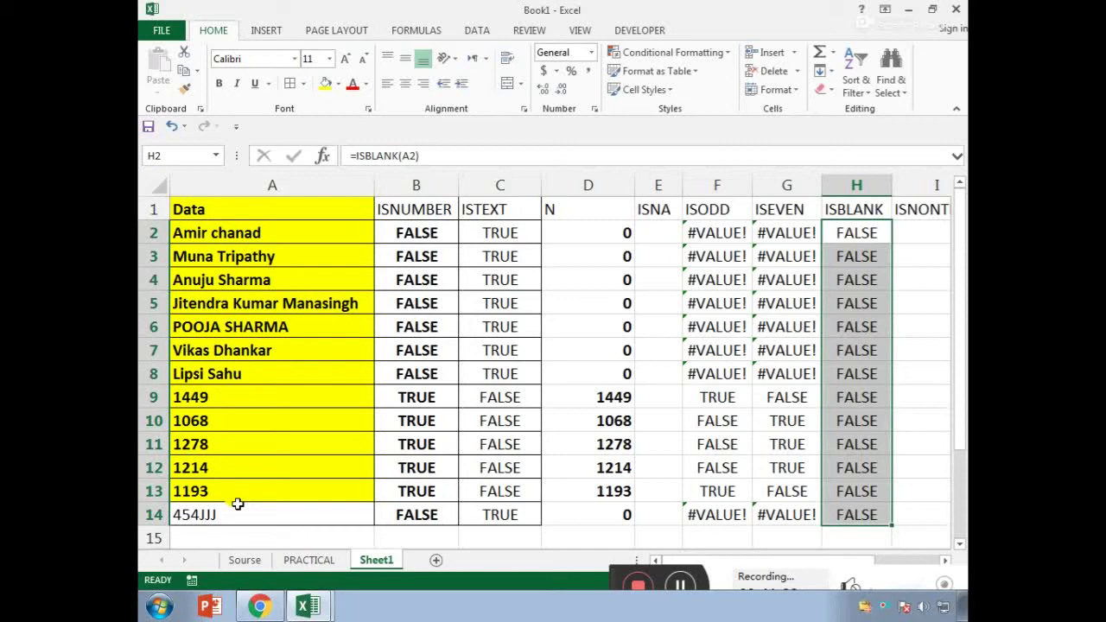
# Step: Clear the contents of cell A5 in the Data column
pyautogui.press('Left')
pyautogui.press('Left')
pyautogui.press('Left')
pyautogui.press('Left')
pyautogui.press('Down')
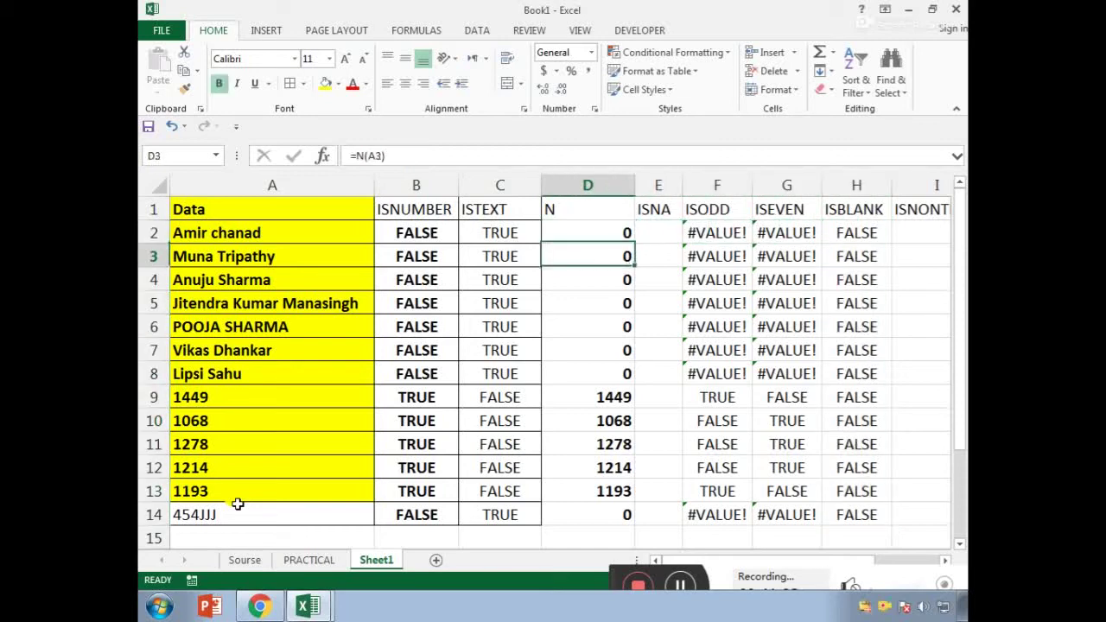
pyautogui.press('Down')
pyautogui.press('Down')
pyautogui.press('Left')
pyautogui.press('Left')
pyautogui.press('Left')
pyautogui.press('Delete')
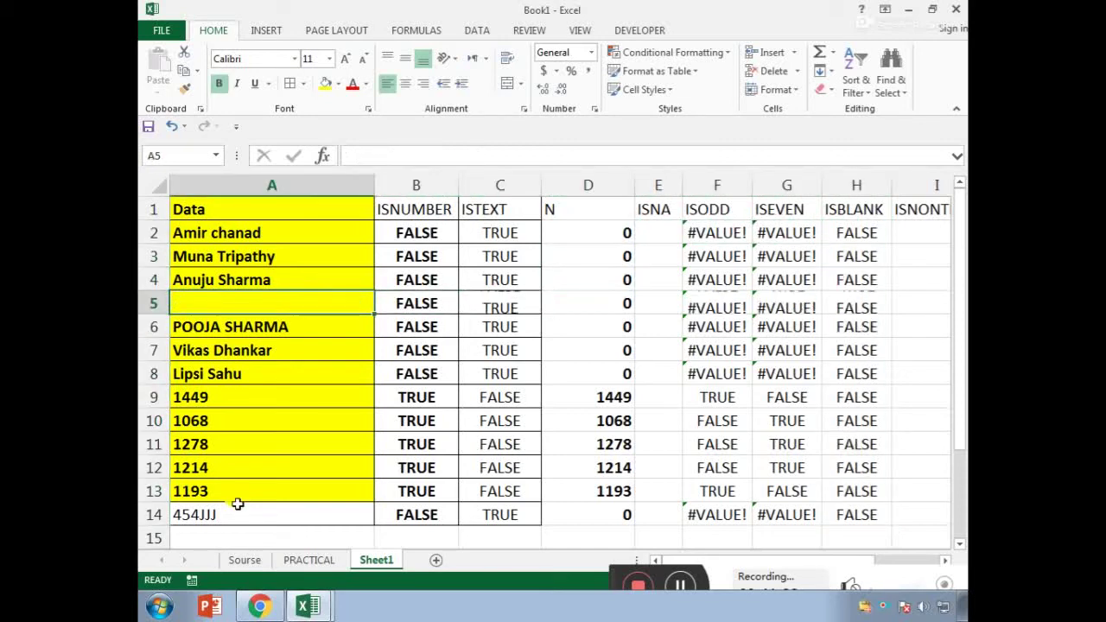
# Step: Inspect the ISBLANK formula in cell H5 for the emptied data cell
pyautogui.press('Right')
pyautogui.press('Right')
pyautogui.press('Right')
pyautogui.press('Right')
pyautogui.press('Right')
pyautogui.press('Right')
pyautogui.press('Right')
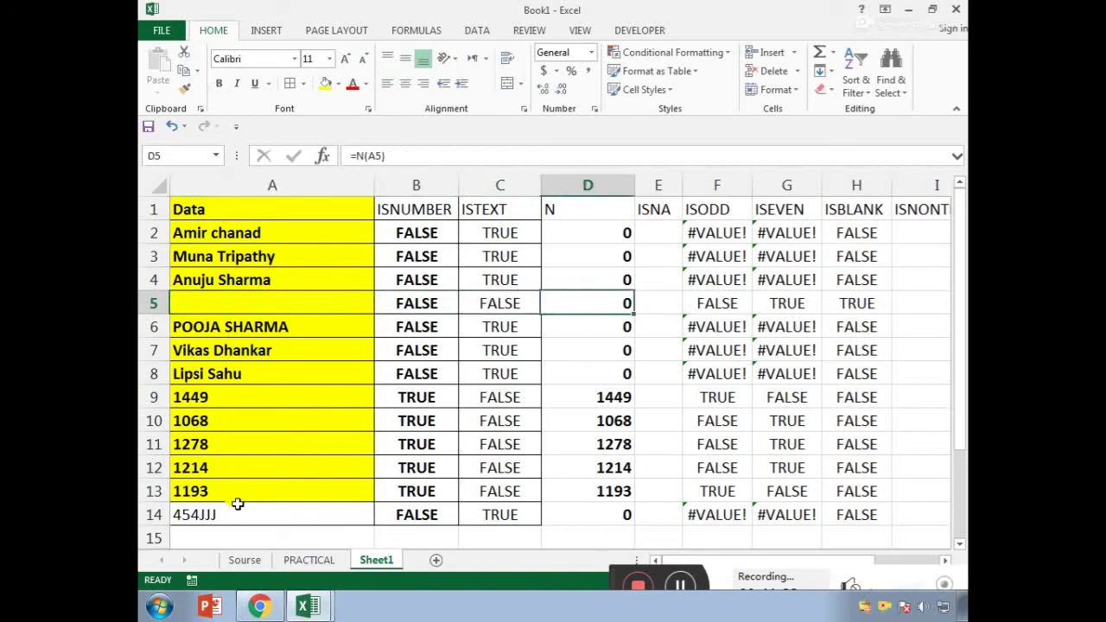
pyautogui.press('F2')
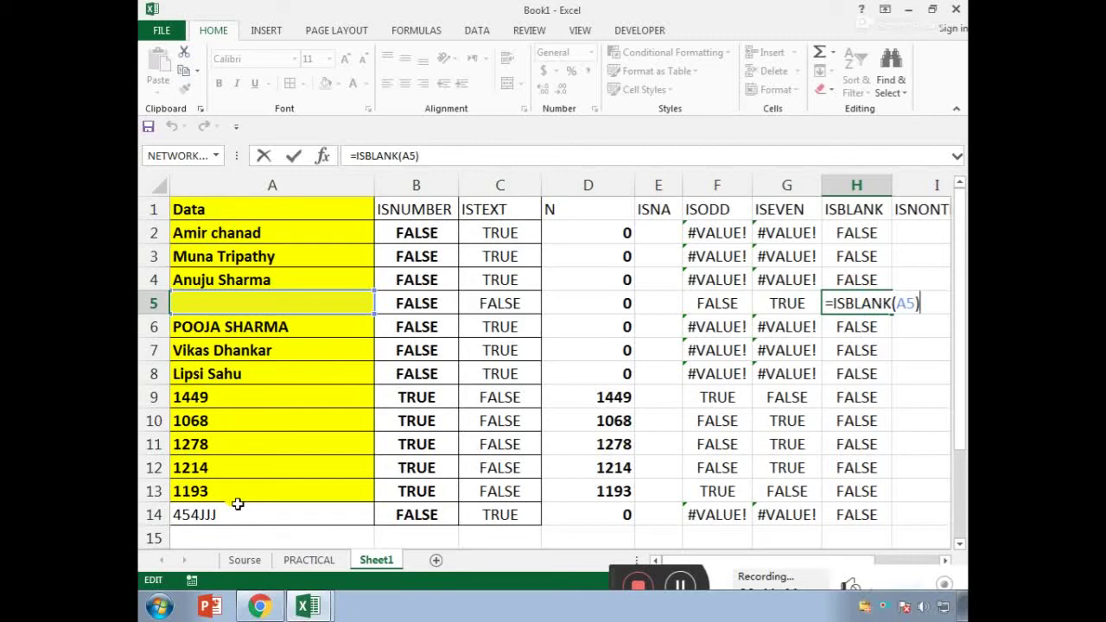
pyautogui.hotkey('ctrl', 'Return')
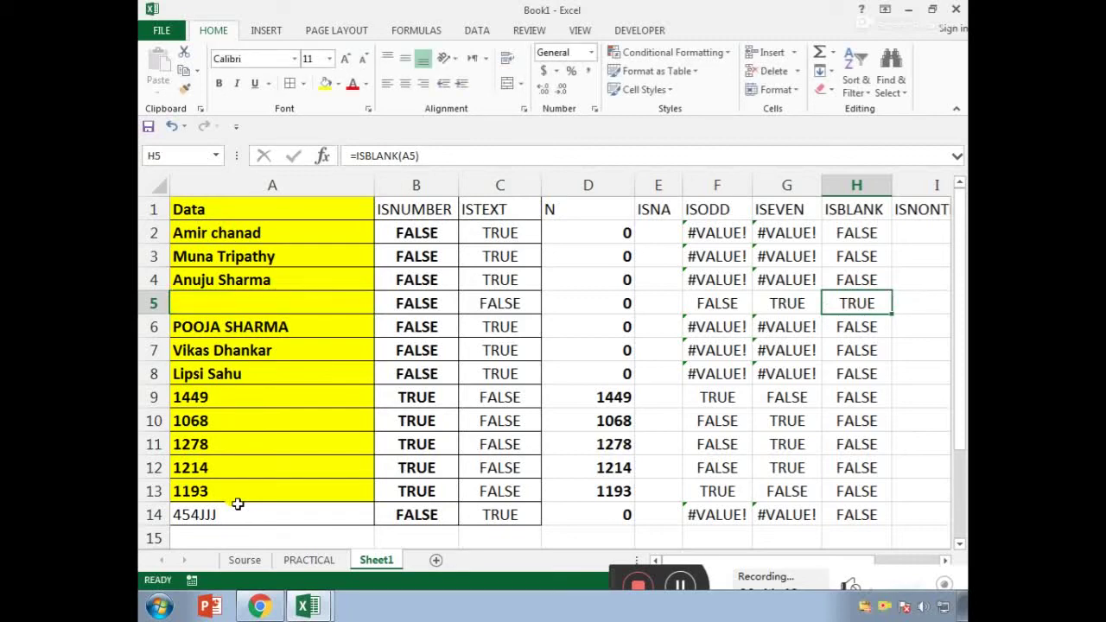
# Step: Enter an ISNONTEXT formula in cell I2 that tests the value in A2
pyautogui.press('Right')
pyautogui.press('Right')
pyautogui.press('Left')
pyautogui.press('Up')
pyautogui.press('Up')
pyautogui.press('Up')
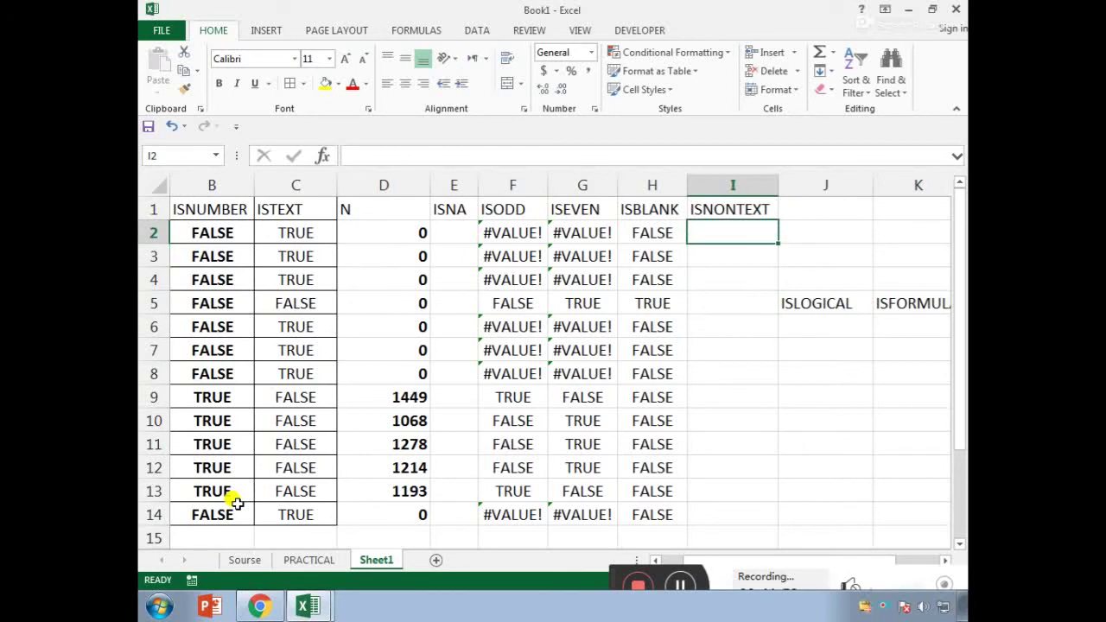
pyautogui.write('=ISNO')
pyautogui.press('Tab')
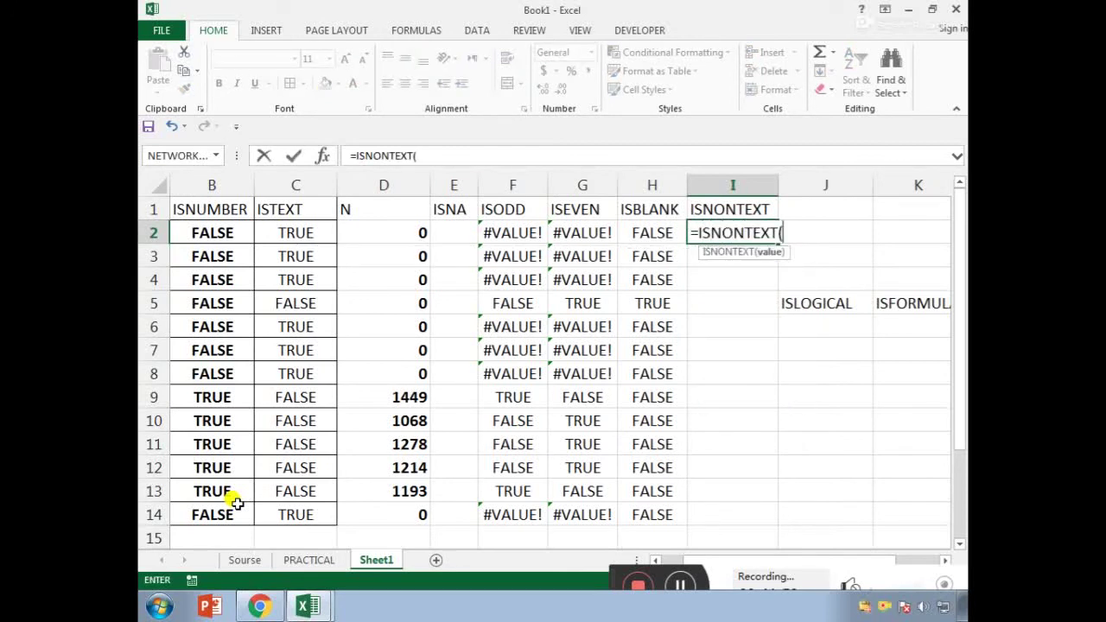
pyautogui.press('Left')
pyautogui.press('Left')
pyautogui.press('Left')
pyautogui.press('Left')
pyautogui.press('Left')
pyautogui.press('Left')
pyautogui.press('Left')
pyautogui.press('Left')
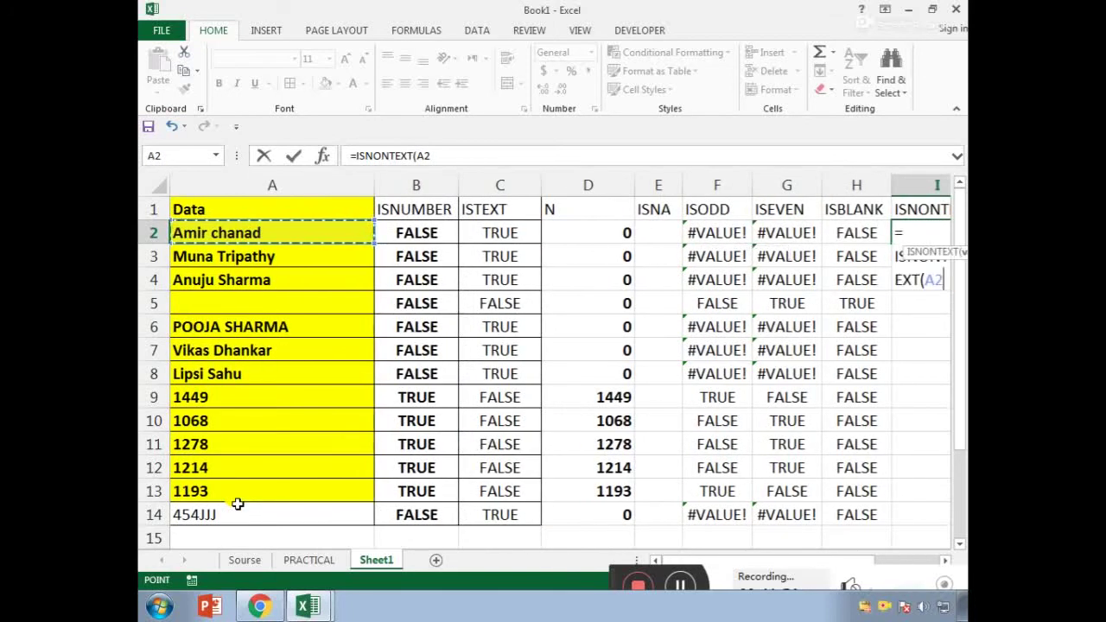
pyautogui.hotkey('ctrl', 'Return')
# Step: Fill the ISNONTEXT formula down through I2:I14
pyautogui.hotkey('shift', 'Down')
pyautogui.hotkey('shift', 'Down')
pyautogui.hotkey('shift', 'Down')
pyautogui.hotkey('shift', 'Down')
pyautogui.hotkey('shift', 'Down')
pyautogui.hotkey('shift', 'Down')
pyautogui.hotkey('shift', 'Down')
pyautogui.hotkey('shift', 'Down')
pyautogui.hotkey('shift', 'Down')
pyautogui.hotkey('shift', 'Down')
pyautogui.hotkey('shift', 'Down')
pyautogui.hotkey('shift', 'Down')
pyautogui.hotkey('shift', 'Down')
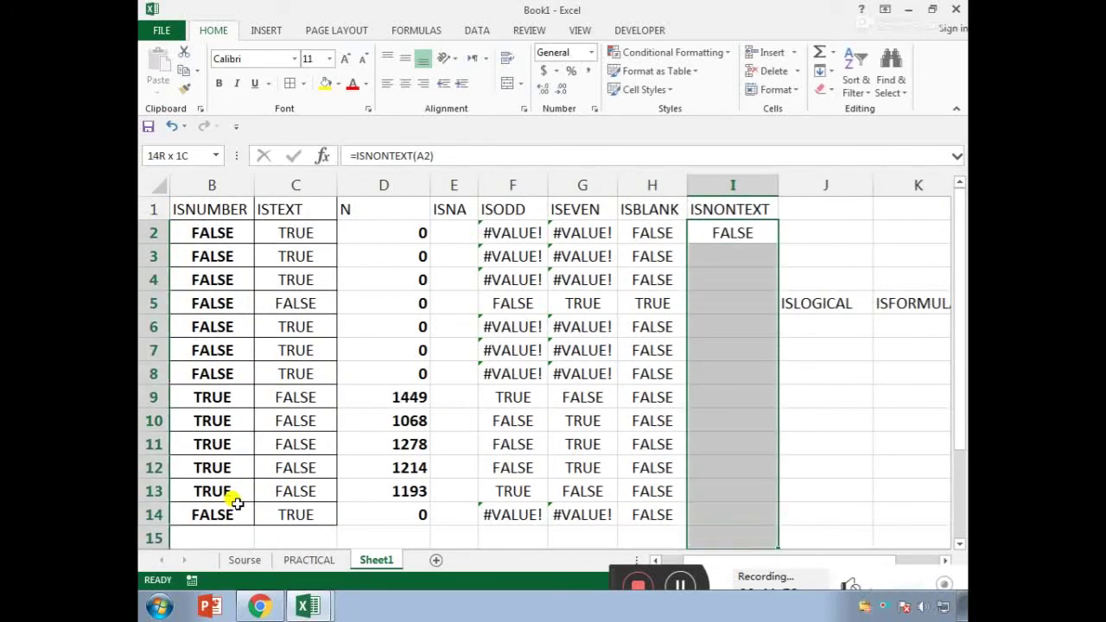
pyautogui.hotkey('shift', 'Up')
pyautogui.hotkey('ctrl', 'd')
# Step: Review the ISNONTEXT results for the text entries in column I, down to row 9
pyautogui.press('Down')
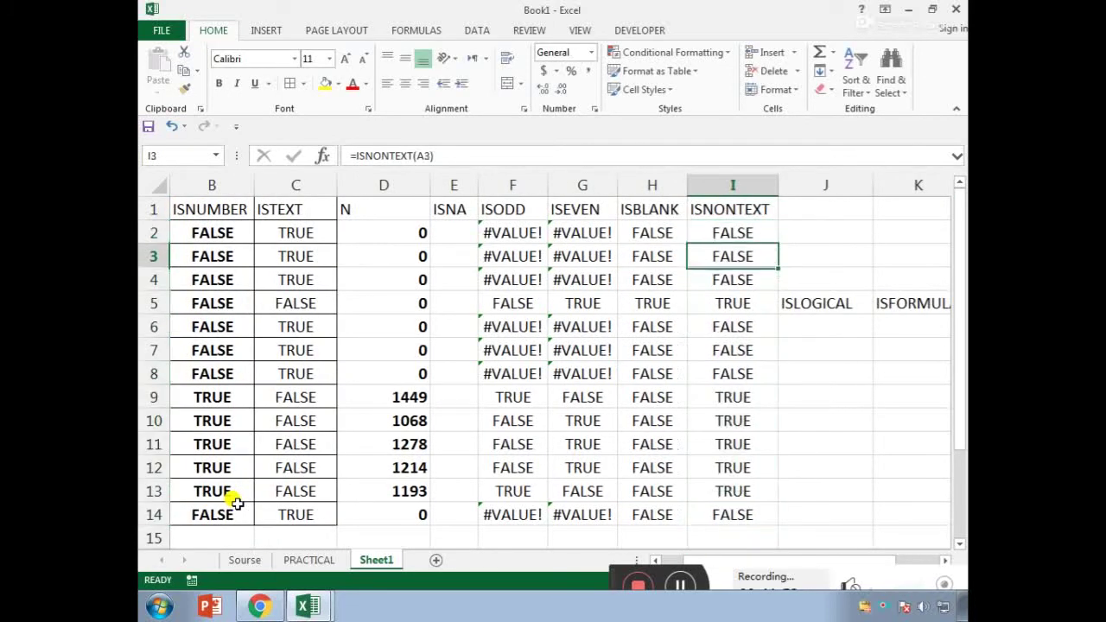
pyautogui.press('Down')
pyautogui.press('Down')
pyautogui.press('Down')
pyautogui.press('Down')
pyautogui.press('Down')
pyautogui.press('Down')
pyautogui.press('Up')
pyautogui.hotkey('shift', 'Up')
pyautogui.hotkey('shift', 'Up')
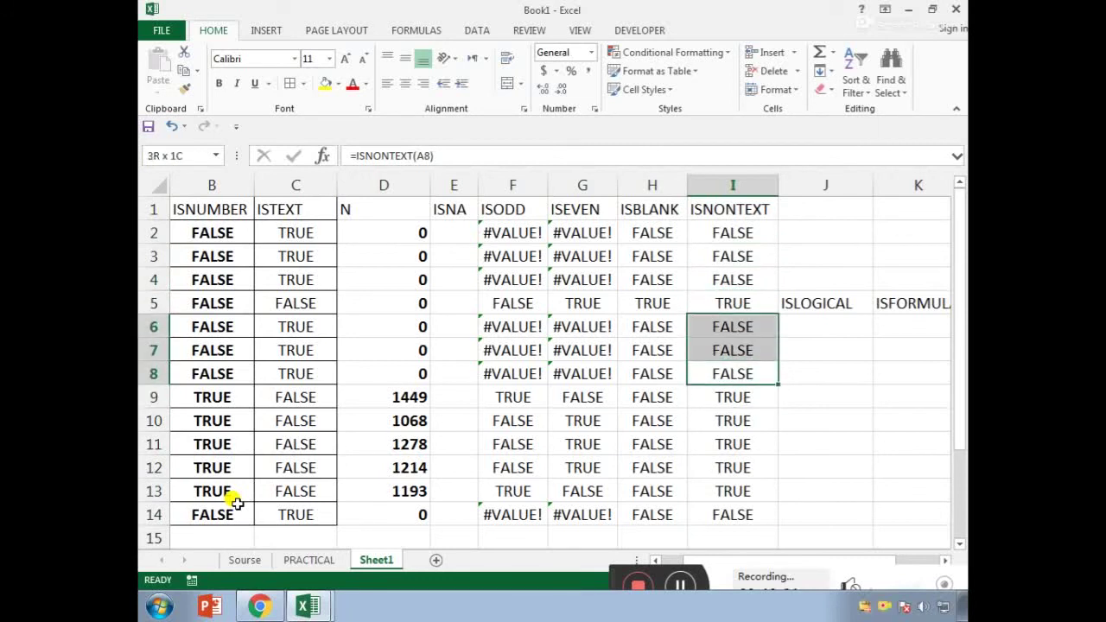
pyautogui.hotkey('shift', 'Up')
pyautogui.hotkey('shift', 'Up')
pyautogui.hotkey('shift', 'Up')
pyautogui.press('Down')
pyautogui.press('Down')
pyautogui.press('Up')
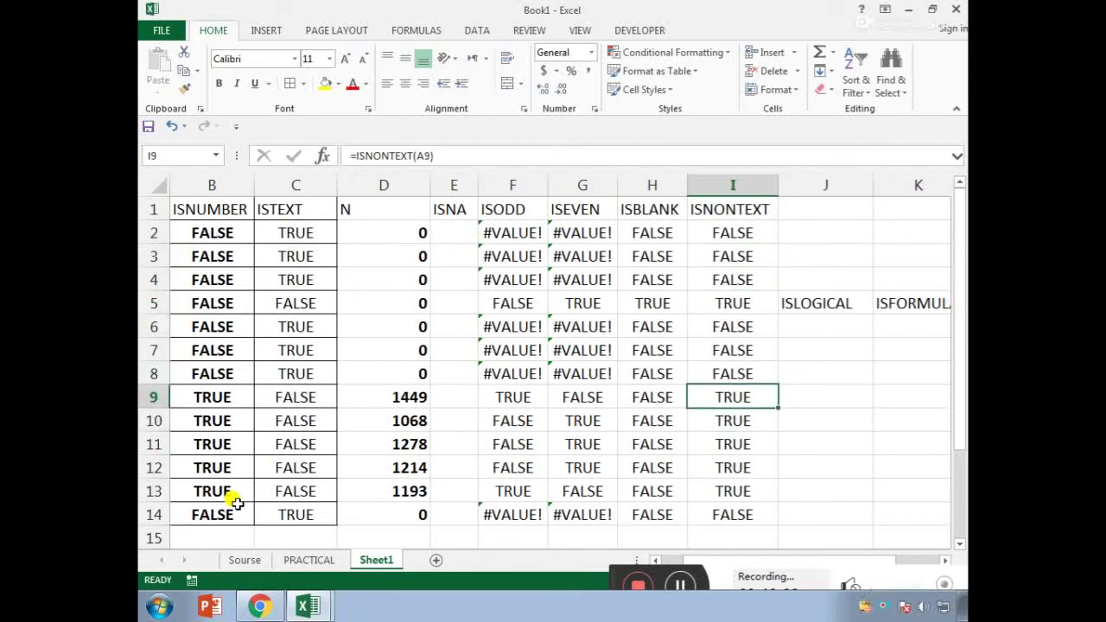
# Step: Compare the numeric entries from row 9 onward in the Data column with their ISNONTEXT results in column I
pyautogui.hotkey('shift', 'Down')
pyautogui.hotkey('shift', 'Down')
pyautogui.hotkey('shift', 'Down')
pyautogui.hotkey('shift', 'Left')
pyautogui.hotkey('shift', 'Left')
pyautogui.hotkey('shift', 'Left')
pyautogui.hotkey('shift', 'Left')
pyautogui.hotkey('shift', 'Left')
pyautogui.hotkey('shift', 'Left')
pyautogui.hotkey('shift', 'Left')
pyautogui.hotkey('shift', 'Left')
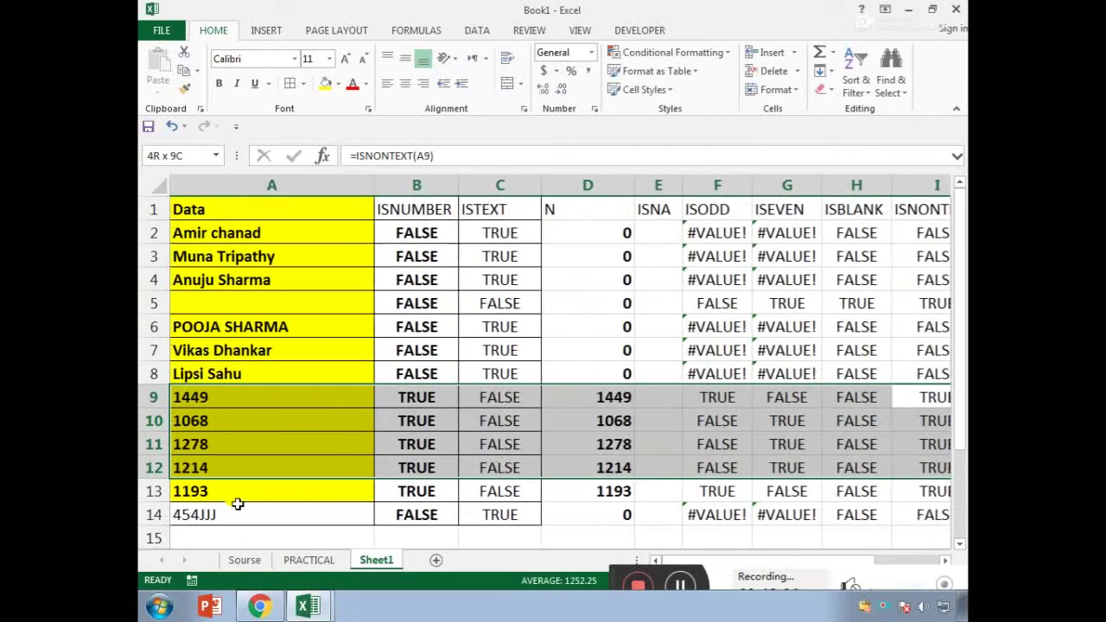
pyautogui.press('Right')
pyautogui.press('Left')
pyautogui.press('Left')
pyautogui.press('Left')
pyautogui.press('Left')
pyautogui.press('Left')
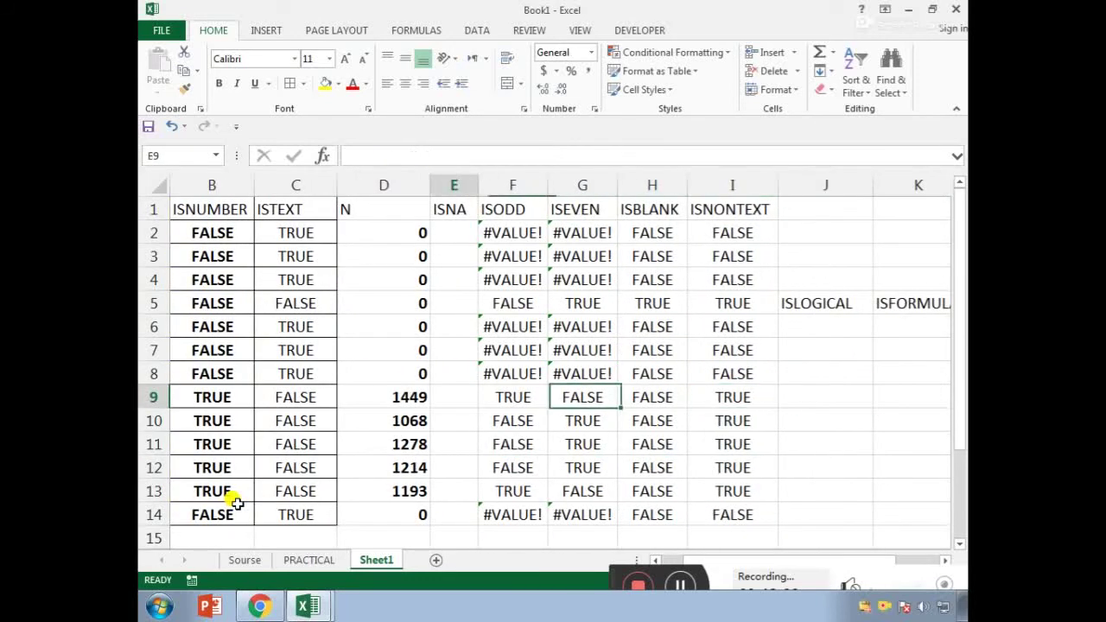
pyautogui.press('Left')
pyautogui.press('Left')
pyautogui.press('Left')
pyautogui.press('Left')
pyautogui.press('Down')
pyautogui.press('Right')
pyautogui.press('Right')
pyautogui.press('Right')
pyautogui.press('Right')
pyautogui.press('Right')
pyautogui.press('Right')
pyautogui.press('Right')
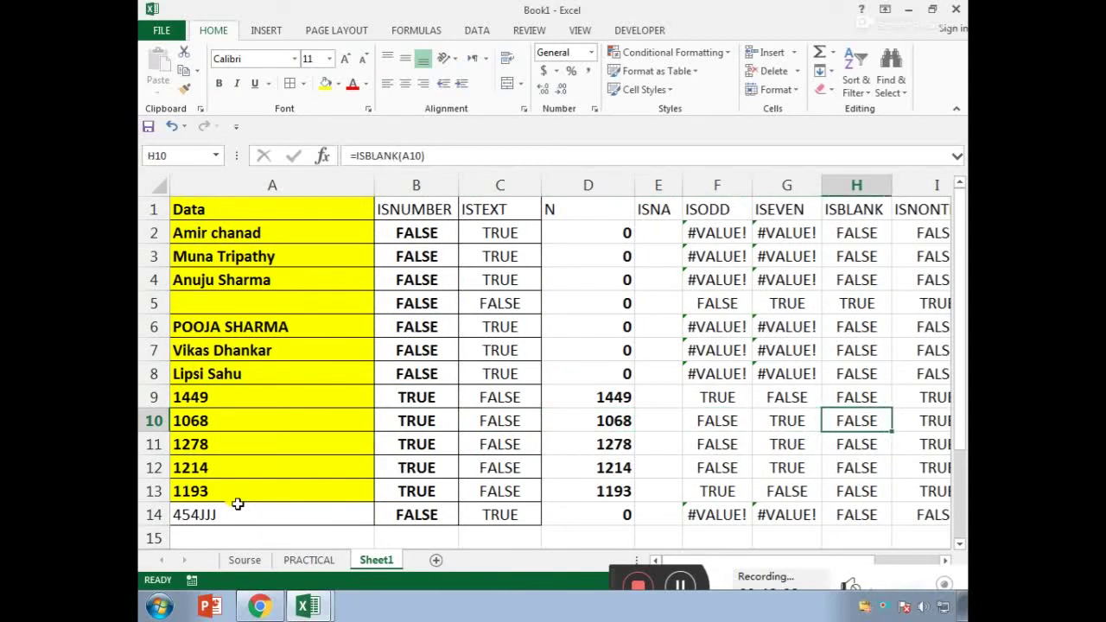
pyautogui.press('Right')
pyautogui.press('Right')
pyautogui.press('Right')
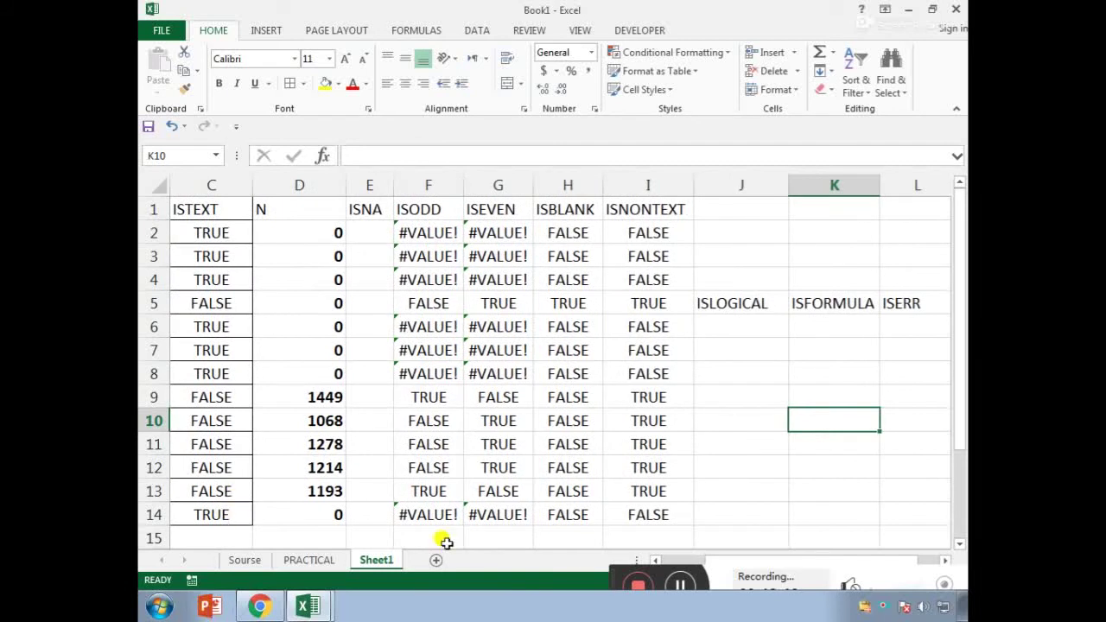
pyautogui.click(610, 566)
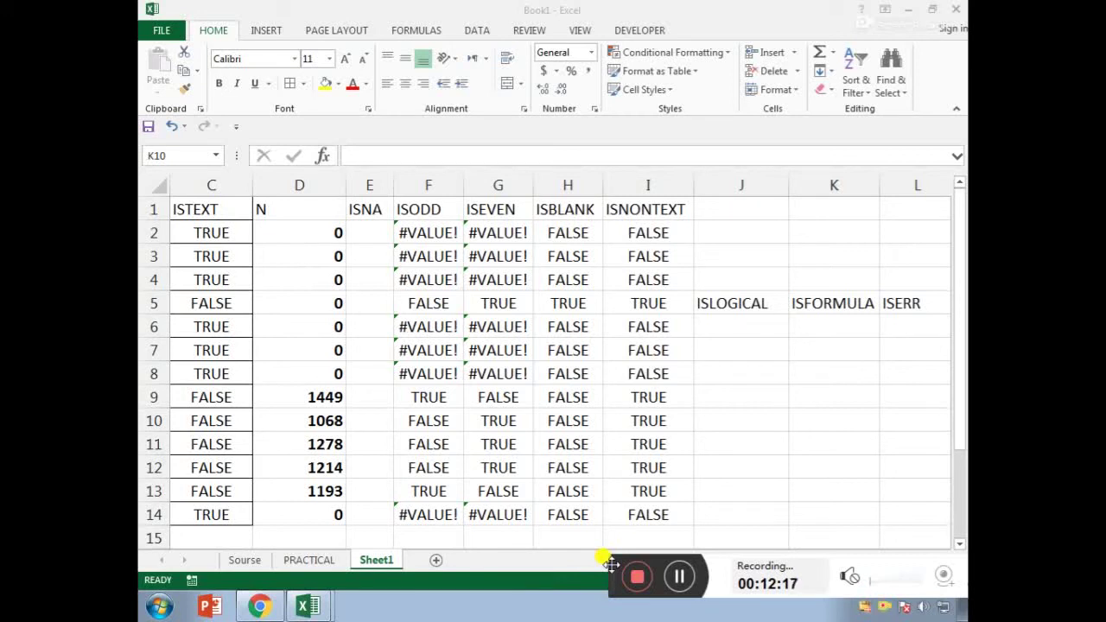
pyautogui.click(686, 577)
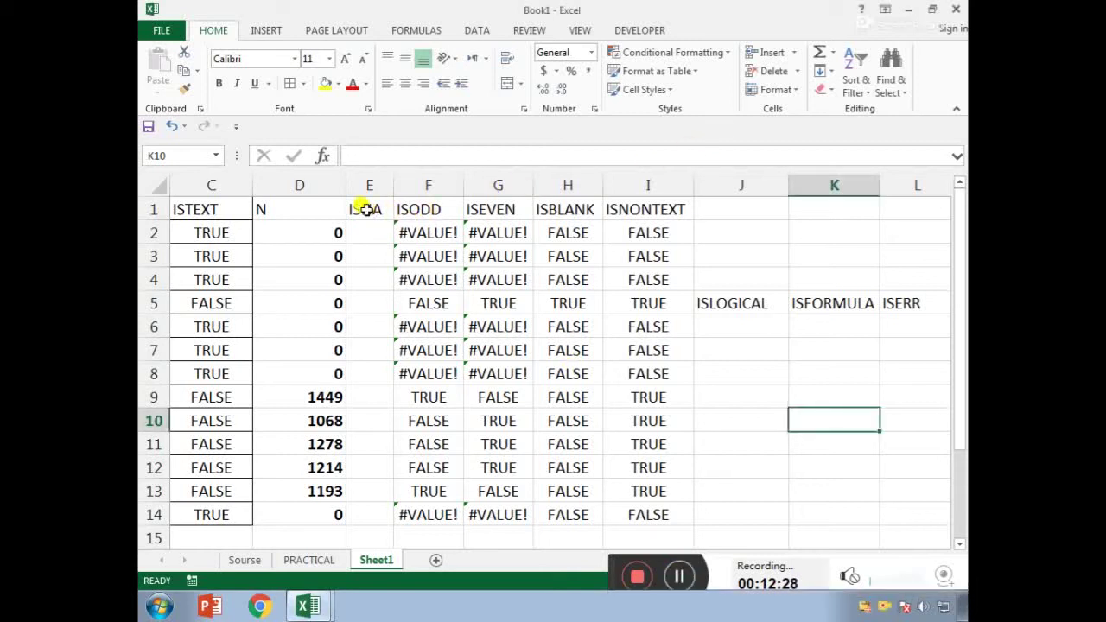
pyautogui.press('BackSpace')
pyautogui.click(746, 345)
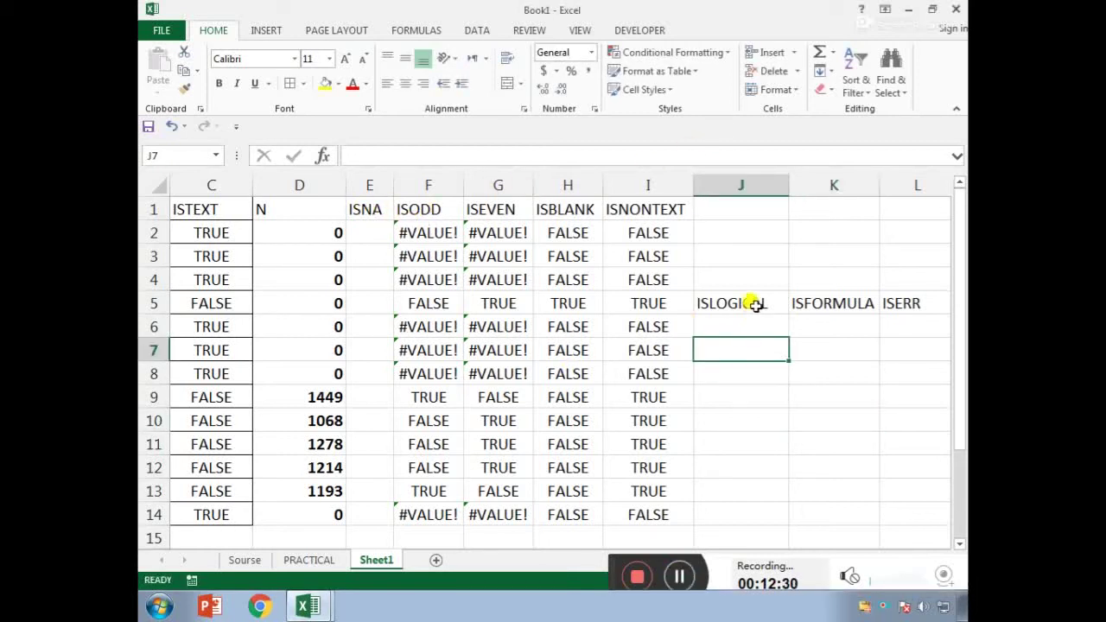
pyautogui.click(756, 303)
pyautogui.press('Right')
pyautogui.press('Right')
pyautogui.press('Right')
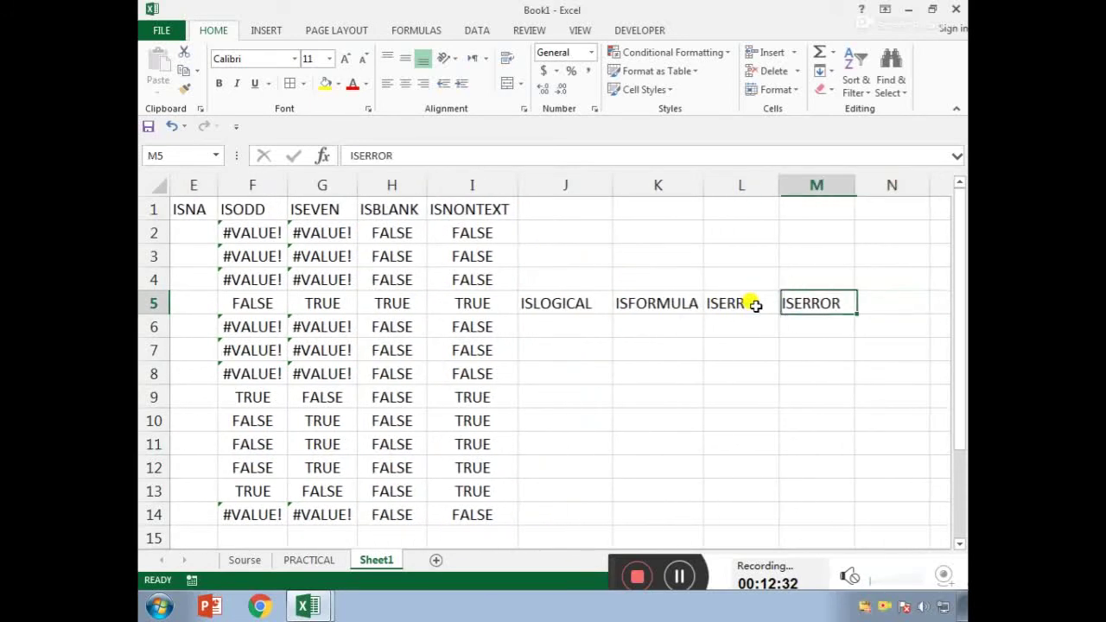
# Step: Copy the ISNA heading from cell E1 to cell N1
pyautogui.press('Left')
pyautogui.press('Left')
pyautogui.press('Left')
pyautogui.press('Left')
pyautogui.press('Left')
pyautogui.press('Left')
pyautogui.press('Left')
pyautogui.press('Left')
pyautogui.press('Left')
pyautogui.press('Left')
pyautogui.press('Left')
pyautogui.press('Up')
pyautogui.press('Up')
pyautogui.press('Up')
pyautogui.press('Up')
pyautogui.press('Right')
pyautogui.press('Right')
pyautogui.press('Right')
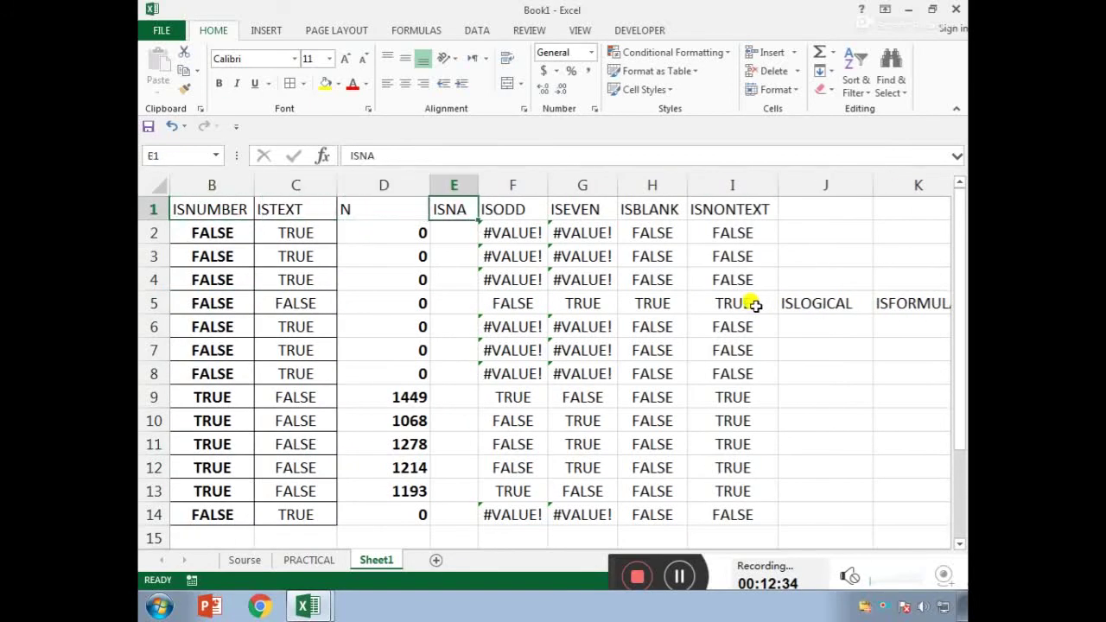
pyautogui.hotkey('ctrl', 'c')
pyautogui.press('Right')
pyautogui.press('Right')
pyautogui.press('Right')
pyautogui.press('Right')
pyautogui.press('Right')
pyautogui.press('Right')
pyautogui.press('Right')
pyautogui.press('Right')
pyautogui.press('Right')
pyautogui.press('Right')
pyautogui.press('Right')
pyautogui.press('Right')
pyautogui.press('Right')
pyautogui.press('Right')
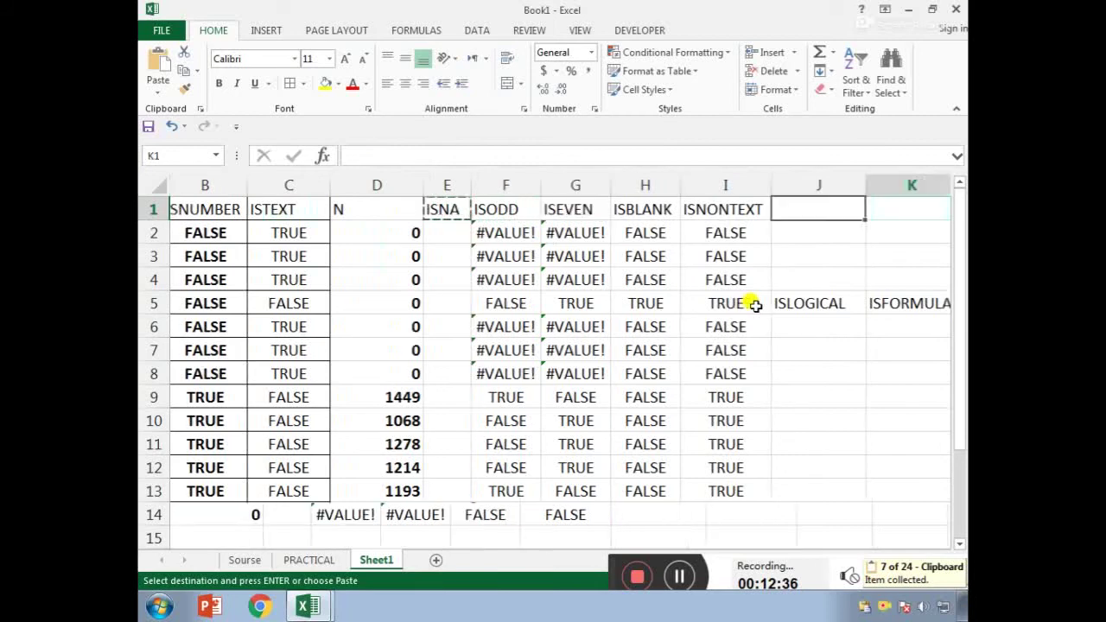
pyautogui.press('Left')
pyautogui.press('Left')
pyautogui.press('Left')
pyautogui.press('Left')
pyautogui.press('Left')
pyautogui.press('Return')
# Step: Move the ISLOGICAL, ISFORMULA, ISERR and ISERROR headings from J5:M5 to O1:R1
pyautogui.press('Left')
pyautogui.press('Left')
pyautogui.press('Left')
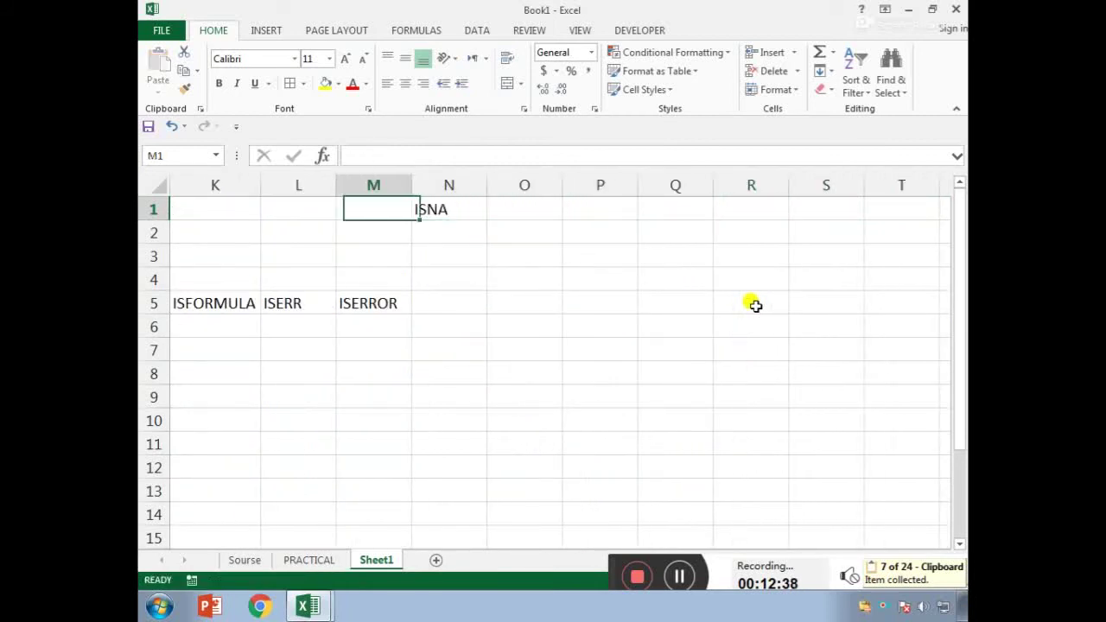
pyautogui.press('Down')
pyautogui.press('Down')
pyautogui.press('Left')
pyautogui.press('Left')
pyautogui.press('Down')
pyautogui.press('Down')
pyautogui.press('Right')
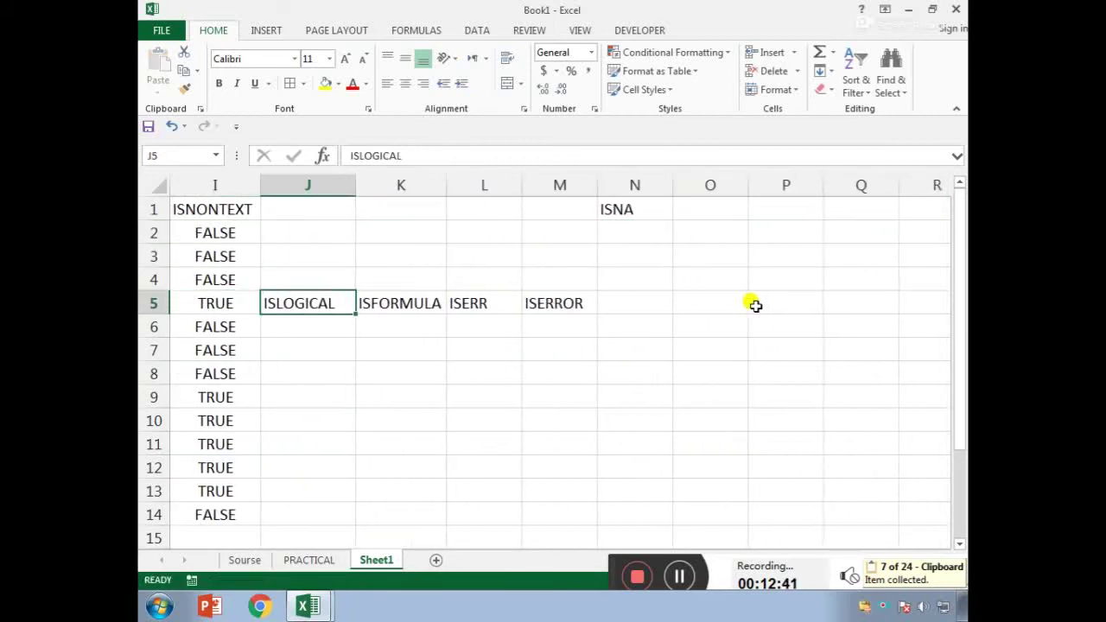
pyautogui.hotkey('shift', 'Right')
pyautogui.hotkey('shift', 'Right')
pyautogui.hotkey('shift', 'Right')
pyautogui.hotkey('ctrl', 'c')
pyautogui.press('Right')
pyautogui.press('Right')
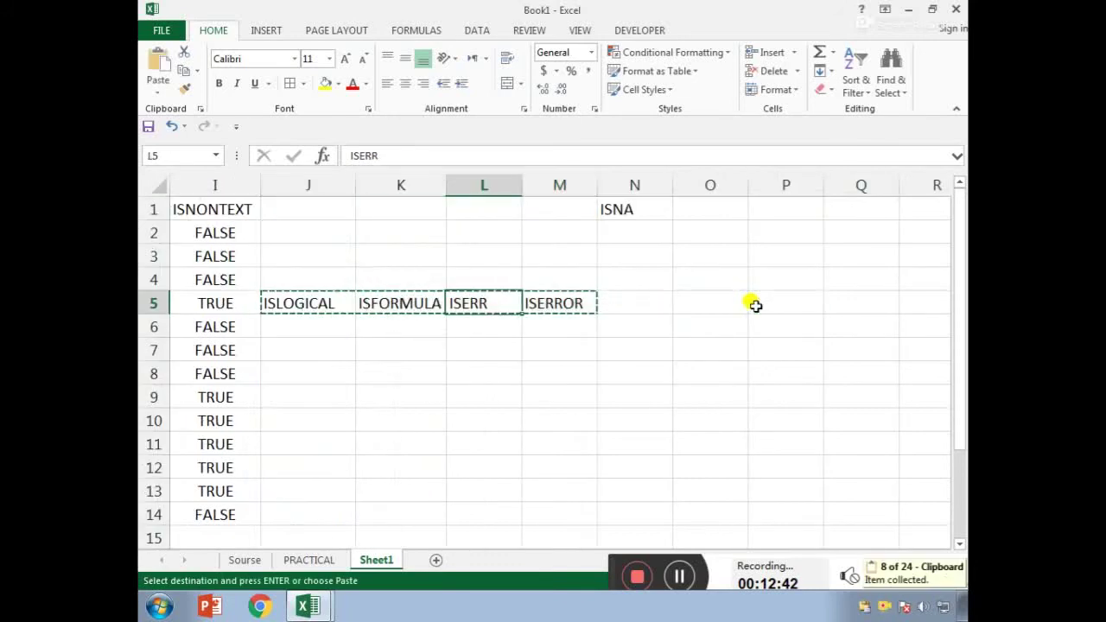
pyautogui.press('Up')
pyautogui.press('Up')
pyautogui.press('Up')
pyautogui.press('Up')
pyautogui.press('Right')
pyautogui.press('Right')
pyautogui.press('Right')
pyautogui.press('Return')
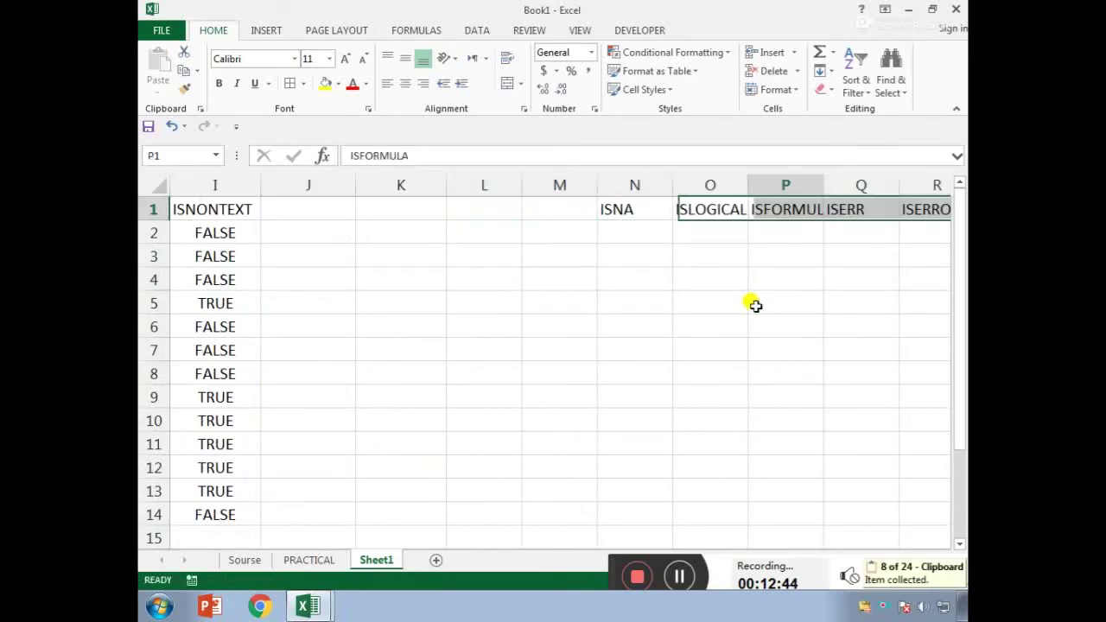
# Step: AutoFit the column widths for the headings in N1:R1
pyautogui.press('Right')
pyautogui.press('Right')
pyautogui.press('Right')
pyautogui.press('Left')
pyautogui.hotkey('shift', 'Left')
pyautogui.hotkey('shift', 'Left')
pyautogui.hotkey('shift', 'Left')
pyautogui.hotkey('shift', 'Left')
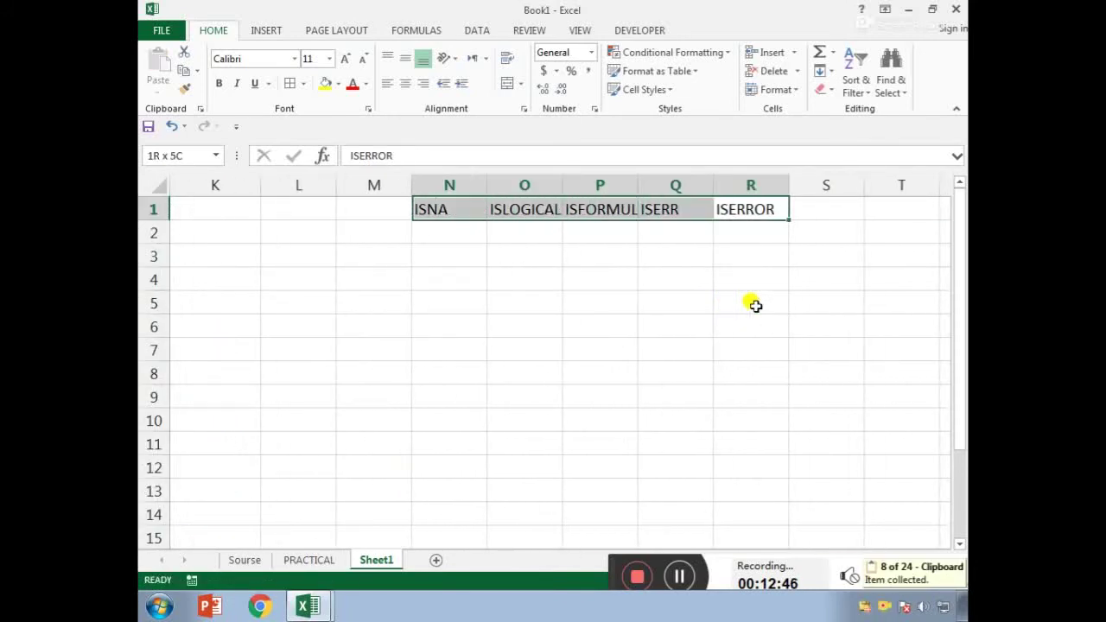
pyautogui.hotkey('alt', 'h')
pyautogui.press('o')
pyautogui.press('i')
# Step: Copy the Data heading and its first three entries from A1:A4 to M1:M4
pyautogui.press('Left')
pyautogui.press('Left')
pyautogui.press('Left')
pyautogui.press('Left')
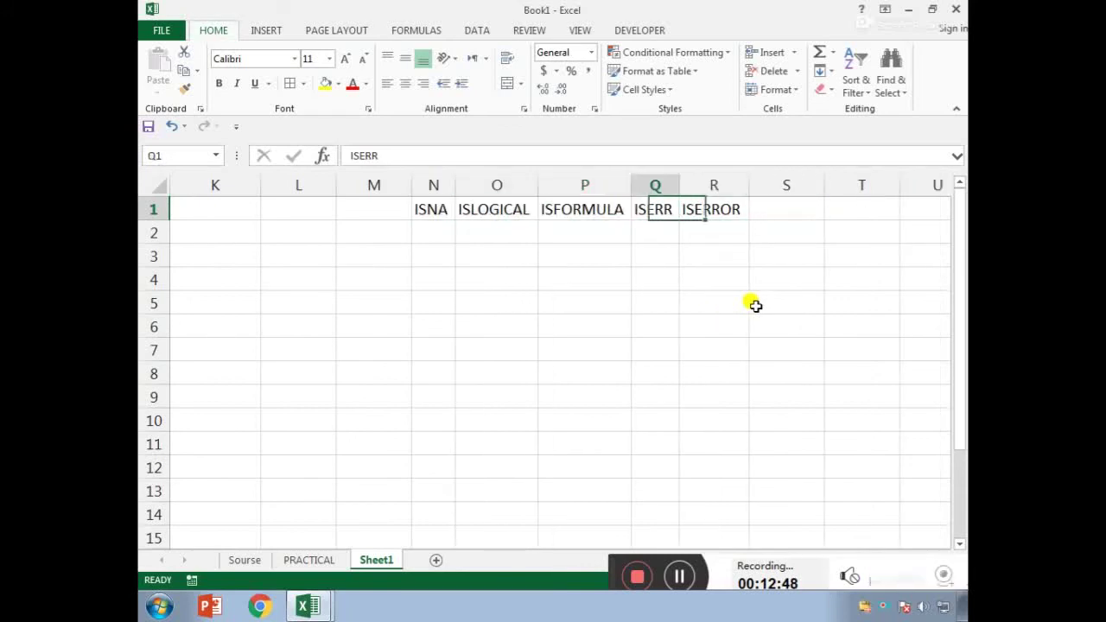
pyautogui.press('Left')
pyautogui.press('Left')
pyautogui.press('Left')
pyautogui.press('Left')
pyautogui.press('Left')
pyautogui.press('Left')
pyautogui.press('Left')
pyautogui.press('Left')
pyautogui.press('Left')
pyautogui.press('Left')
pyautogui.press('Left')
pyautogui.press('Left')
pyautogui.press('Left')
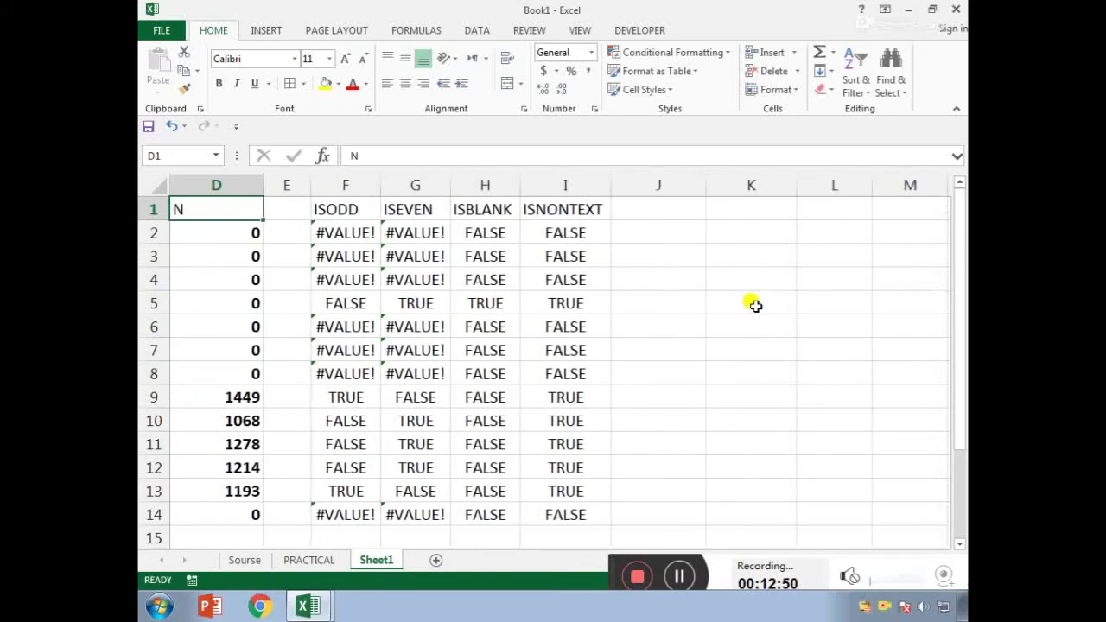
pyautogui.hotkey('shift', 'Down')
pyautogui.hotkey('shift', 'Down')
pyautogui.hotkey('shift', 'Down')
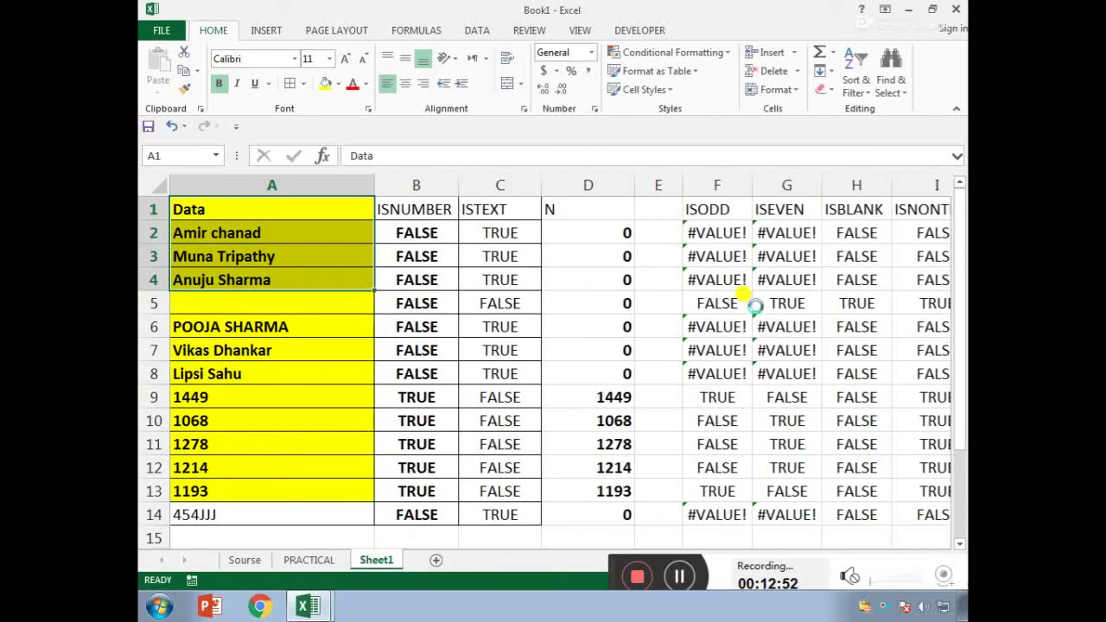
pyautogui.hotkey('ctrl', 'c')
pyautogui.press('Right')
pyautogui.press('Right')
pyautogui.press('Right')
pyautogui.press('Right')
pyautogui.press('Right')
pyautogui.press('Right')
pyautogui.press('Right')
pyautogui.press('Right')
pyautogui.press('Right')
pyautogui.press('Right')
pyautogui.press('Right')
pyautogui.press('Right')
pyautogui.press('Right')
pyautogui.press('Right')
pyautogui.press('Right')
pyautogui.press('Left')
pyautogui.press('Left')
pyautogui.press('Left')
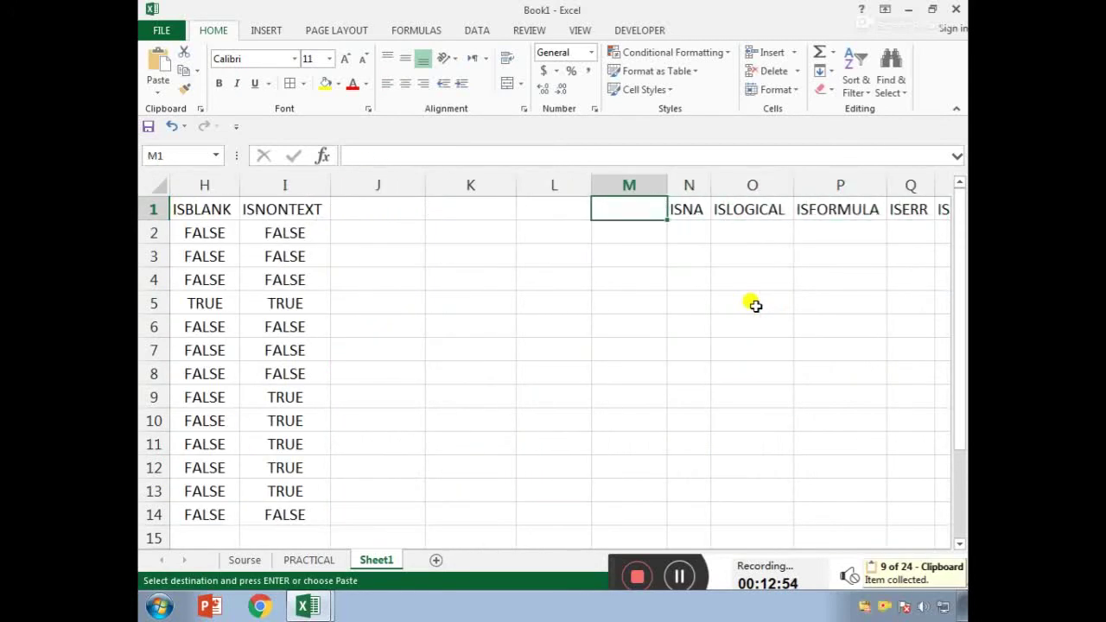
pyautogui.hotkey('ctrl', 'v')
# Step: AutoFit the width of column M to the pasted entries
pyautogui.hotkey('alt', 'h')
pyautogui.press('o')
pyautogui.press('i')
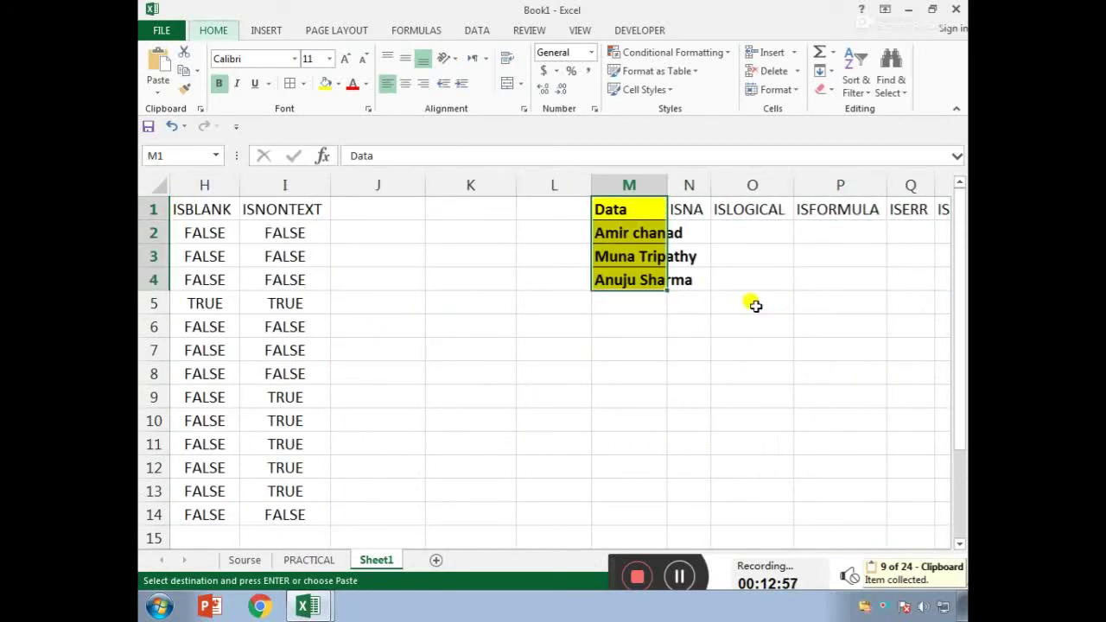
# Step: Apply all borders to the new table in M1:R4
pyautogui.press('Right')
pyautogui.press('Right')
pyautogui.press('Right')
pyautogui.press('Right')
pyautogui.press('Right')
pyautogui.press('Right')
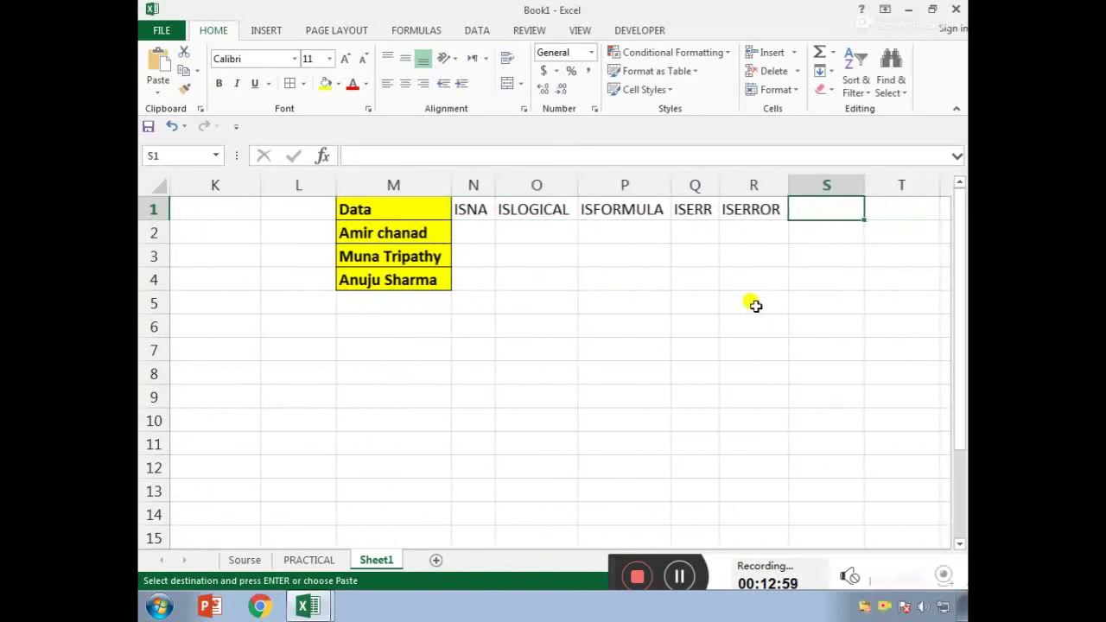
pyautogui.press('Left')
pyautogui.press('Left')
pyautogui.press('Left')
pyautogui.press('Left')
pyautogui.press('Left')
pyautogui.press('Left')
pyautogui.hotkey('shift', 'Right')
pyautogui.hotkey('shift', 'Right')
pyautogui.hotkey('shift', 'Right')
pyautogui.hotkey('shift', 'Right')
pyautogui.hotkey('shift', 'Down')
pyautogui.hotkey('shift', 'Down')
pyautogui.hotkey('shift', 'Down')
pyautogui.hotkey('shift', 'Right')
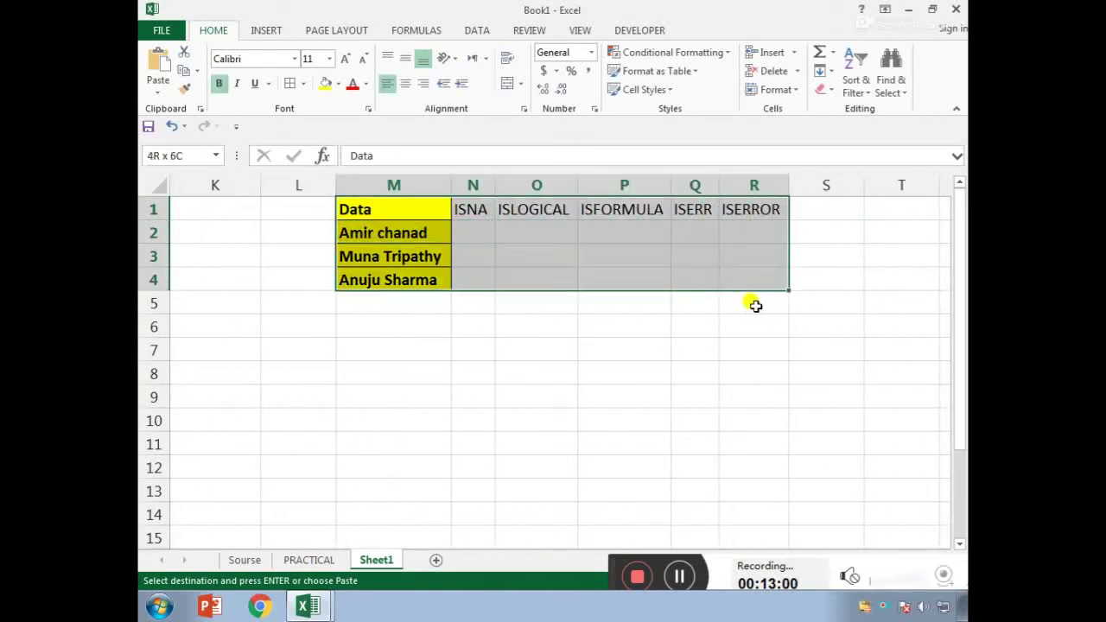
pyautogui.hotkey('alt', 'h')
pyautogui.press('b')
pyautogui.press('a')
# Step: Begin a VLOOKUP formula in cell M5 with M2 as the lookup value
pyautogui.press('Down')
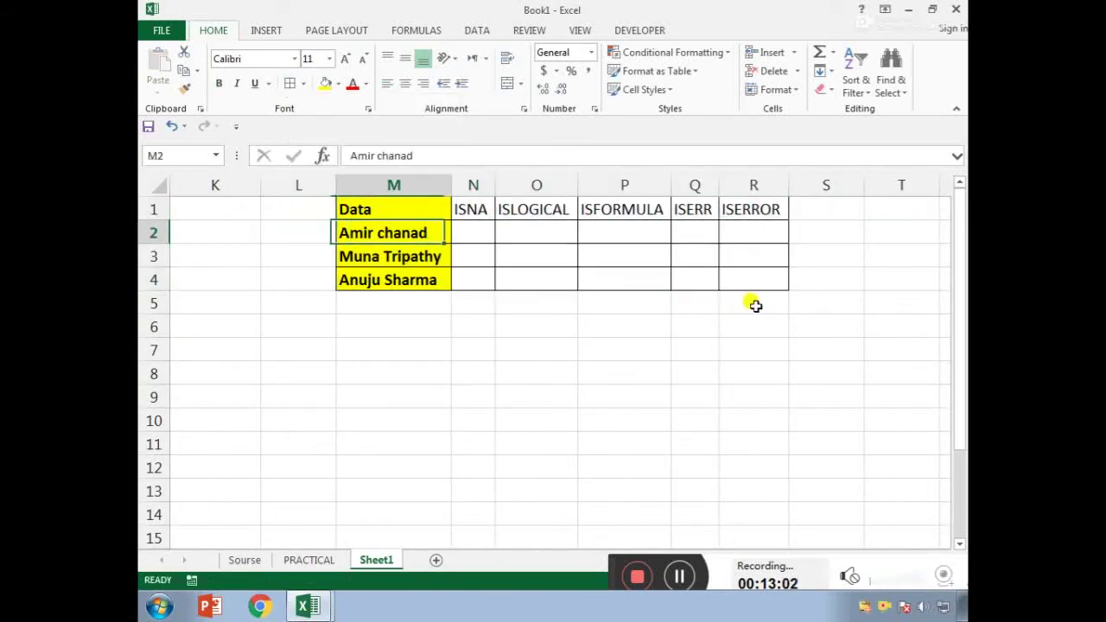
pyautogui.press('Down')
pyautogui.press('Right')
pyautogui.press('Down')
pyautogui.press('Down')
pyautogui.press('Left')
pyautogui.write('=CL')
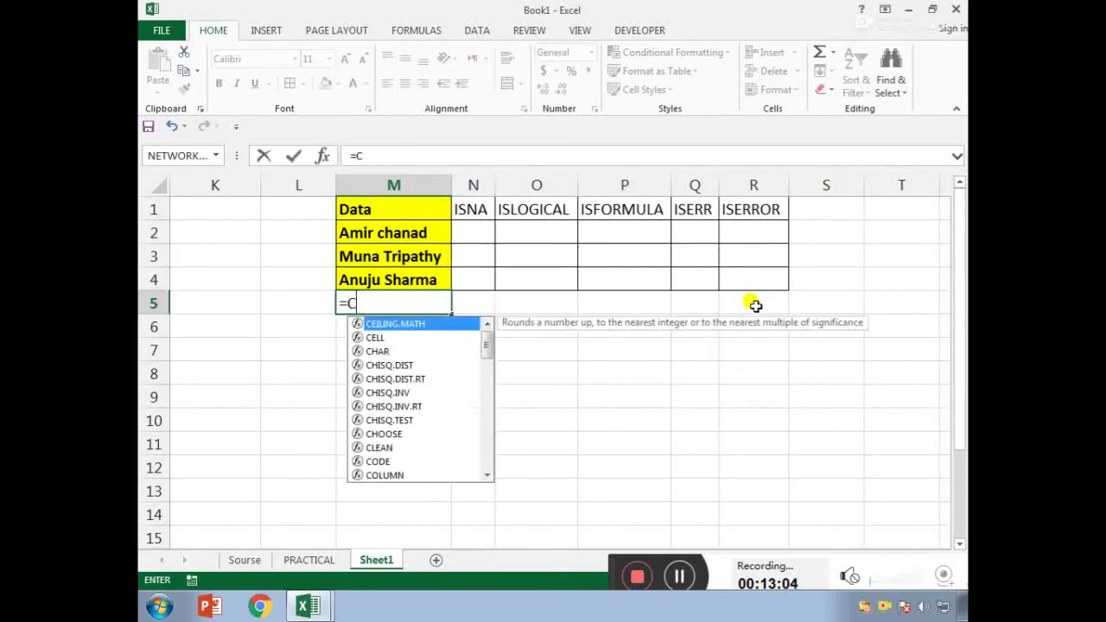
pyautogui.press('BackSpace')
pyautogui.press('BackSpace')
pyautogui.write('VLOOKUP(')
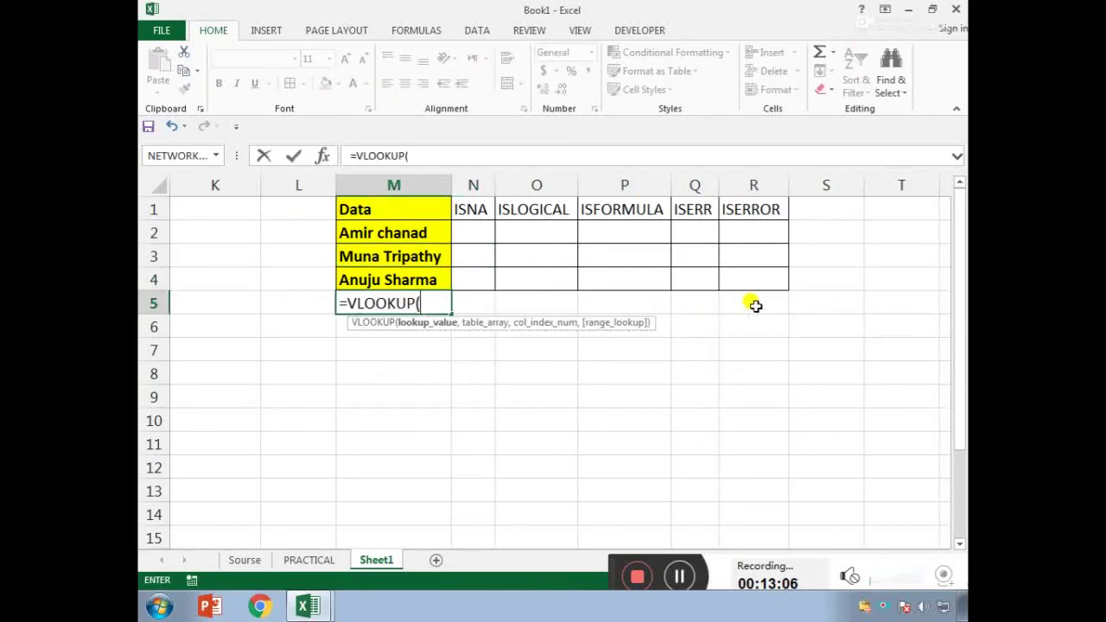
pyautogui.press('Up')
pyautogui.press('Up')
pyautogui.press('Up')
pyautogui.press('Up')
pyautogui.press('Down')
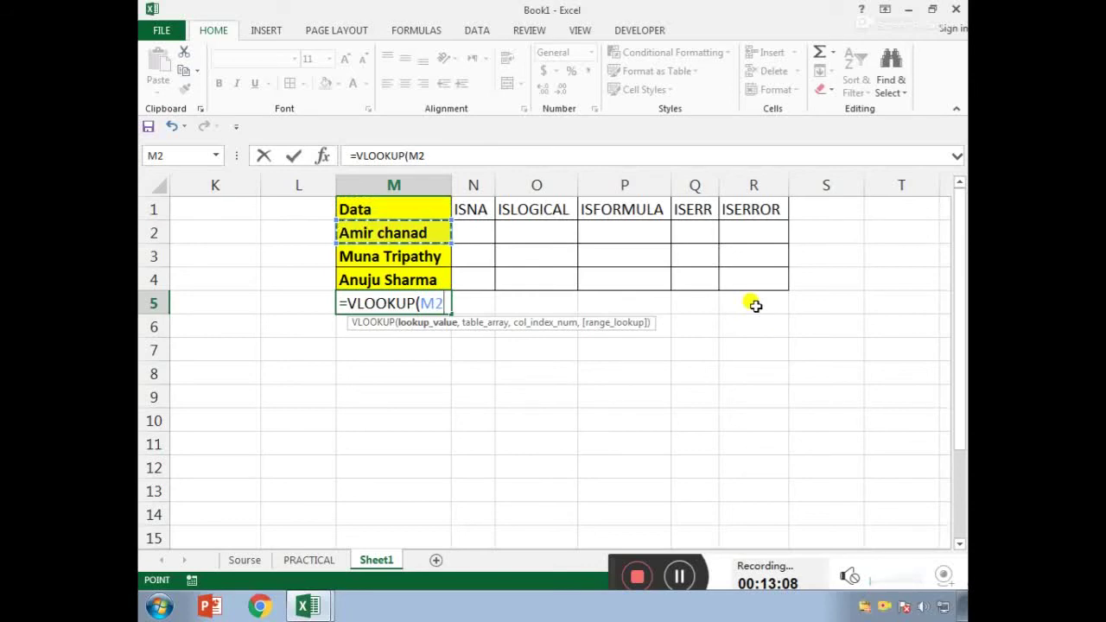
# Step: Complete the M5 VLOOKUP with table array A:A, column index 1 and range lookup 0, giving =VLOOKUP(M2,A:A,1,0)
pyautogui.write(',')
pyautogui.press('Left')
pyautogui.press('Left')
pyautogui.press('Left')
pyautogui.press('Left')
pyautogui.press('Left')
pyautogui.press('Left')
pyautogui.press('Left')
pyautogui.press('Left')
pyautogui.press('Left')
pyautogui.press('Left')
pyautogui.press('Left')
pyautogui.press('Left')
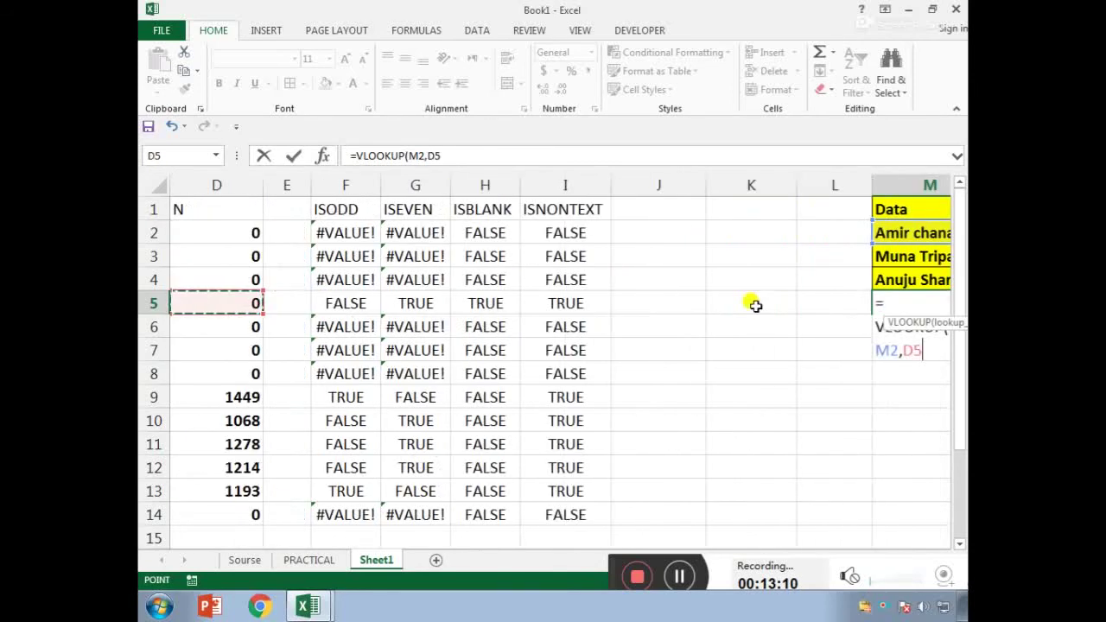
pyautogui.hotkey('ctrl', 'space')
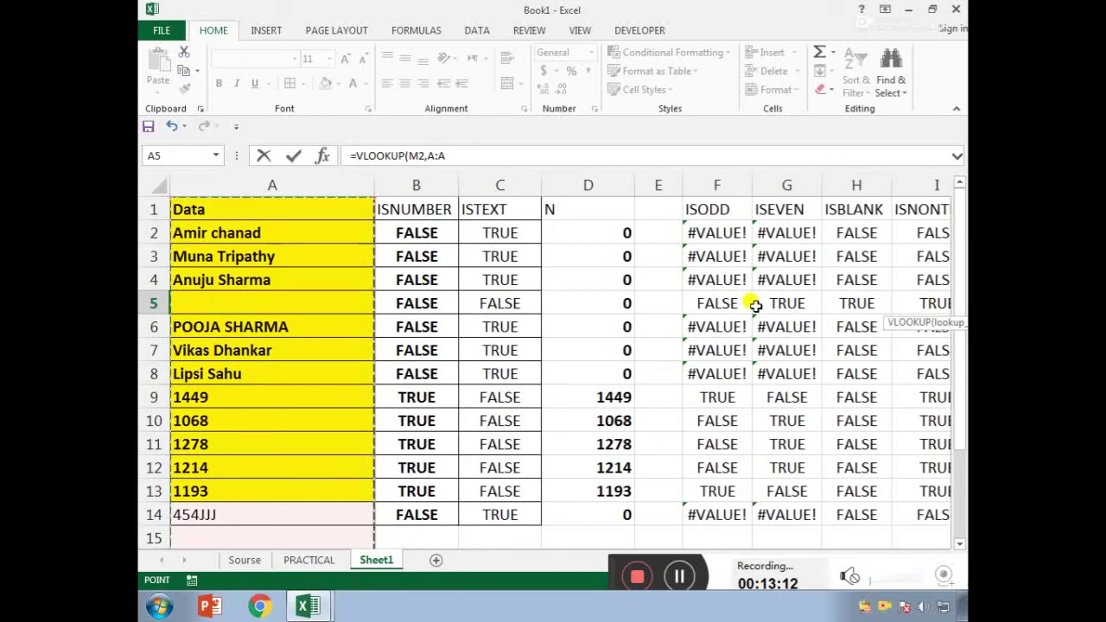
pyautogui.write(',,')
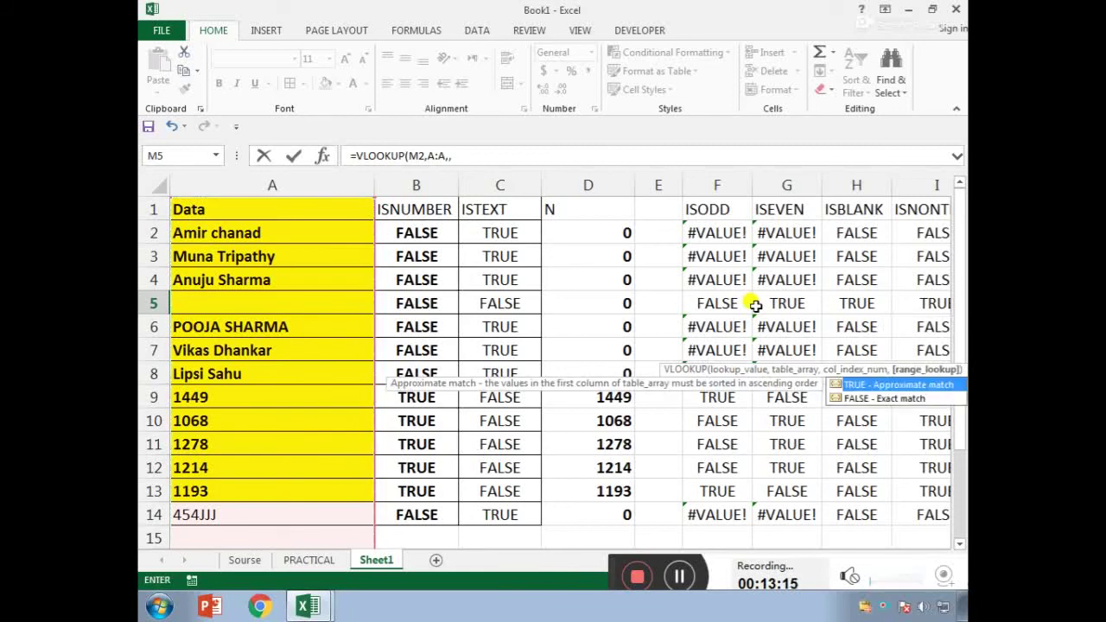
pyautogui.press('BackSpace')
pyautogui.write('1,0')
pyautogui.press('Return')
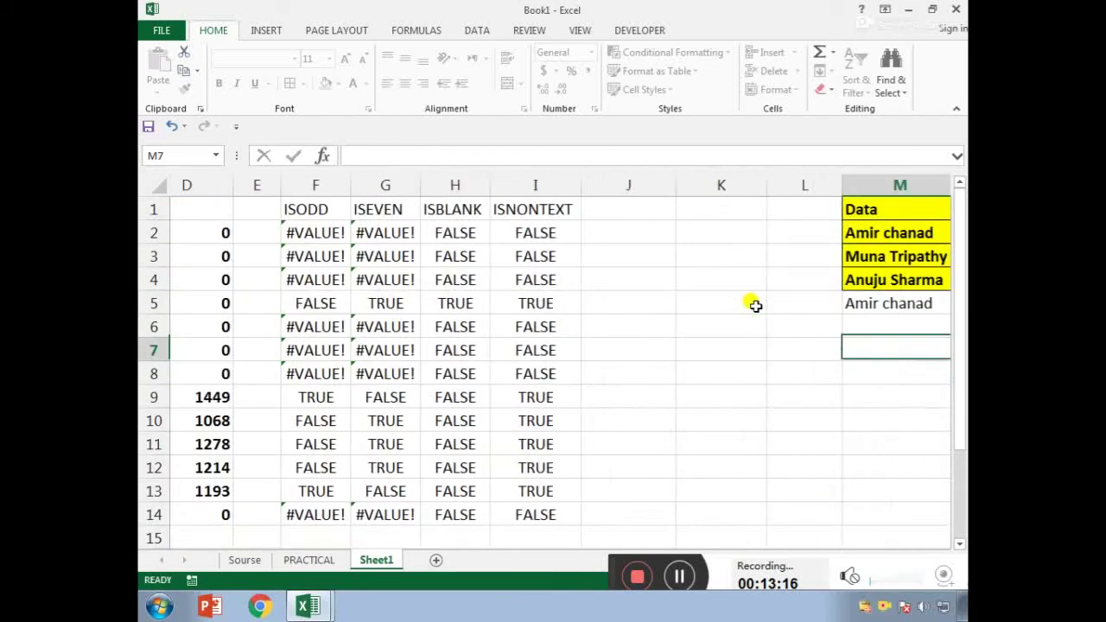
# Step: Inspect the VLOOKUP formula in cell M5
pyautogui.press('Up')
pyautogui.press('Right')
pyautogui.press('Left')
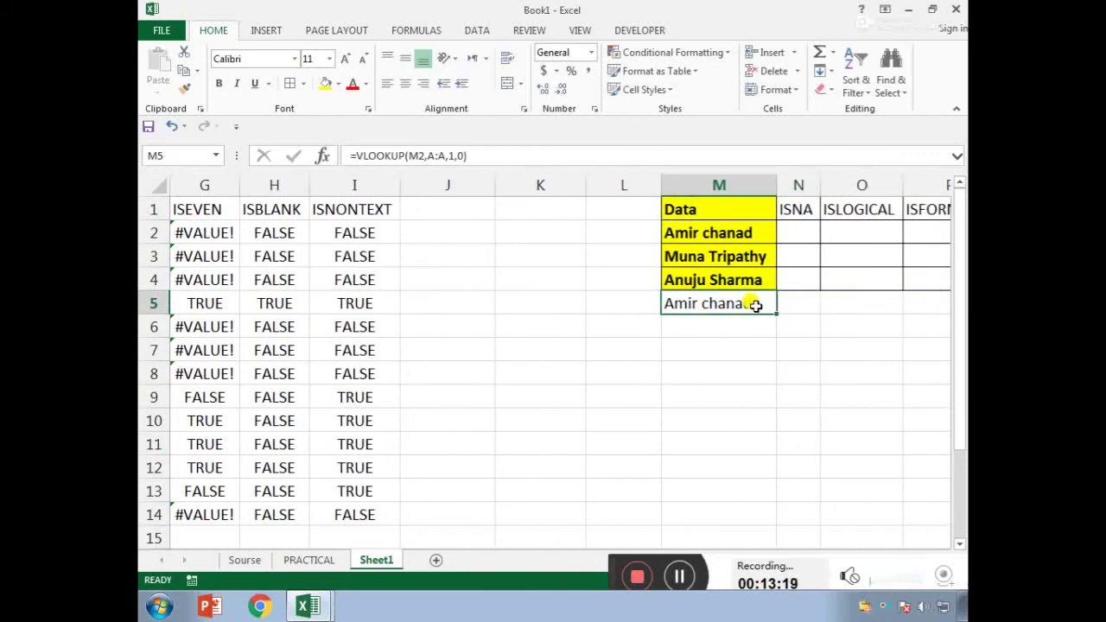
# Step: Clear the contents of cell A2 in the Data column
pyautogui.press('Up')
pyautogui.press('Up')
pyautogui.press('Up')
pyautogui.press('Left')
pyautogui.press('Left')
pyautogui.press('Left')
pyautogui.press('Left')
pyautogui.press('Left')
pyautogui.press('Left')
pyautogui.press('Left')
pyautogui.press('Left')
pyautogui.press('Left')
pyautogui.press('Left')
pyautogui.press('Left')
pyautogui.press('Left')
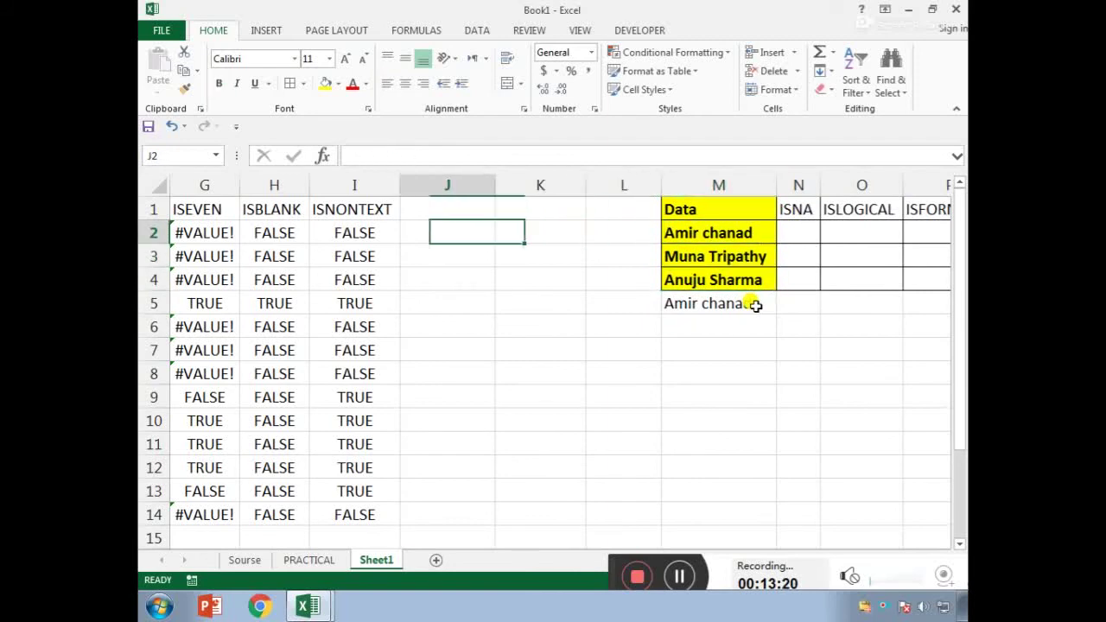
pyautogui.press('Delete')
# Step: Return to cell M5 and check how the VLOOKUP responds to the cleared source cell
pyautogui.press('Right')
pyautogui.press('Right')
pyautogui.press('Right')
pyautogui.press('Right')
pyautogui.press('Right')
pyautogui.press('Right')
pyautogui.press('Right')
pyautogui.press('Right')
pyautogui.press('Right')
pyautogui.press('Right')
pyautogui.press('Right')
pyautogui.press('Right')
pyautogui.press('Right')
pyautogui.press('Right')
pyautogui.press('Right')
pyautogui.press('Right')
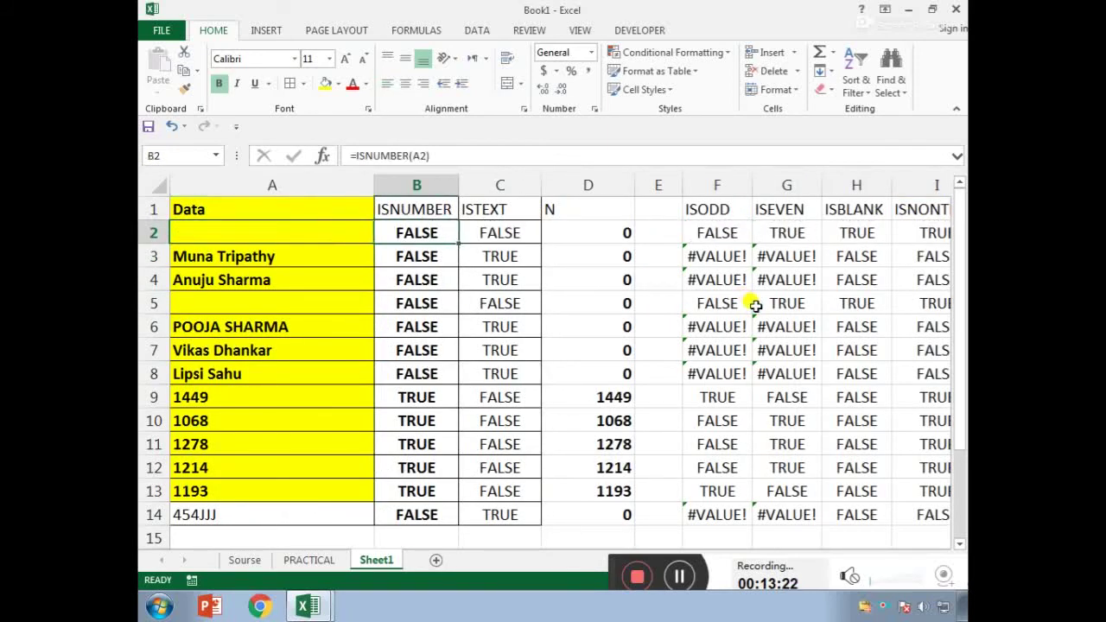
pyautogui.press('Down')
pyautogui.press('Left')
pyautogui.press('Left')
pyautogui.press('Left')
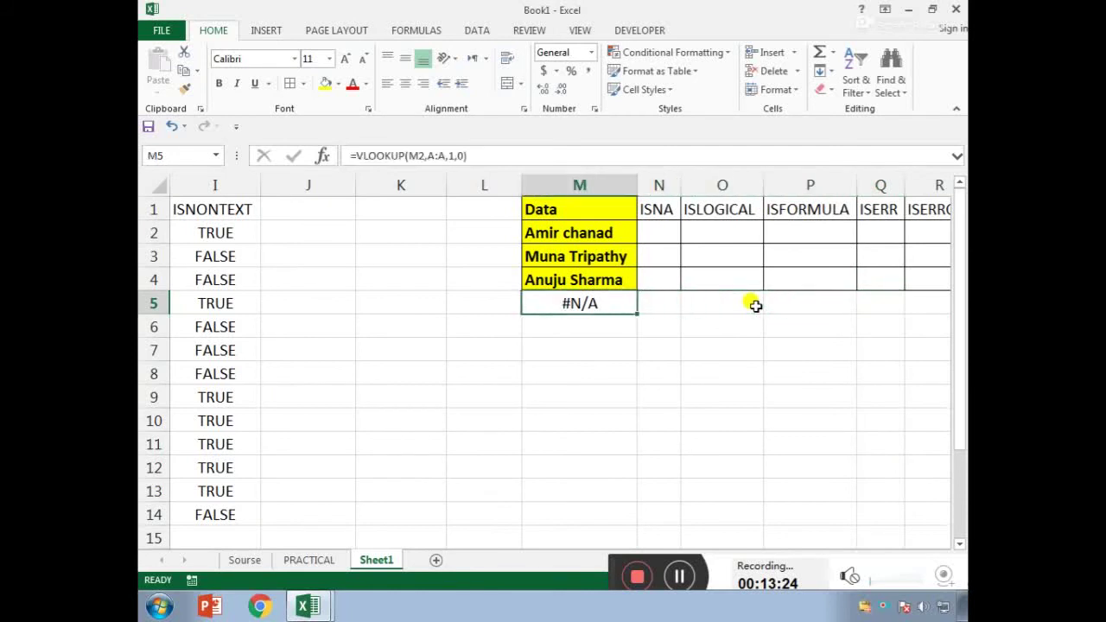
# Step: Apply all borders to the range M1:R5
pyautogui.hotkey('shift', 'Up')
pyautogui.hotkey('shift', 'Up')
pyautogui.hotkey('shift', 'Up')
pyautogui.hotkey('shift', 'Up')
pyautogui.hotkey('shift', 'Right')
pyautogui.hotkey('shift', 'Right')
pyautogui.hotkey('shift', 'Right')
pyautogui.hotkey('shift', 'Right')
pyautogui.hotkey('shift', 'Right')
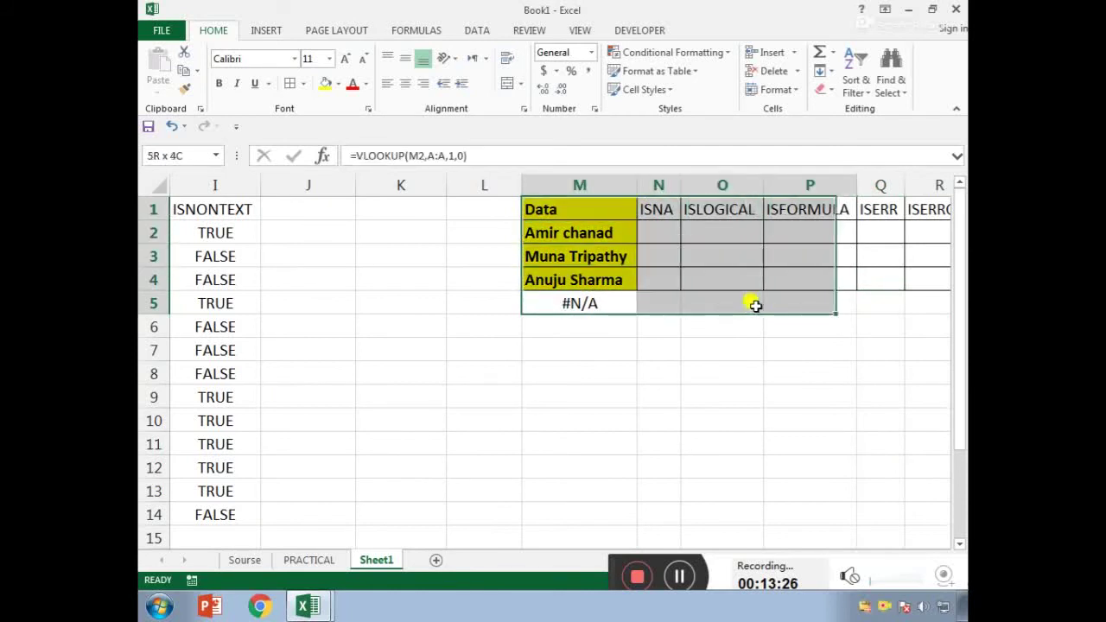
pyautogui.hotkey('alt', 'h')
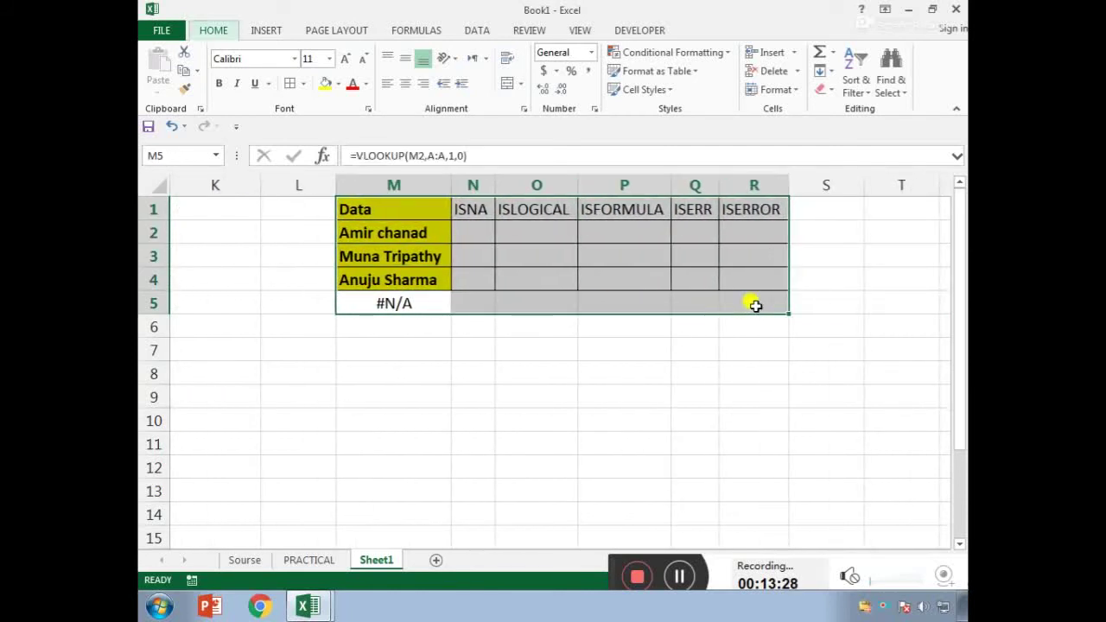
pyautogui.press('b')
pyautogui.press('a')
# Step: Enter the formula =ISNA(M2) in cell N2
pyautogui.press('Right')
pyautogui.press('Up')
pyautogui.press('Up')
pyautogui.press('Up')
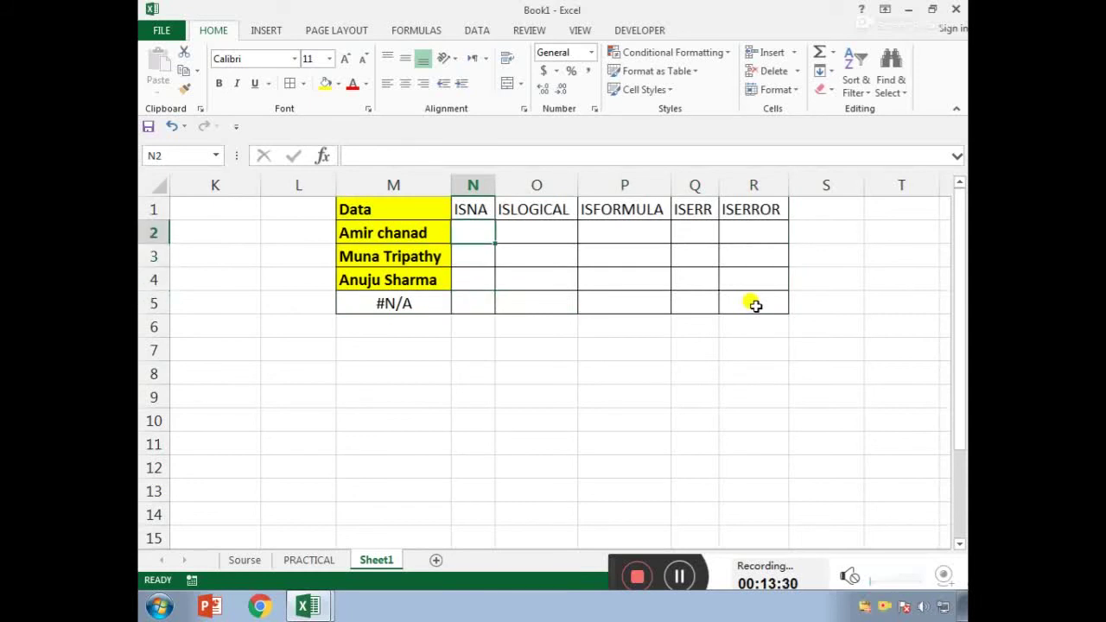
pyautogui.write('=I')
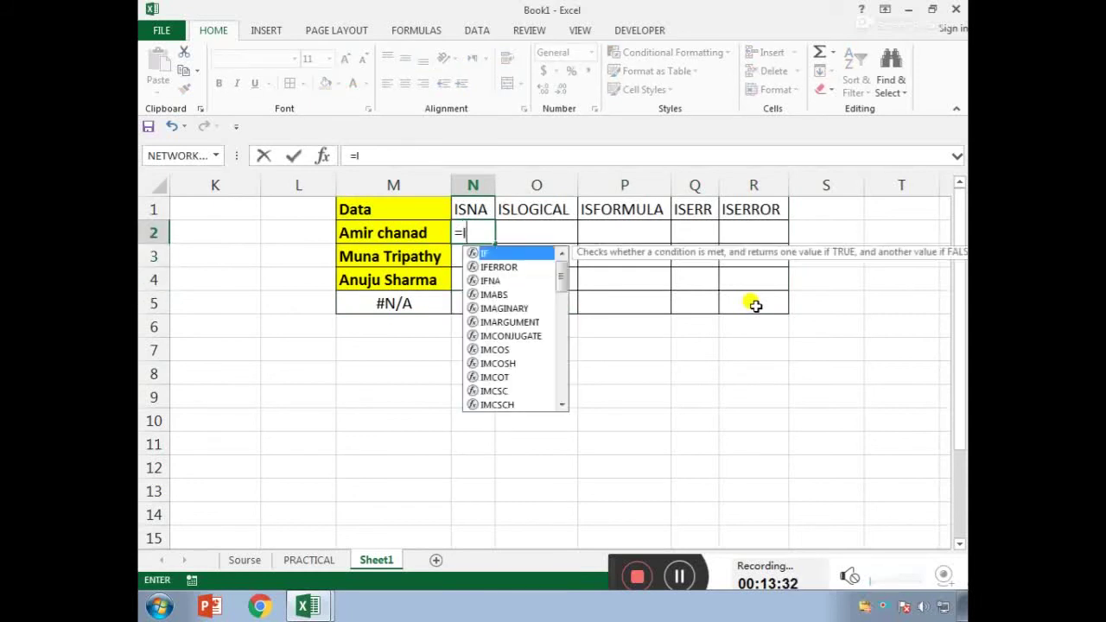
pyautogui.write('SNA(')
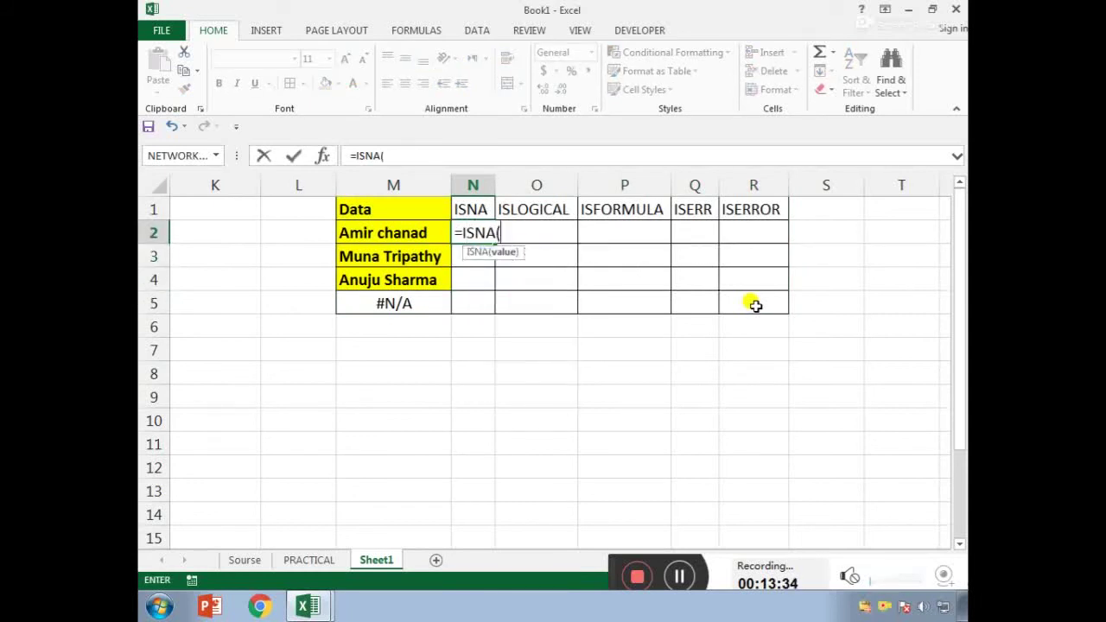
pyautogui.press('Left')
pyautogui.hotkey('ctrl', 'Return')
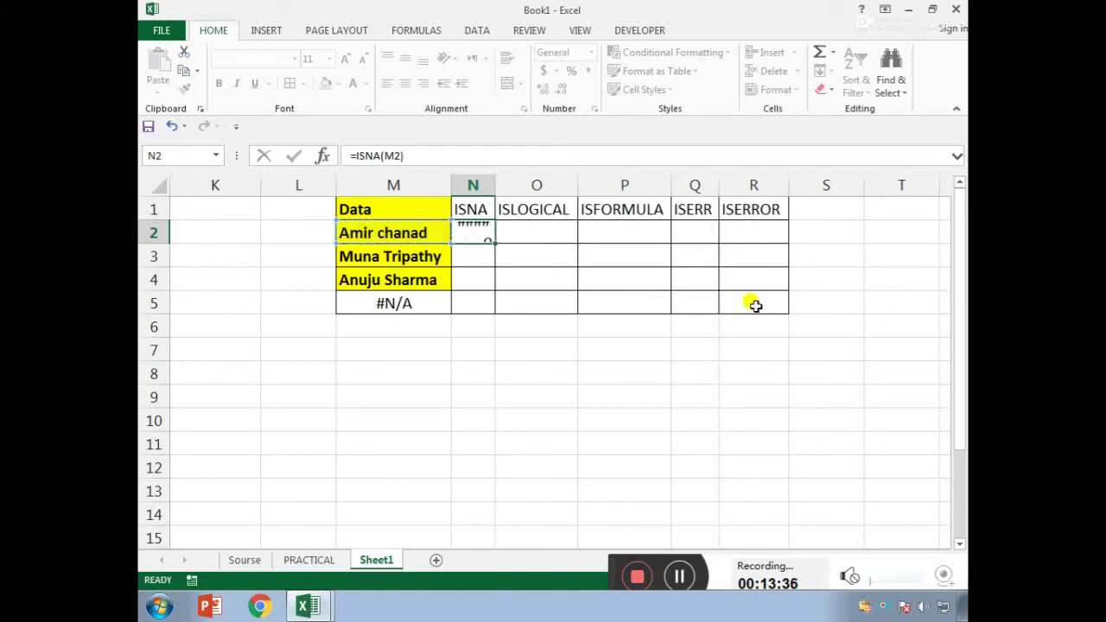
# Step: Fill the ISNA formula down through N5 and autofit the width of column N
pyautogui.hotkey('shift', 'Down')
pyautogui.hotkey('shift', 'Down')
pyautogui.hotkey('shift', 'Down')
pyautogui.hotkey('ctrl', 'd')
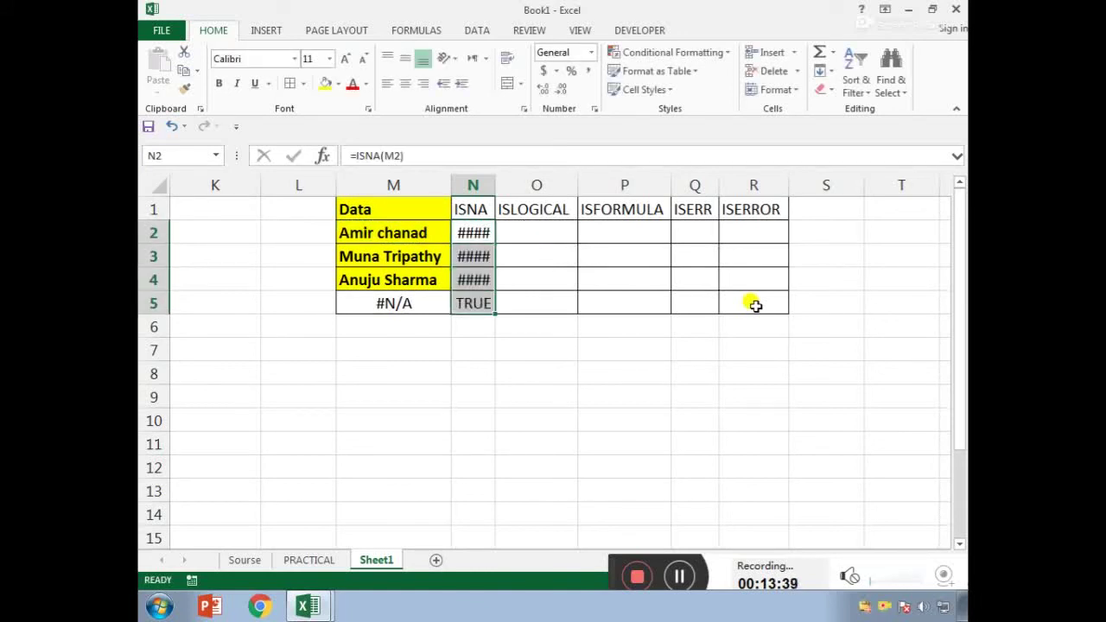
pyautogui.hotkey('alt', 'h')
pyautogui.press('o')
pyautogui.press('i')
# Step: Compare the ISNA result in N5 with the VLOOKUP cell M5
pyautogui.press('Right')
pyautogui.press('Left')
pyautogui.press('Down')
pyautogui.press('Down')
pyautogui.press('Down')
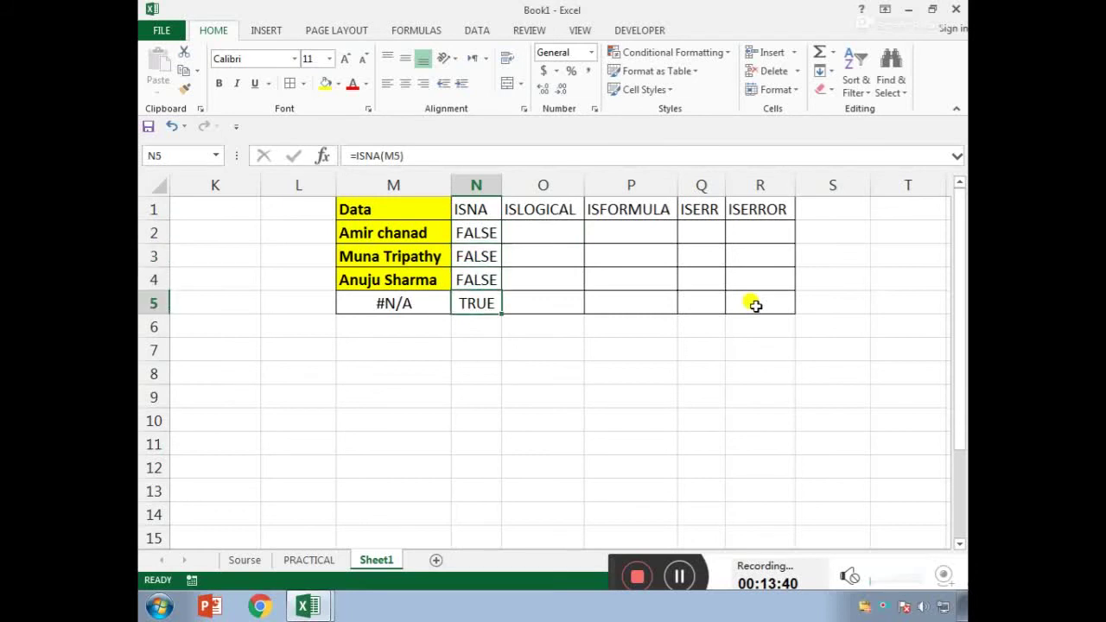
pyautogui.hotkey('shift', 'Left')
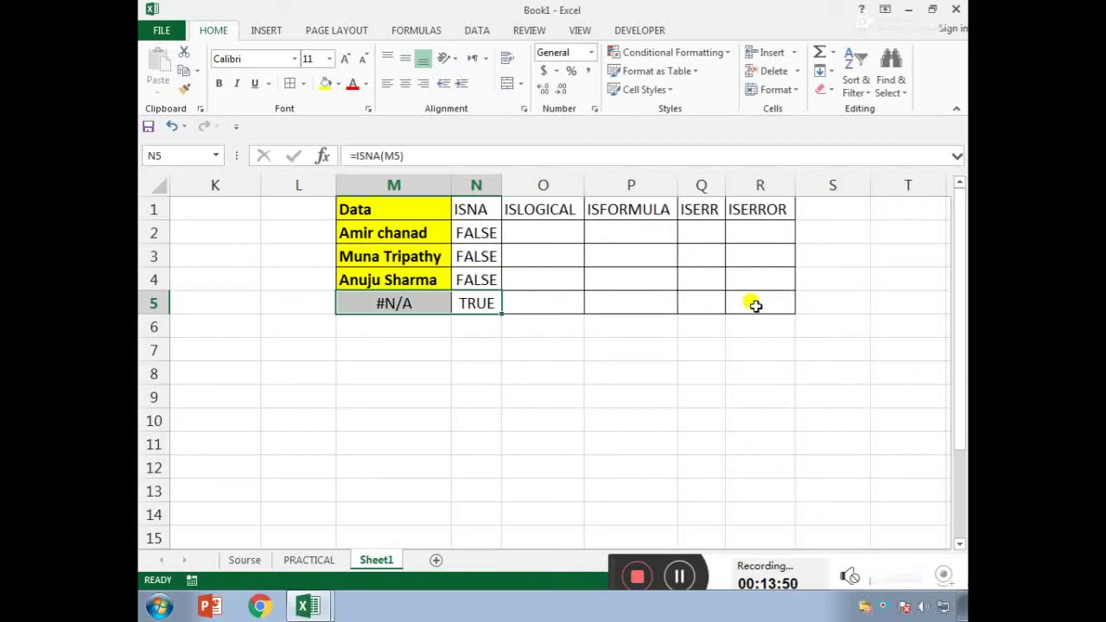
# Step: Enter the logical values TRUE in M6 and FALSE in M7
pyautogui.press('Down')
pyautogui.press('Left')
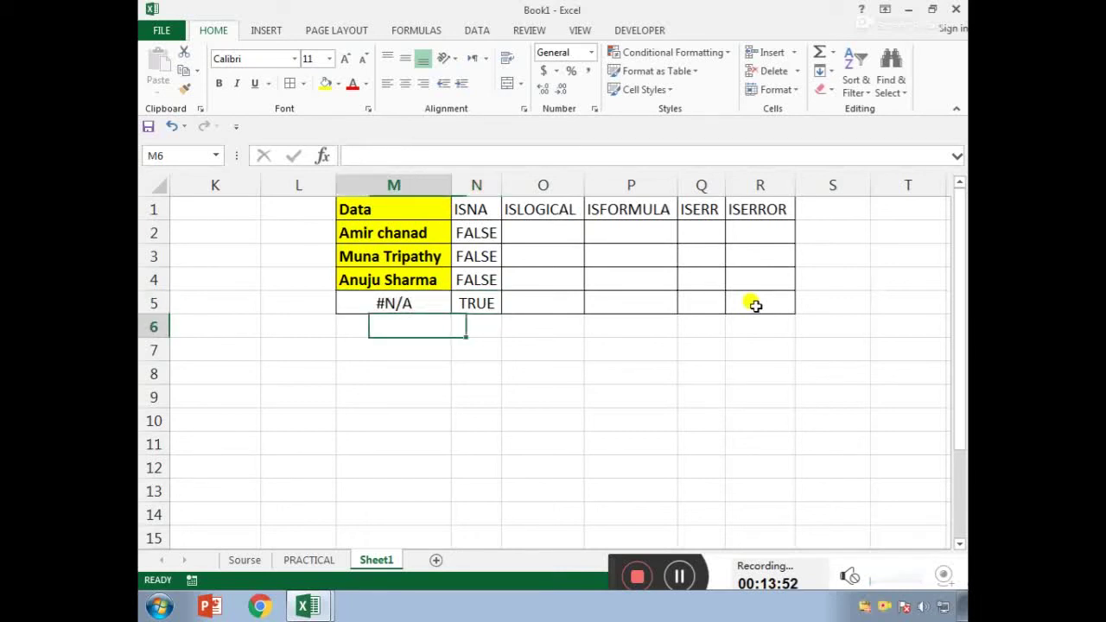
pyautogui.write('TRUE')
pyautogui.press('Return')
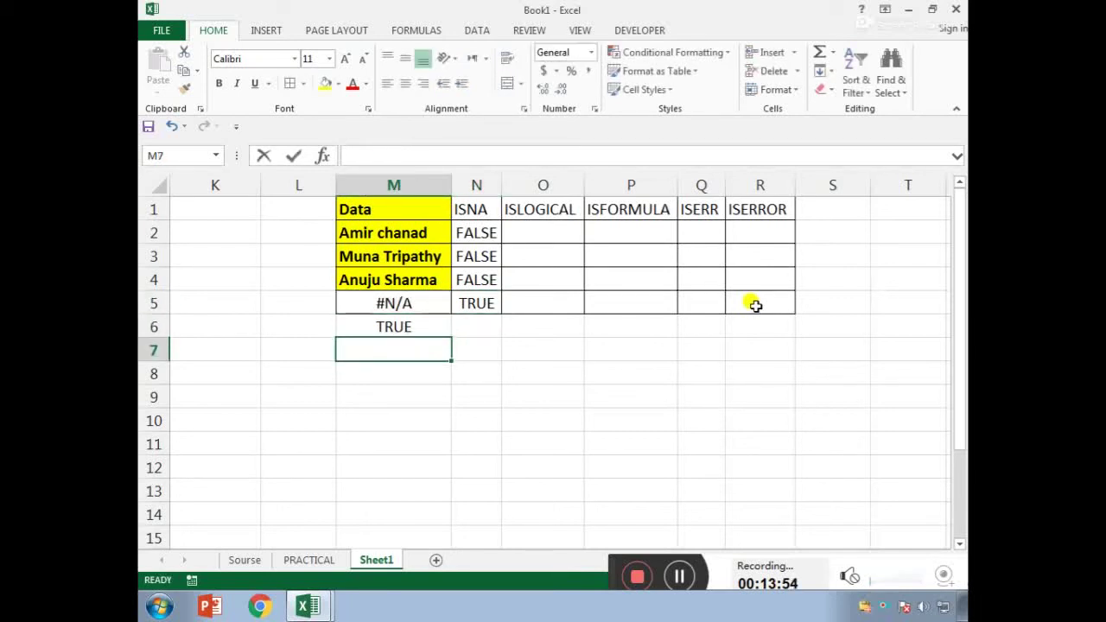
pyautogui.write('FALSE')
pyautogui.press('Return')
# Step: Enter the formula =ISLOGICAL(M2) in cell O2
pyautogui.press('Up')
pyautogui.press('Up')
pyautogui.press('Up')
pyautogui.press('Up')
pyautogui.press('Up')
pyautogui.press('Up')
pyautogui.press('Up')
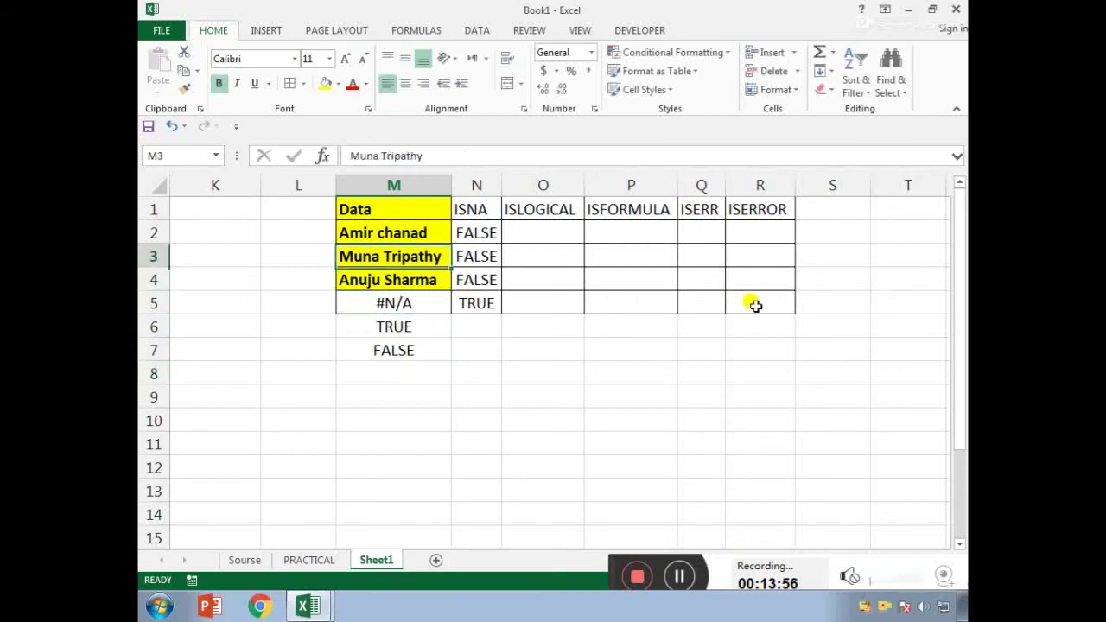
pyautogui.press('Right')
pyautogui.press('Down')
pyautogui.press('Right')
pyautogui.write('=')
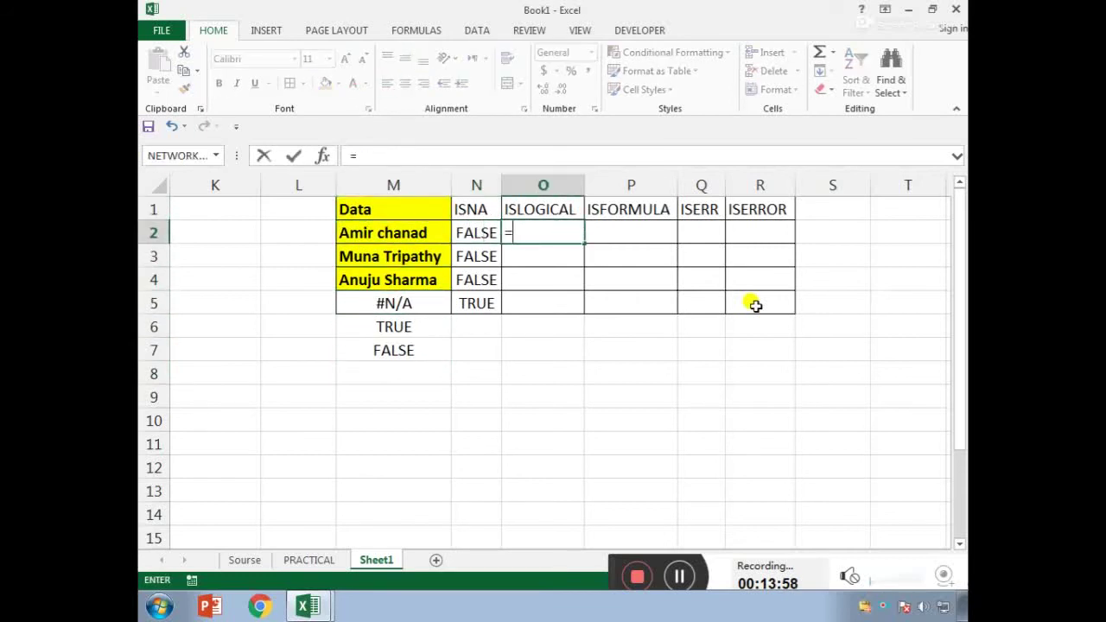
pyautogui.write('ISLO')
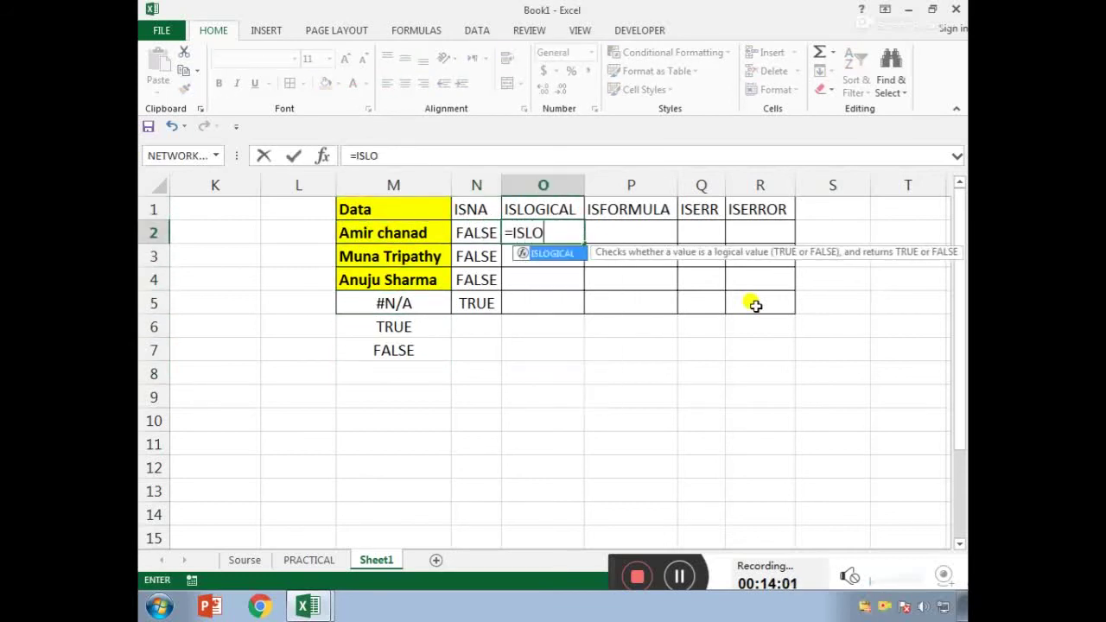
pyautogui.press('Tab')
pyautogui.press('Left')
pyautogui.press('Left')
pyautogui.hotkey('ctrl', 'Return')
# Step: Fill the ISLOGICAL formula down from O2 through O7
pyautogui.hotkey('shift', 'Down')
pyautogui.hotkey('shift', 'Down')
pyautogui.hotkey('shift', 'Down')
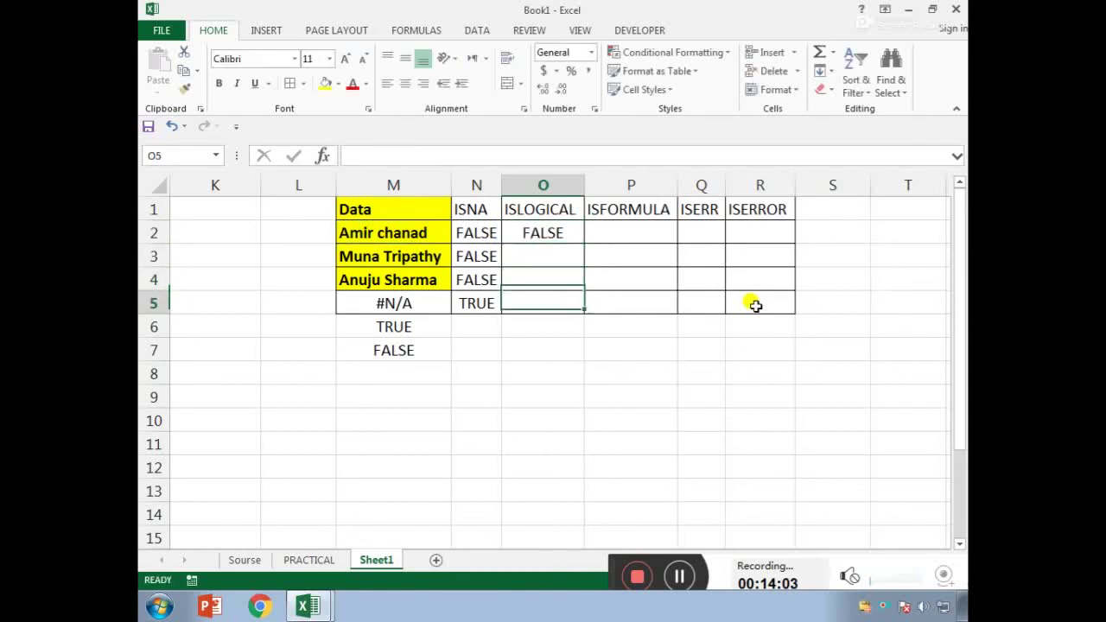
pyautogui.hotkey('shift', 'Up')
pyautogui.hotkey('shift', 'Up')
pyautogui.hotkey('shift', 'Up')
pyautogui.hotkey('shift', 'Down')
pyautogui.hotkey('shift', 'Down')
pyautogui.hotkey('shift', 'Down')
pyautogui.hotkey('shift', 'Down')
pyautogui.hotkey('shift', 'Down')
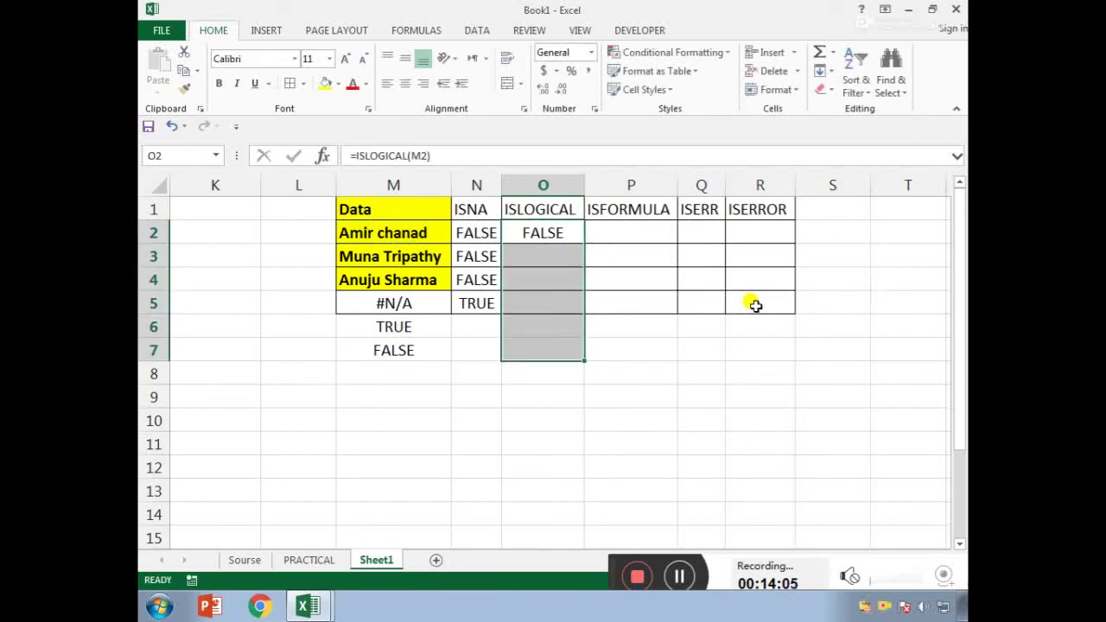
pyautogui.hotkey('ctrl', 'd')
pyautogui.hotkey('shift', 'Down')
pyautogui.hotkey('shift', 'Up')
# Step: Compare the data in M2:M7 with the ISLOGICAL results in column O
pyautogui.press('Left')
pyautogui.press('Left')
pyautogui.press('Left')
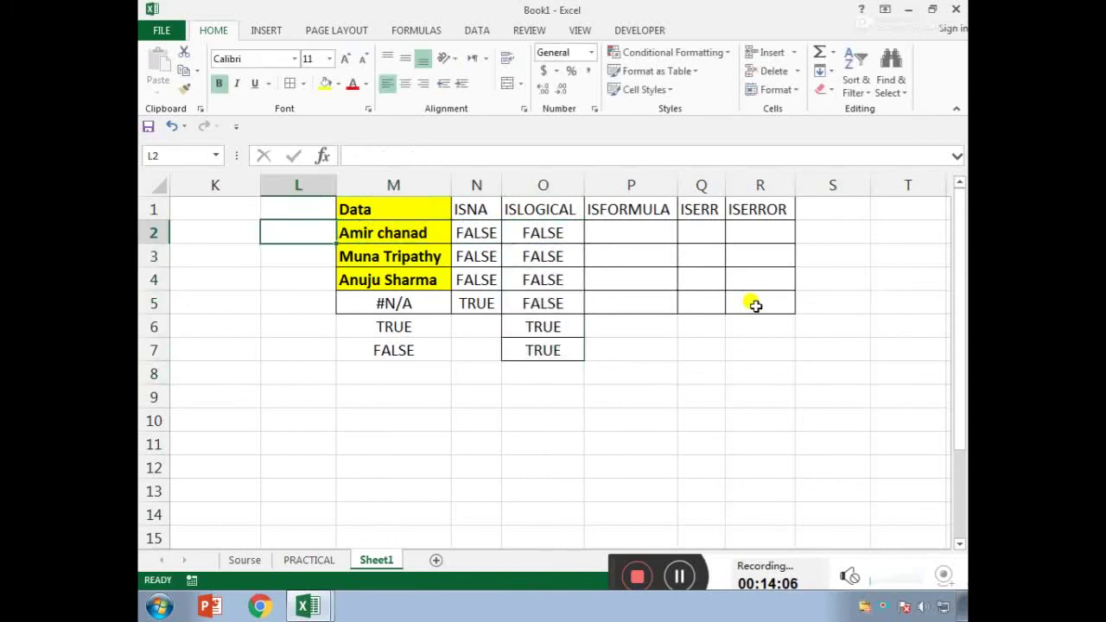
pyautogui.press('Right')
pyautogui.hotkey('shift', 'Down')
pyautogui.hotkey('shift', 'Down')
pyautogui.hotkey('shift', 'Right')
pyautogui.hotkey('shift', 'Down')
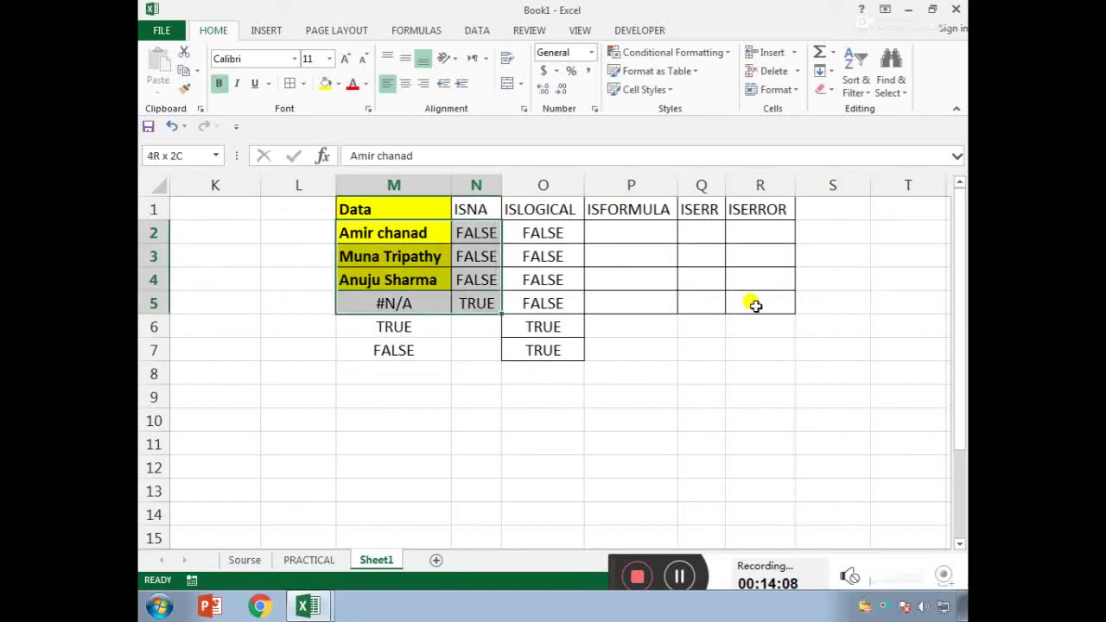
pyautogui.hotkey('shift', 'Right')
pyautogui.press('Down')
pyautogui.press('Down')
pyautogui.press('Down')
pyautogui.press('Down')
pyautogui.press('Down')
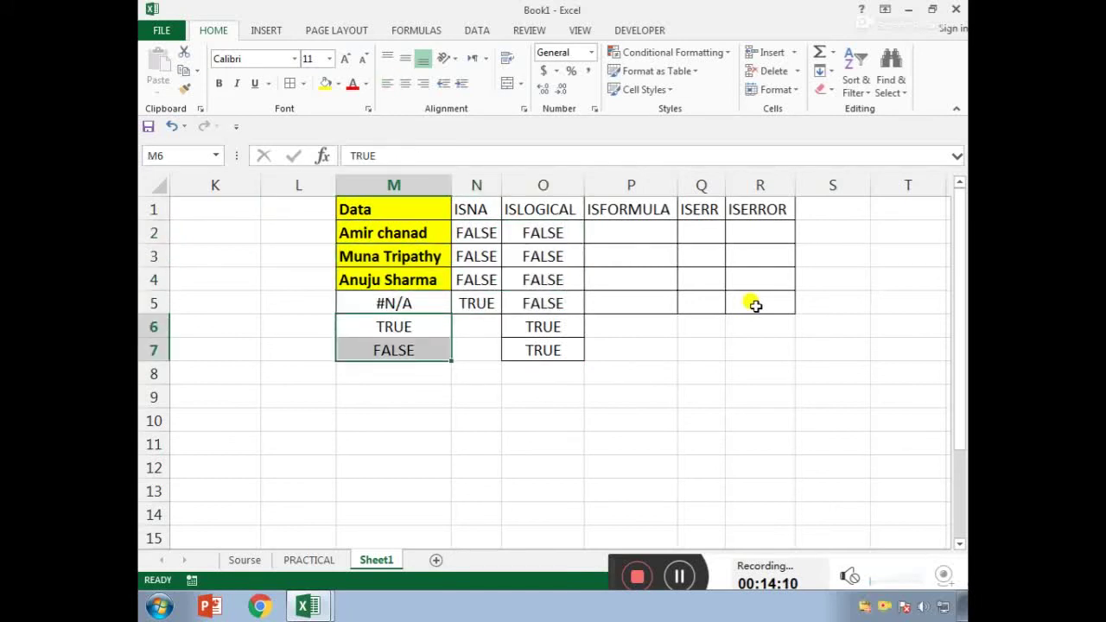
pyautogui.press('Up')
pyautogui.press('Right')
pyautogui.press('Right')
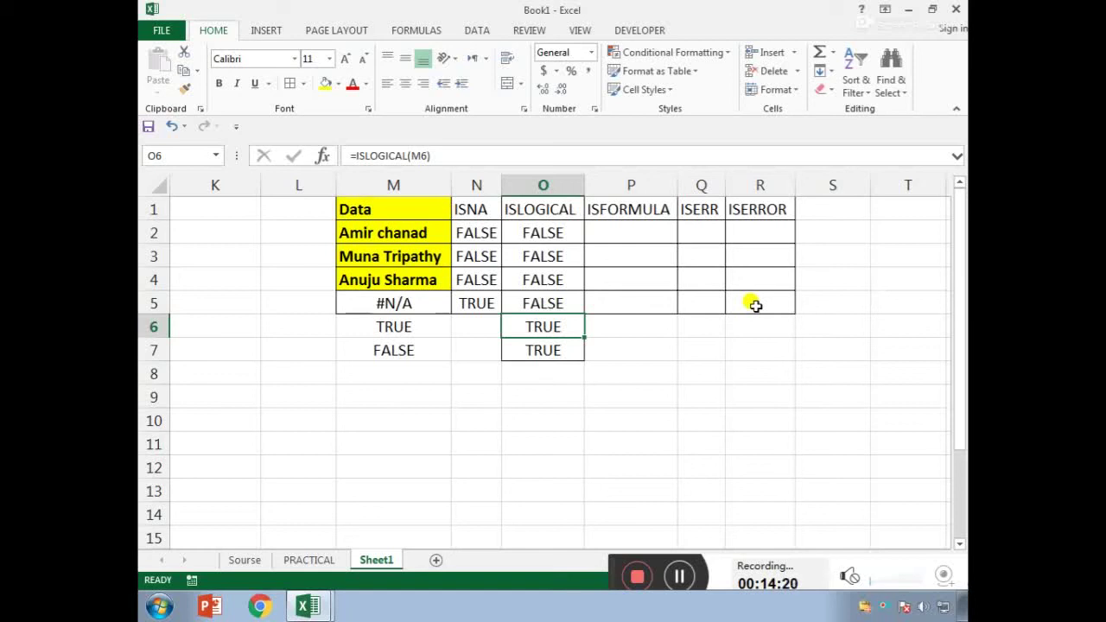
# Step: Enter the formula =T(A8) in cell M8, referencing the Data column
pyautogui.click(438, 367)
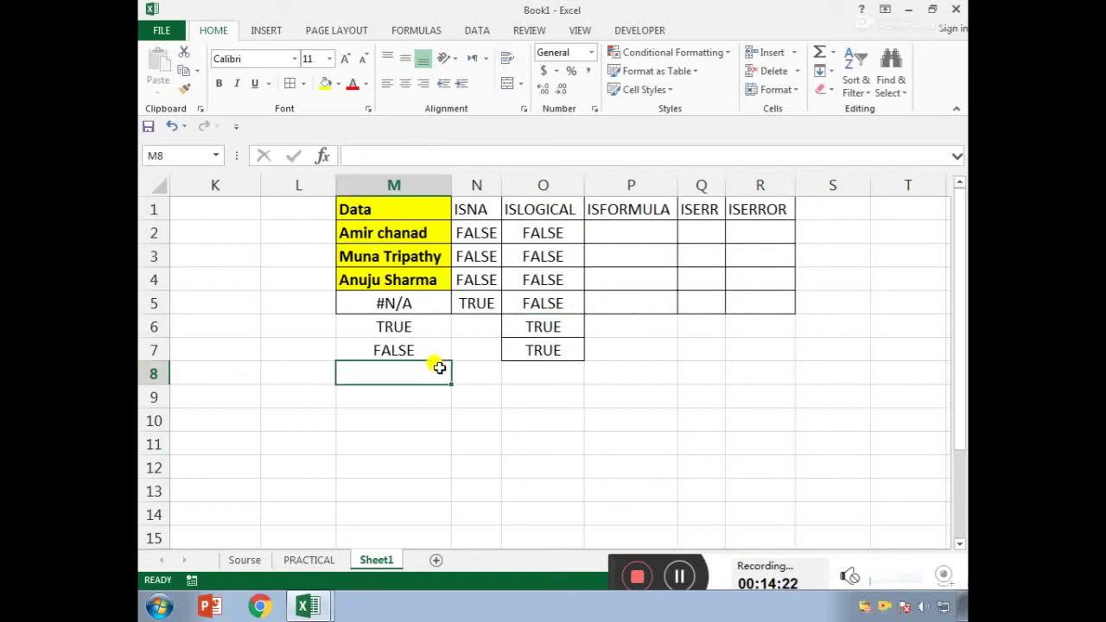
pyautogui.write('=T(')
pyautogui.press('Left')
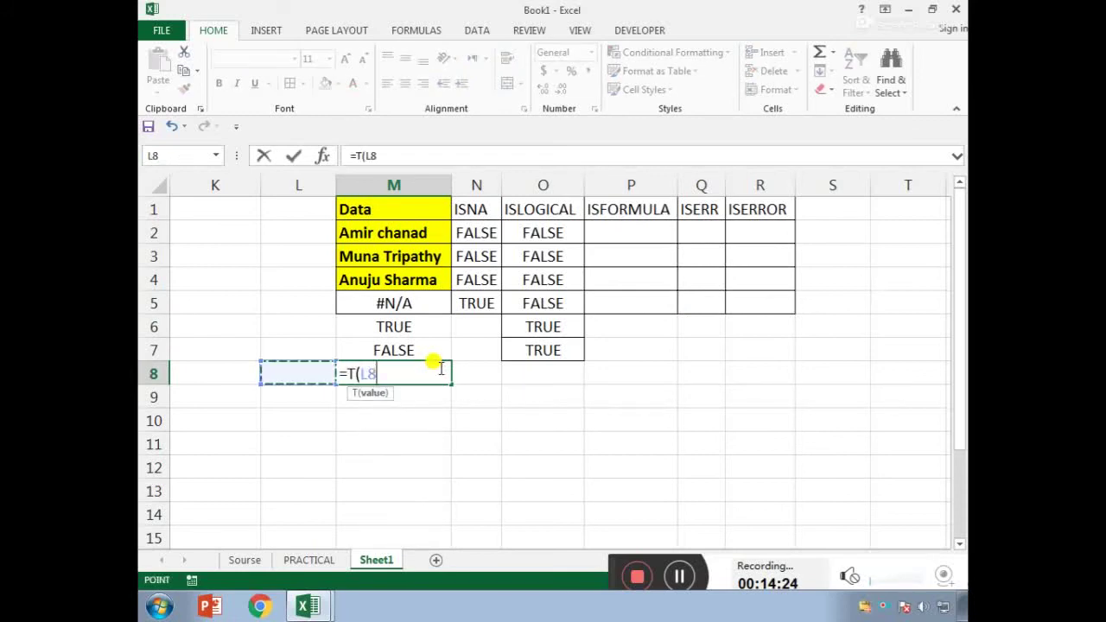
pyautogui.press('Left')
pyautogui.press('Left')
pyautogui.press('Left')
pyautogui.press('Left')
pyautogui.press('Left')
pyautogui.press('Left')
pyautogui.press('Left')
pyautogui.press('Left')
pyautogui.press('Left')
pyautogui.press('Left')
pyautogui.press('Left')
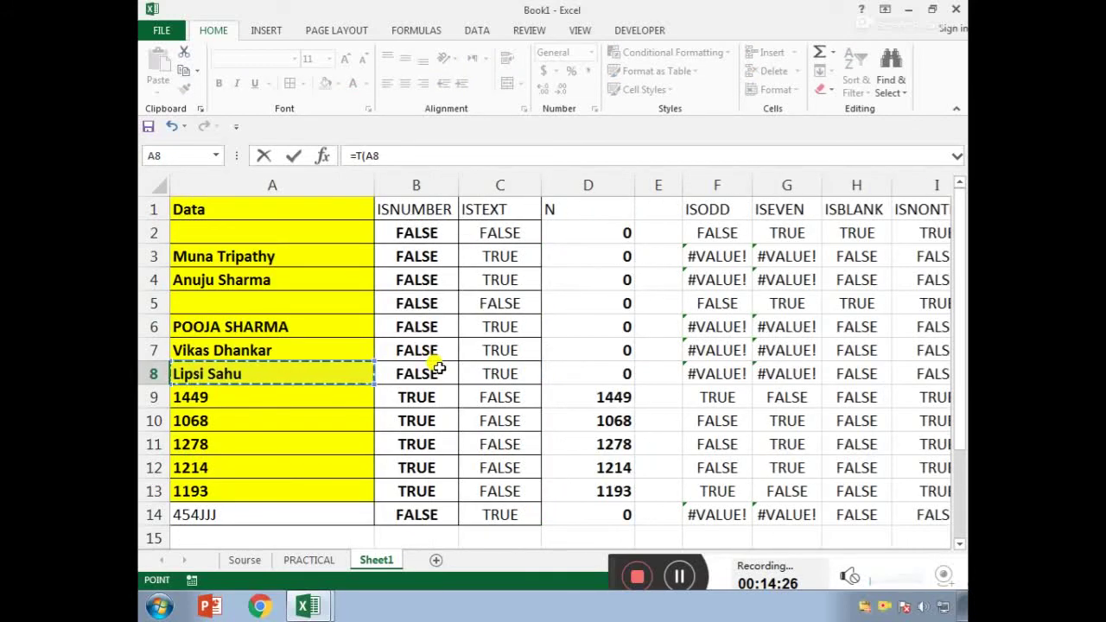
pyautogui.press('Return')
# Step: Enter the formula =ISFORMULA(M2) in cell P2
pyautogui.press('Right')
pyautogui.press('Up')
pyautogui.press('Right')
pyautogui.press('Right')
pyautogui.press('Right')
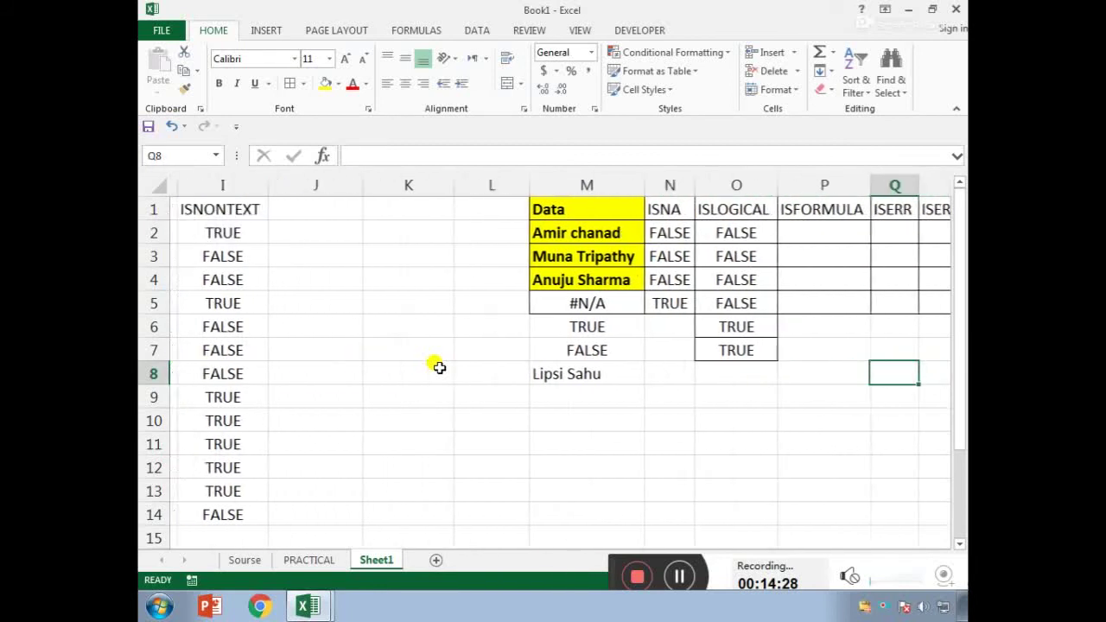
pyautogui.press('Left')
pyautogui.press('Up')
pyautogui.press('Up')
pyautogui.press('Up')
pyautogui.press('Up')
pyautogui.press('Up')
pyautogui.press('Up')
pyautogui.press('Up')
pyautogui.press('Down')
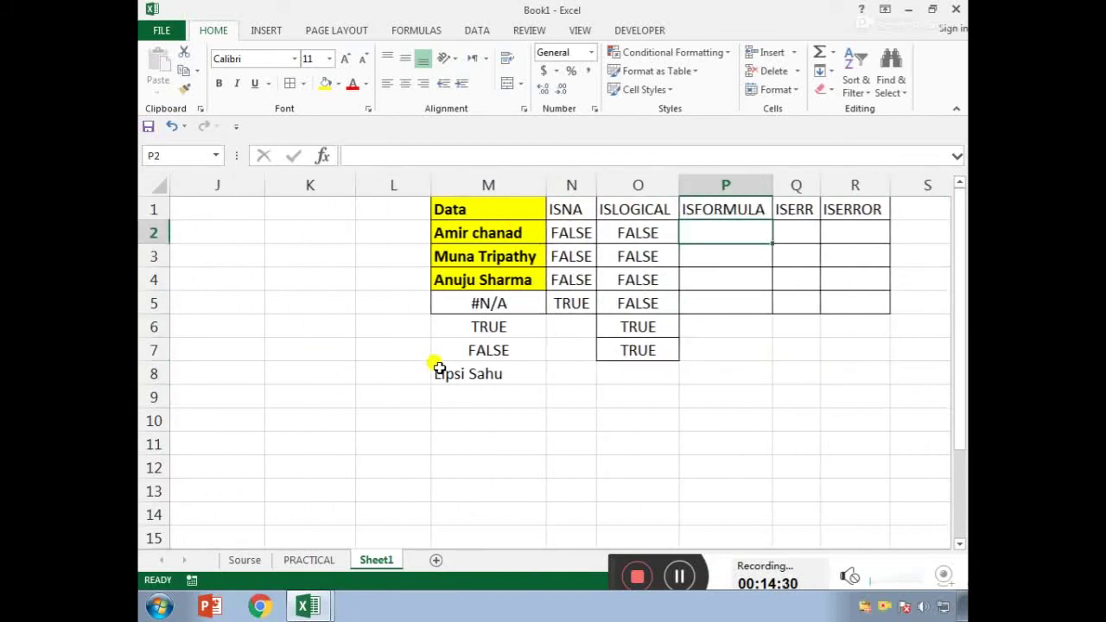
pyautogui.write('=ISOP')
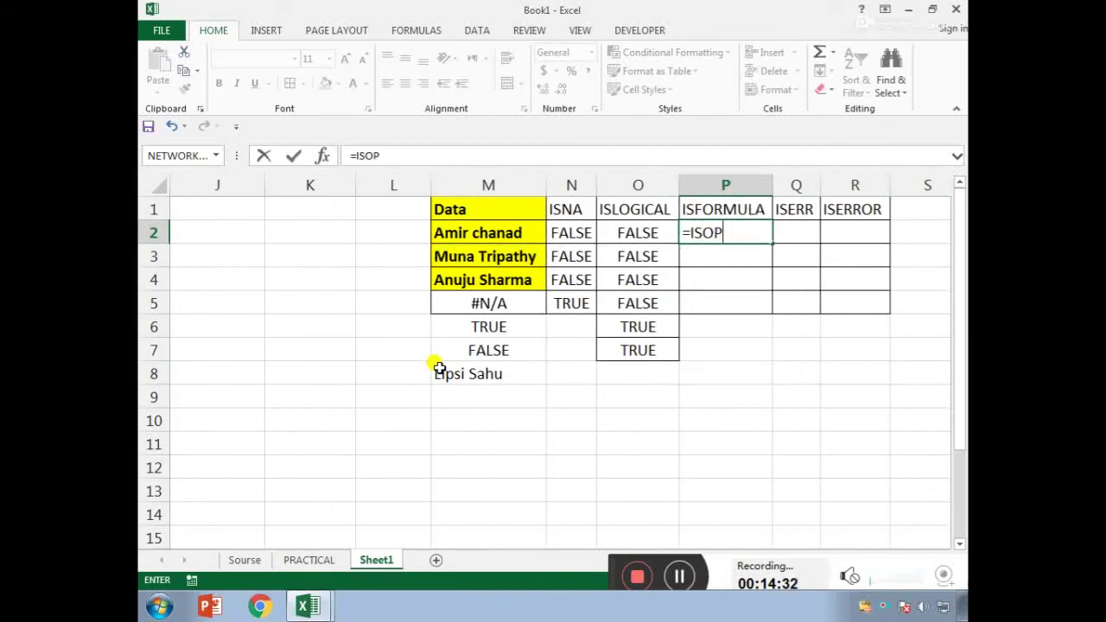
pyautogui.press('BackSpace')
pyautogui.press('BackSpace')
pyautogui.write('FO')
pyautogui.press('Tab')
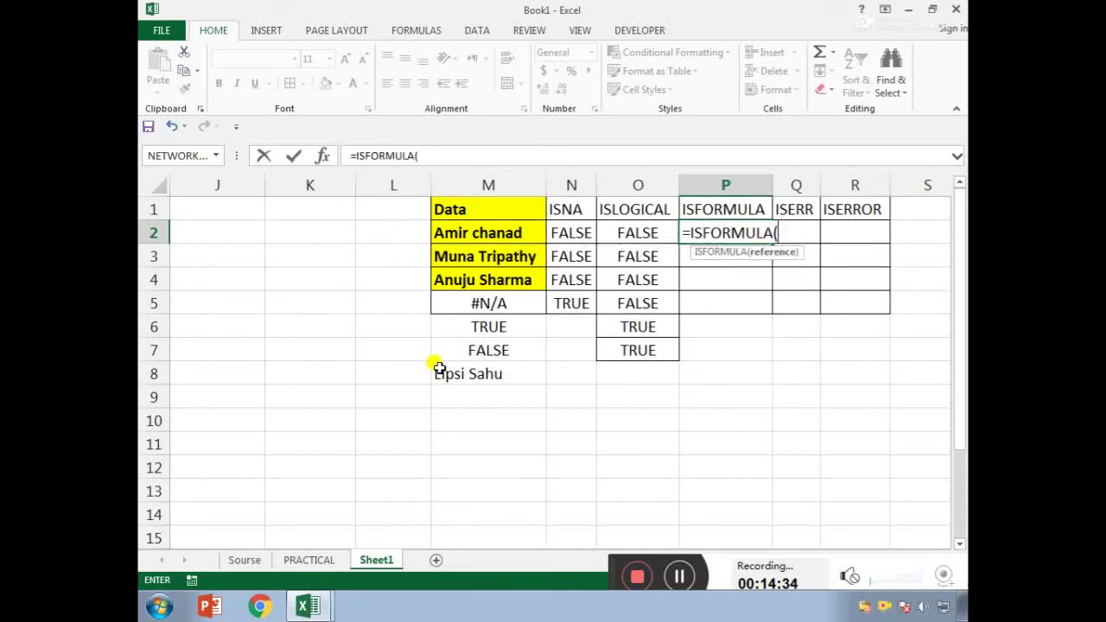
pyautogui.press('Left')
pyautogui.press('Left')
pyautogui.press('Left')
pyautogui.hotkey('ctrl', 'Return')
# Step: Fill the ISFORMULA formula down from P2 through P8
pyautogui.hotkey('shift', 'Down')
pyautogui.hotkey('shift', 'Down')
pyautogui.hotkey('shift', 'Down')
pyautogui.hotkey('shift', 'Down')
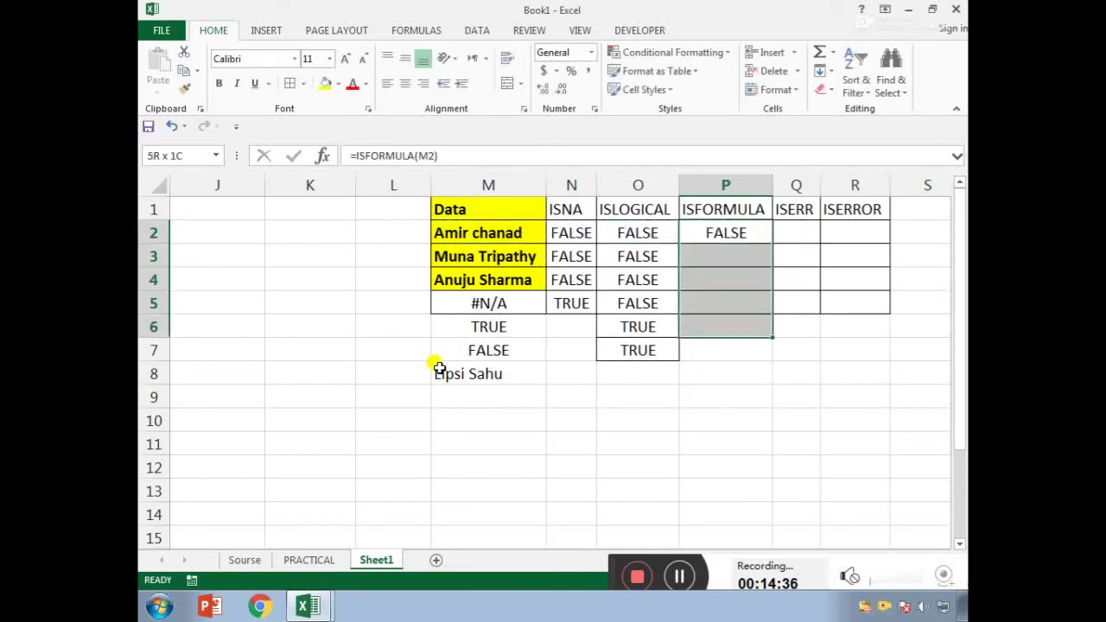
pyautogui.hotkey('shift', 'Down')
pyautogui.hotkey('shift', 'Down')
pyautogui.hotkey('ctrl', 'd')
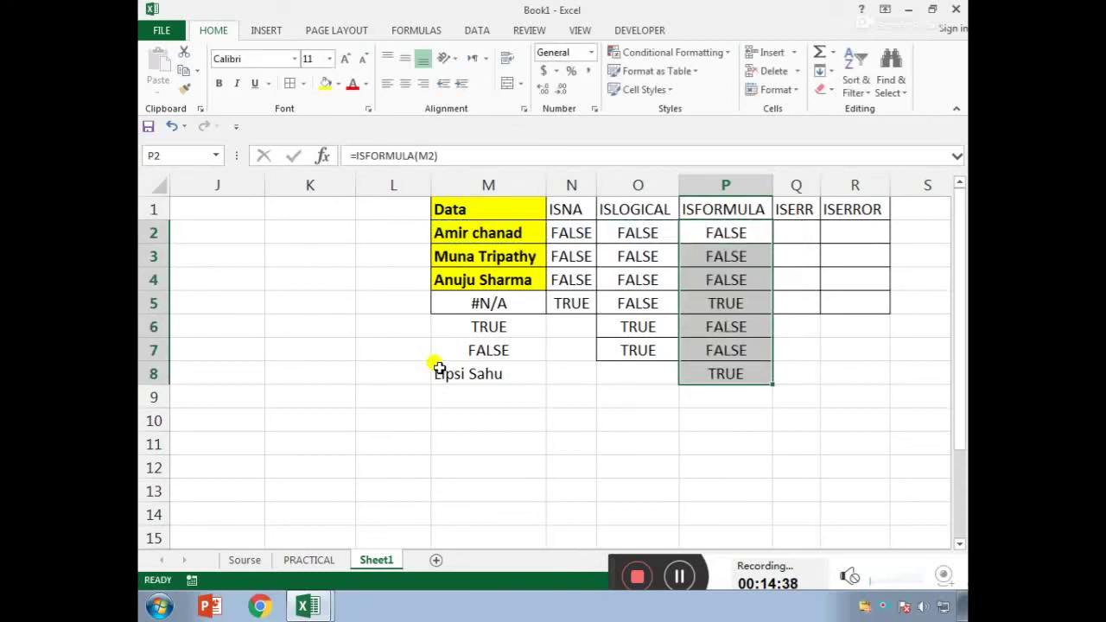
# Step: Review the ISFORMULA results in column P, inspecting the formulas in P5 and M5 and the data in M8
pyautogui.press('Right')
pyautogui.press('Left')
pyautogui.press('Down')
pyautogui.press('Down')
pyautogui.press('Down')
pyautogui.press('Down')
pyautogui.press('Down')
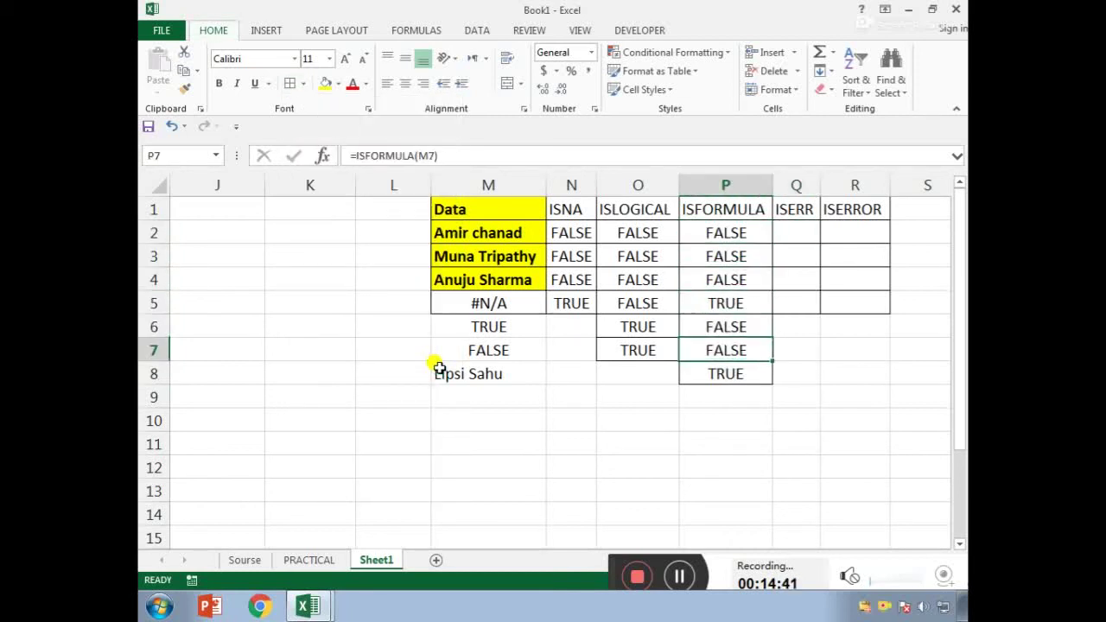
pyautogui.press('Up')
pyautogui.press('Up')
pyautogui.press('F2')
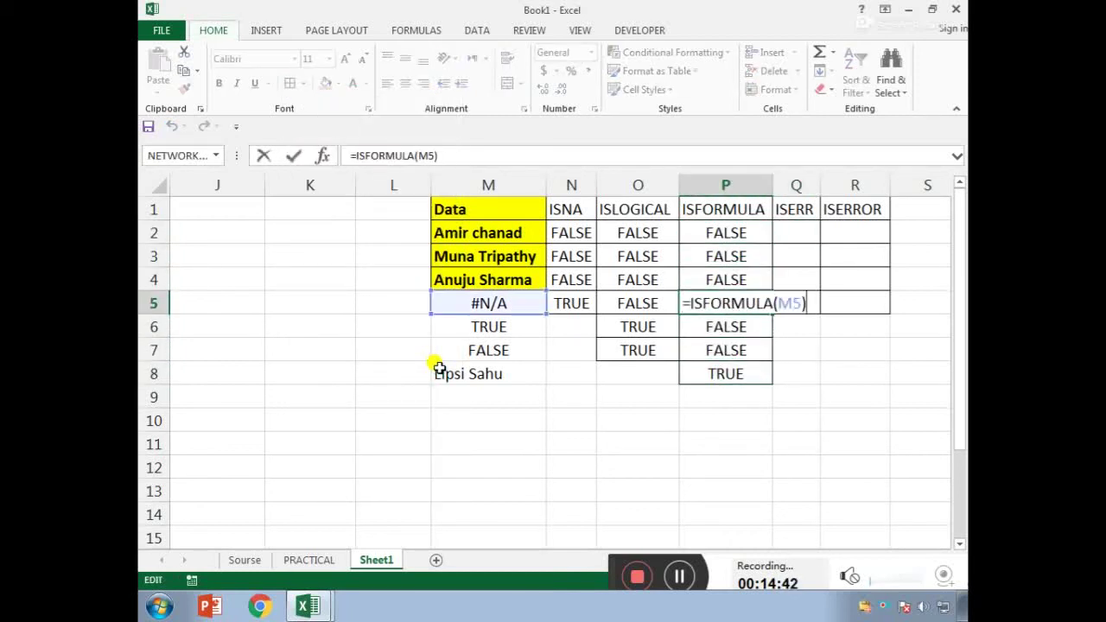
pyautogui.press('Escape')
pyautogui.press('Left')
pyautogui.press('Left')
pyautogui.press('Left')
pyautogui.press('F2')
pyautogui.press('Escape')
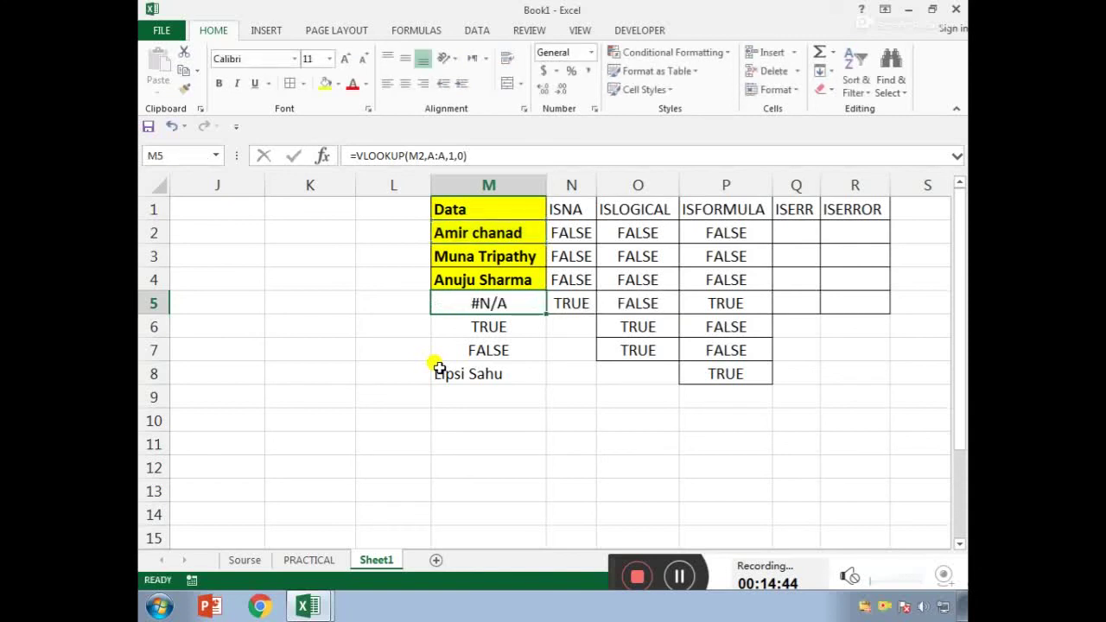
pyautogui.press('Right')
pyautogui.press('Down')
pyautogui.press('Down')
pyautogui.press('Down')
pyautogui.press('Left')
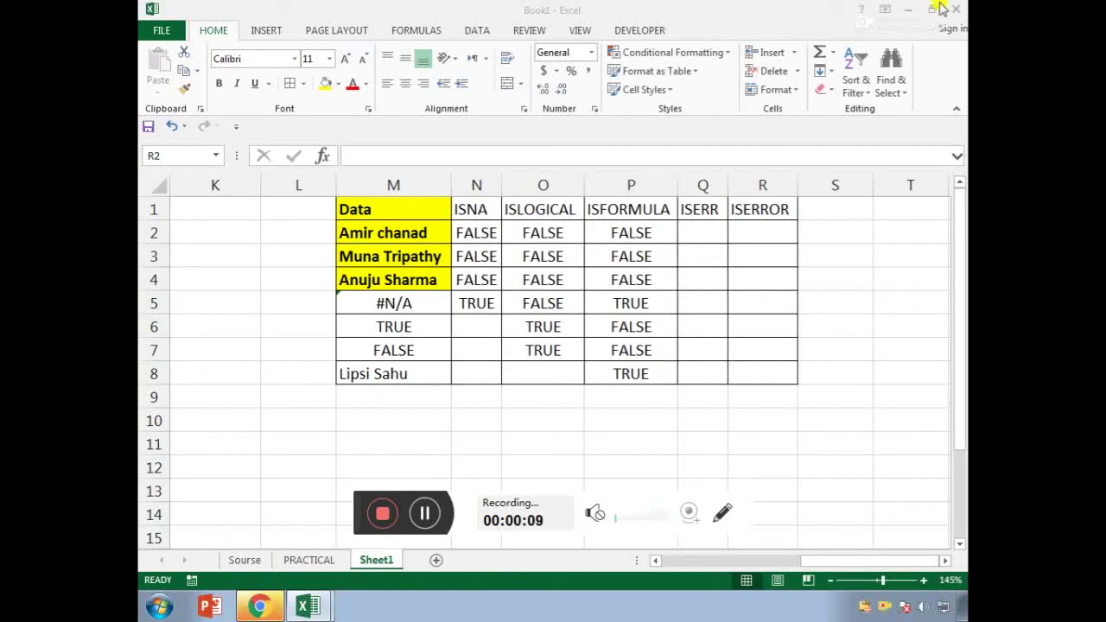
# Step: Enter the formula =ISERROR(M2) in cell R2
pyautogui.click(765, 238)
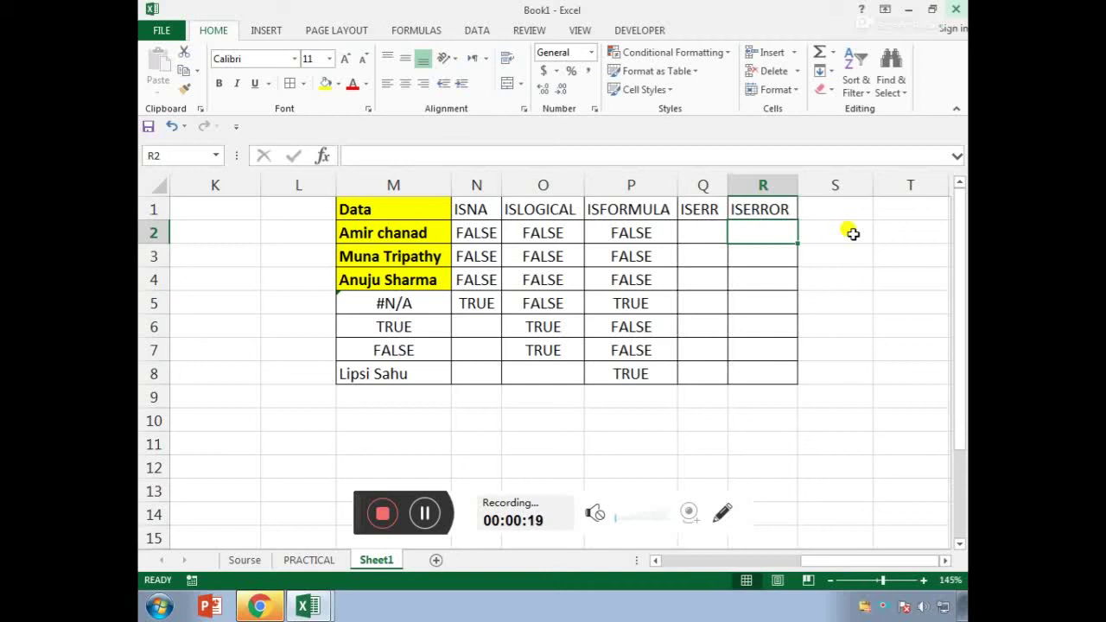
pyautogui.write('=IS')
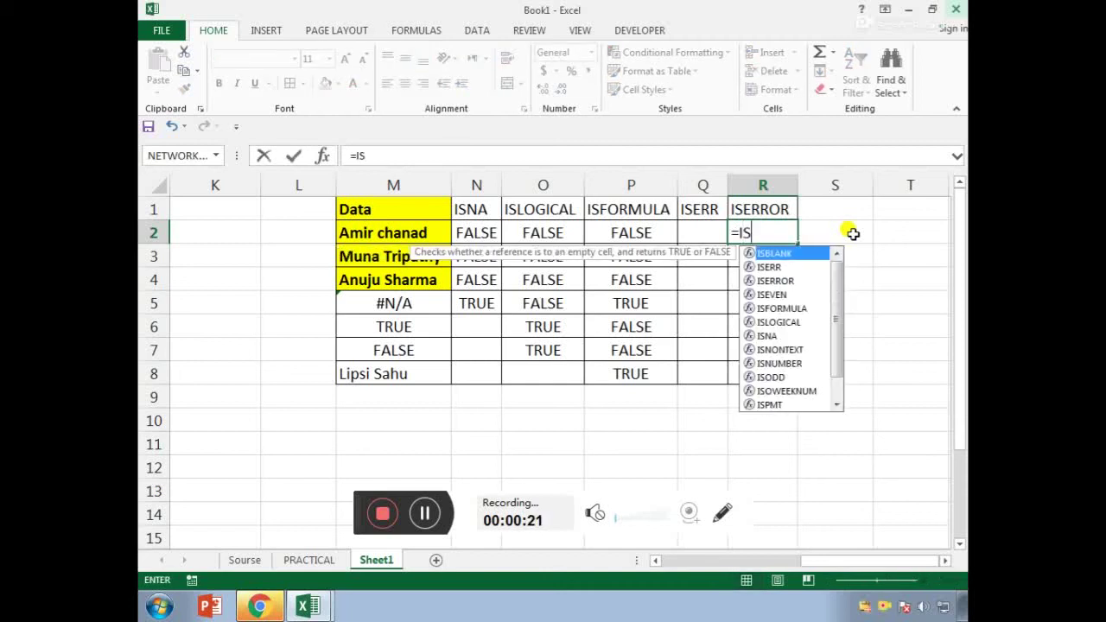
pyautogui.press('Down')
pyautogui.press('Down')
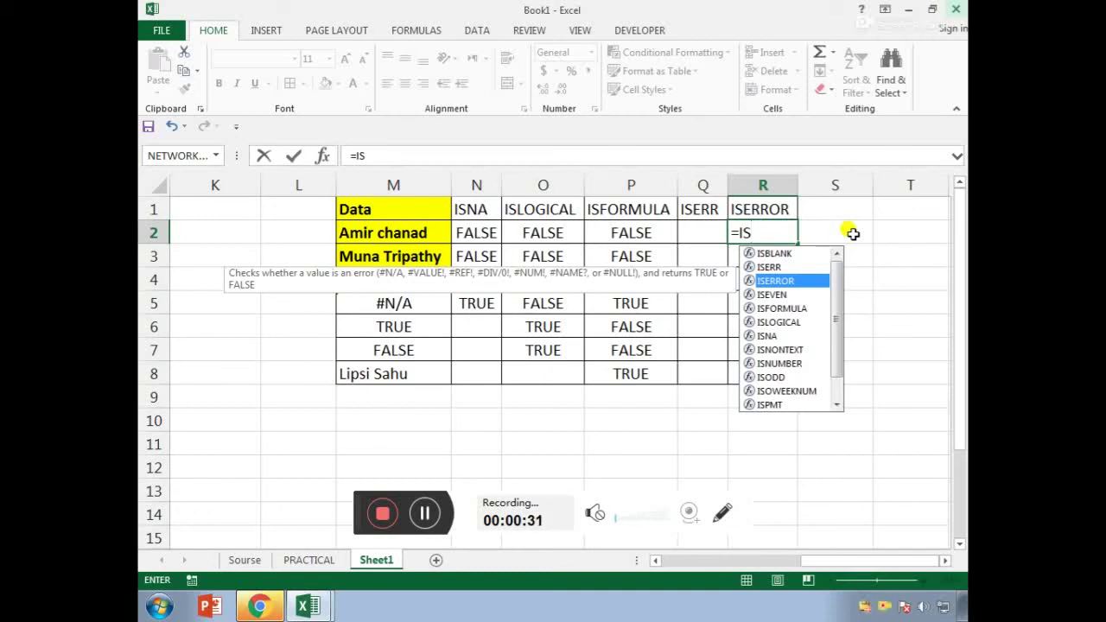
pyautogui.press('Tab')
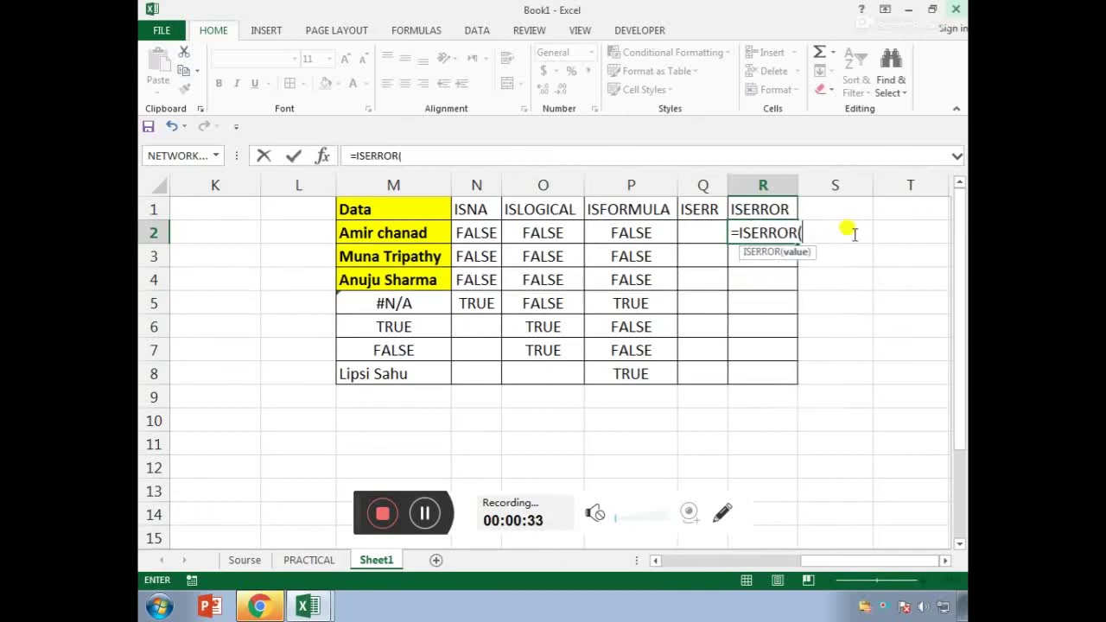
pyautogui.click(407, 231)
pyautogui.write(')')
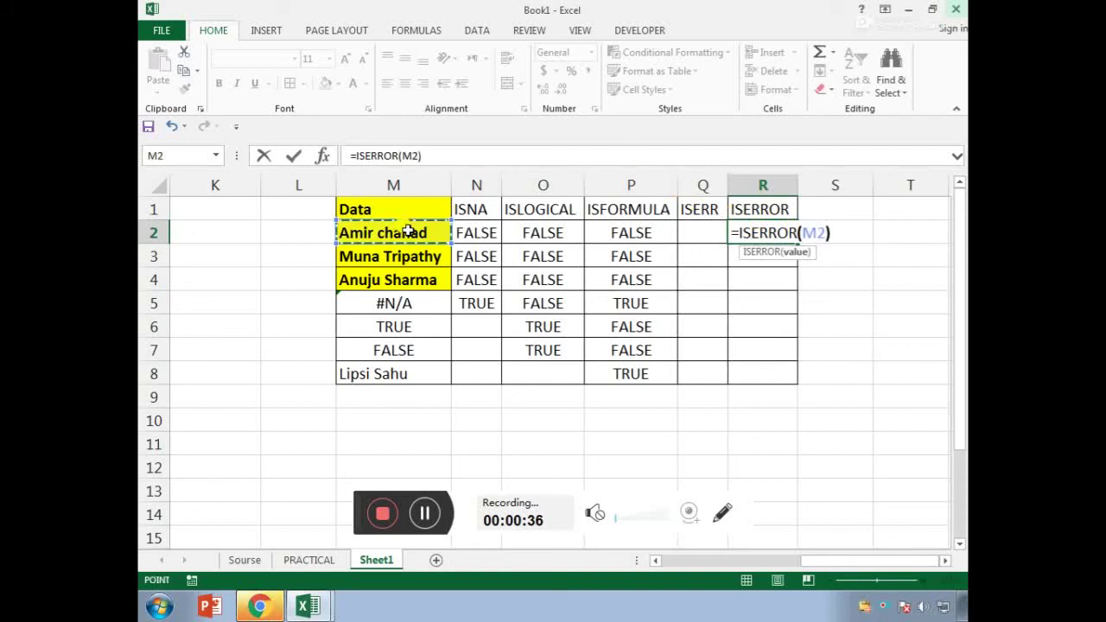
pyautogui.hotkey('ctrl', 'Return')
# Step: Fill the ISERROR formula down from R2 through R8 and select M5:R5 to compare that row's results
pyautogui.hotkey('shift', 'Down')
pyautogui.hotkey('shift', 'Down')
pyautogui.hotkey('shift', 'Down')
pyautogui.hotkey('shift', 'Down')
pyautogui.hotkey('shift', 'Down')
pyautogui.hotkey('shift', 'Down')
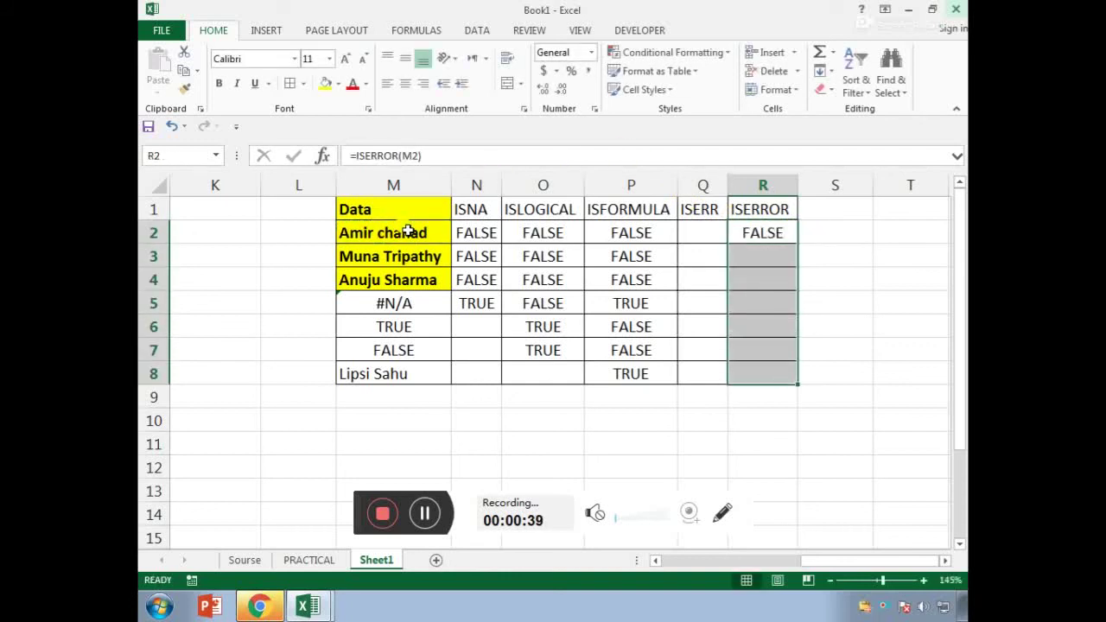
pyautogui.hotkey('ctrl', 'd')
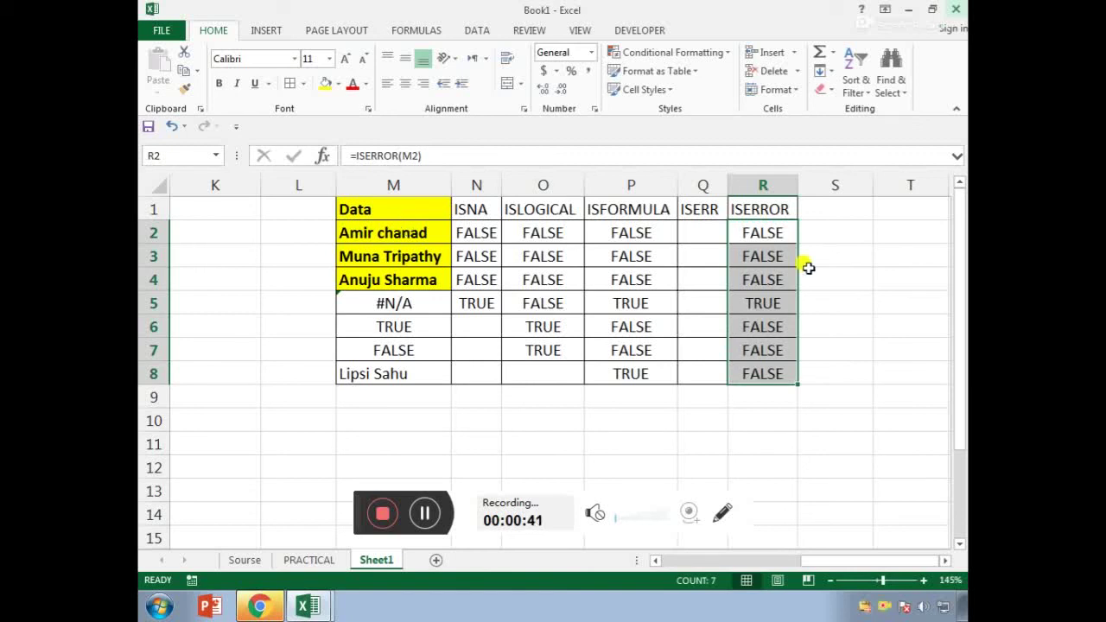
pyautogui.moveTo(764, 304); pyautogui.dragTo(356, 301)
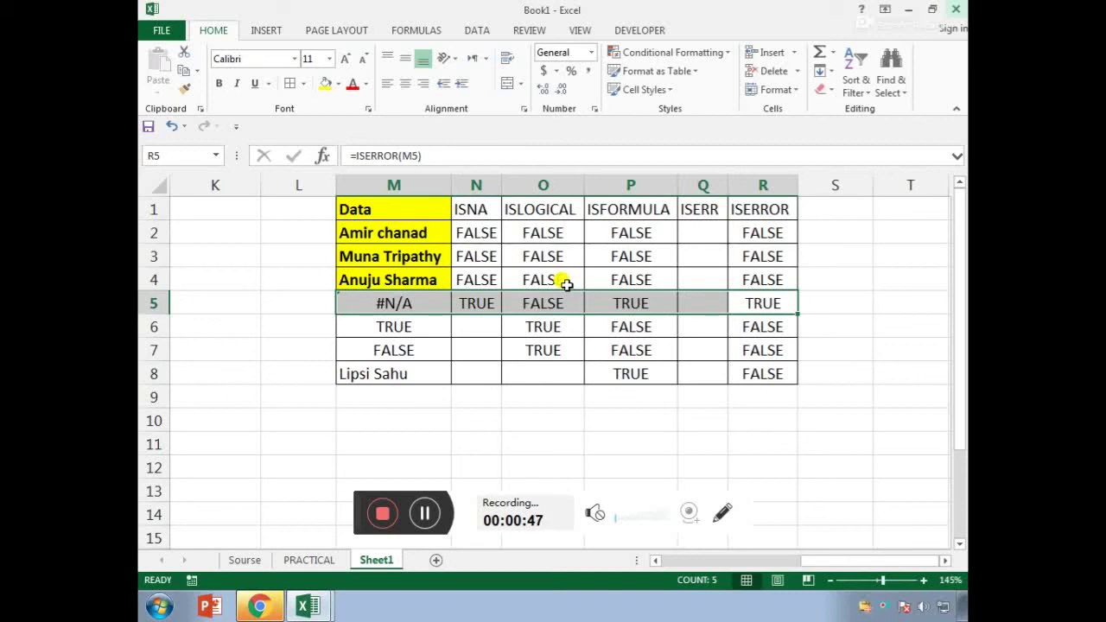
# Step: Widen column Q and enter the formula =ISERR(M2) in cell Q2
pyautogui.click(704, 231)
pyautogui.moveTo(727, 183); pyautogui.dragTo(782, 180)
pyautogui.write('=IS')
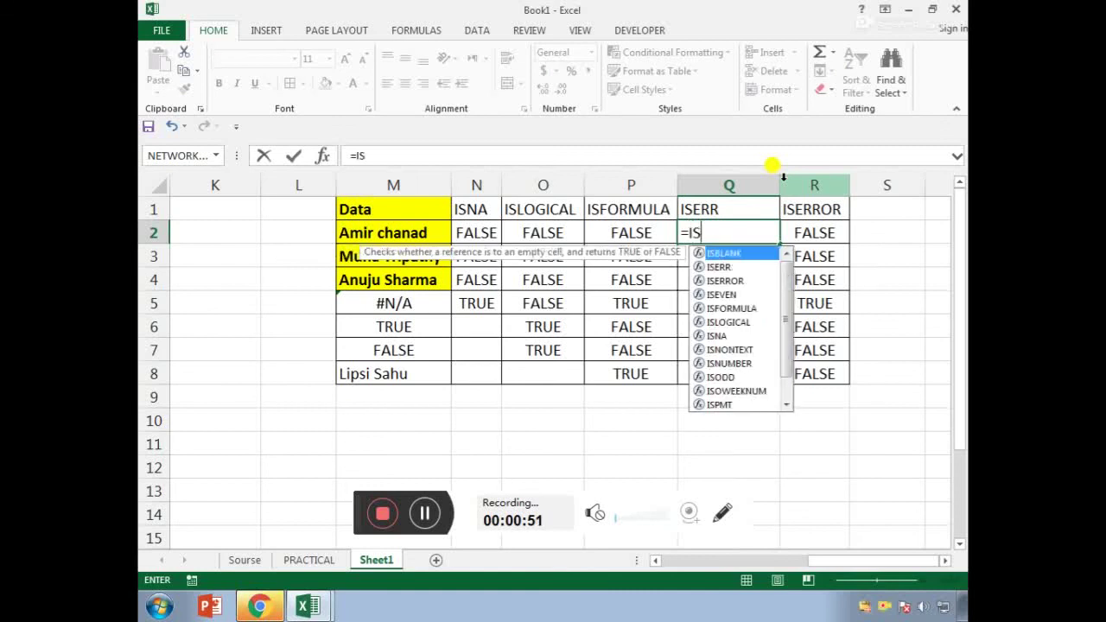
pyautogui.press('Tab')
pyautogui.press('BackSpace')
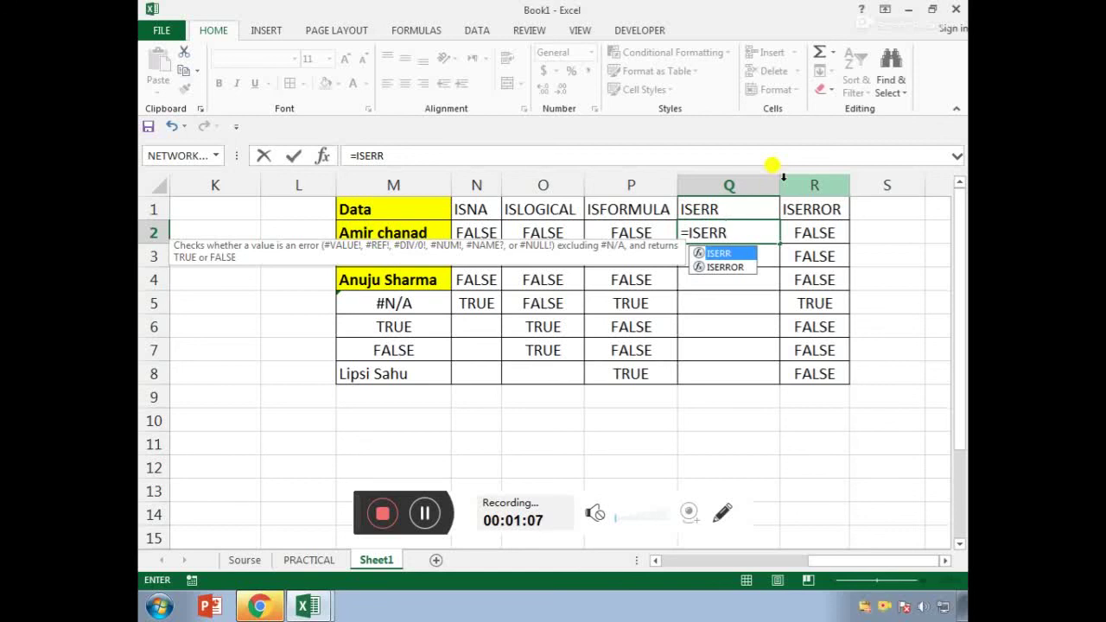
pyautogui.write('(')
pyautogui.press('Left')
pyautogui.press('Left')
pyautogui.press('Left')
pyautogui.press('Left')
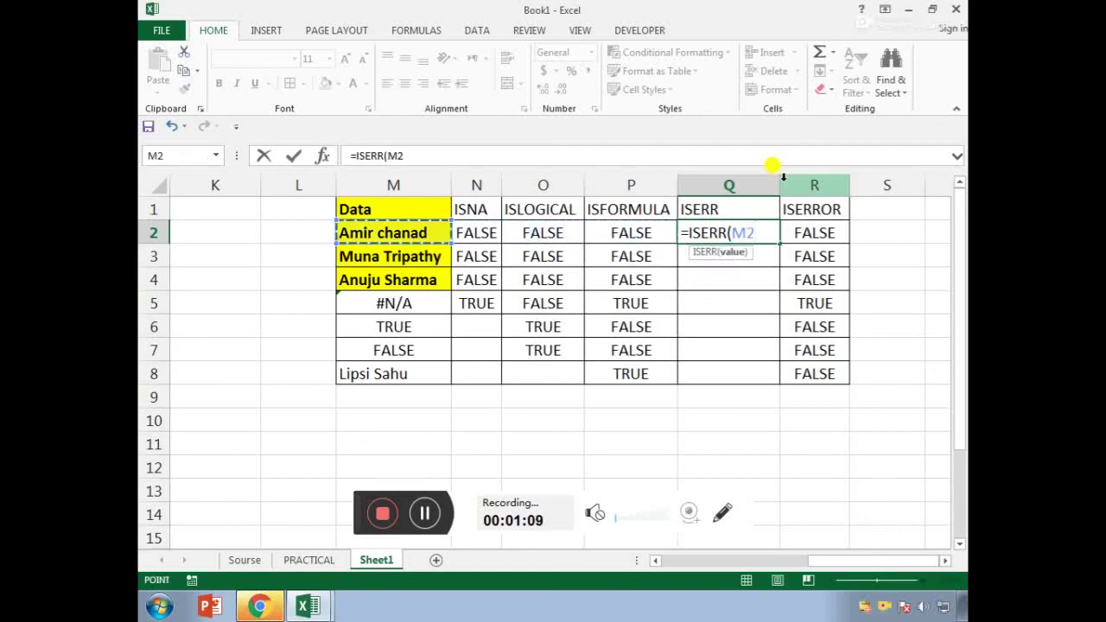
pyautogui.write(')')
pyautogui.hotkey('ctrl', 'Return')
# Step: Fill the ISERR formula down from Q2 through Q8
pyautogui.hotkey('shift', 'Down')
pyautogui.hotkey('shift', 'Down')
pyautogui.hotkey('shift', 'Down')
pyautogui.hotkey('shift', 'Down')
pyautogui.hotkey('shift', 'Down')
pyautogui.hotkey('shift', 'Down')
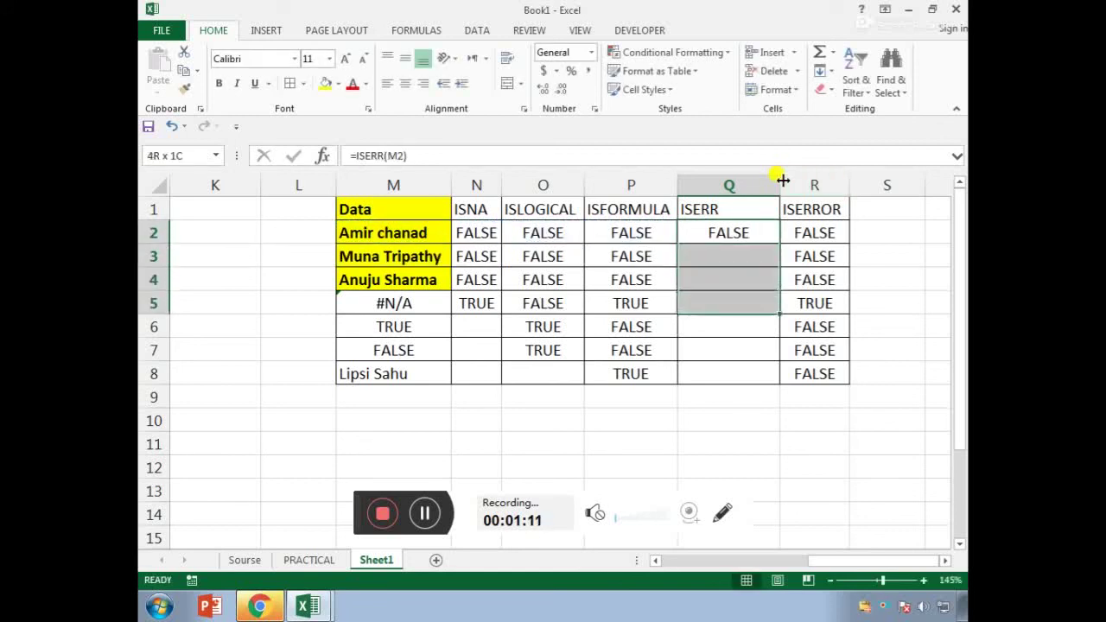
pyautogui.hotkey('ctrl', 'd')
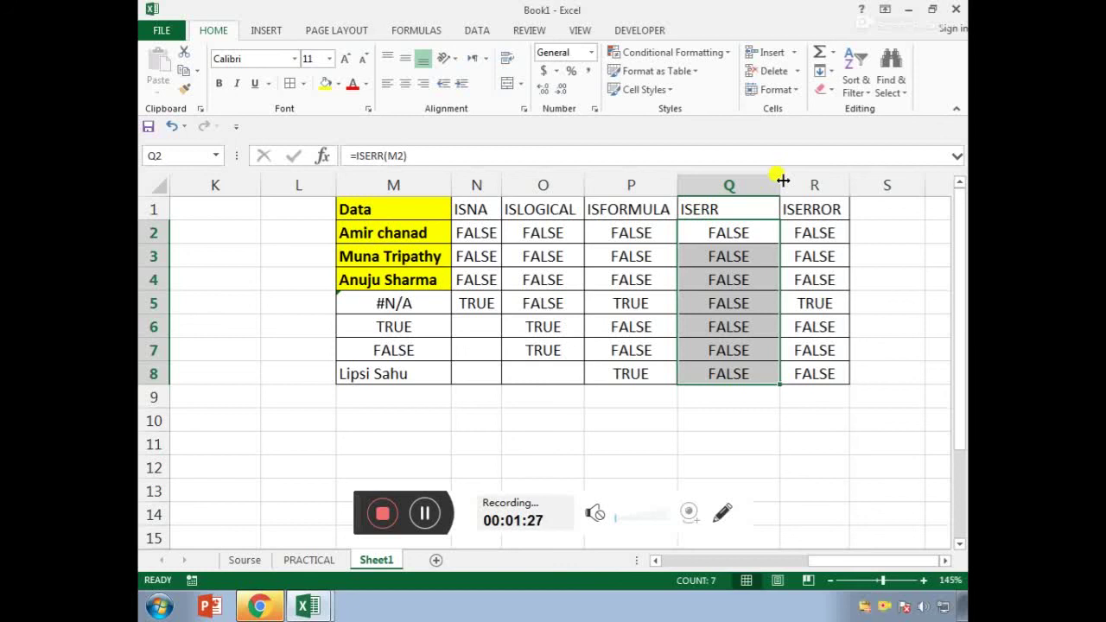
# Step: Apply yellow fill to the ISERROR and ISERR headers in R1 and Q1, and make the range Q1:R8 bold
pyautogui.press('Right')
pyautogui.press('Up')
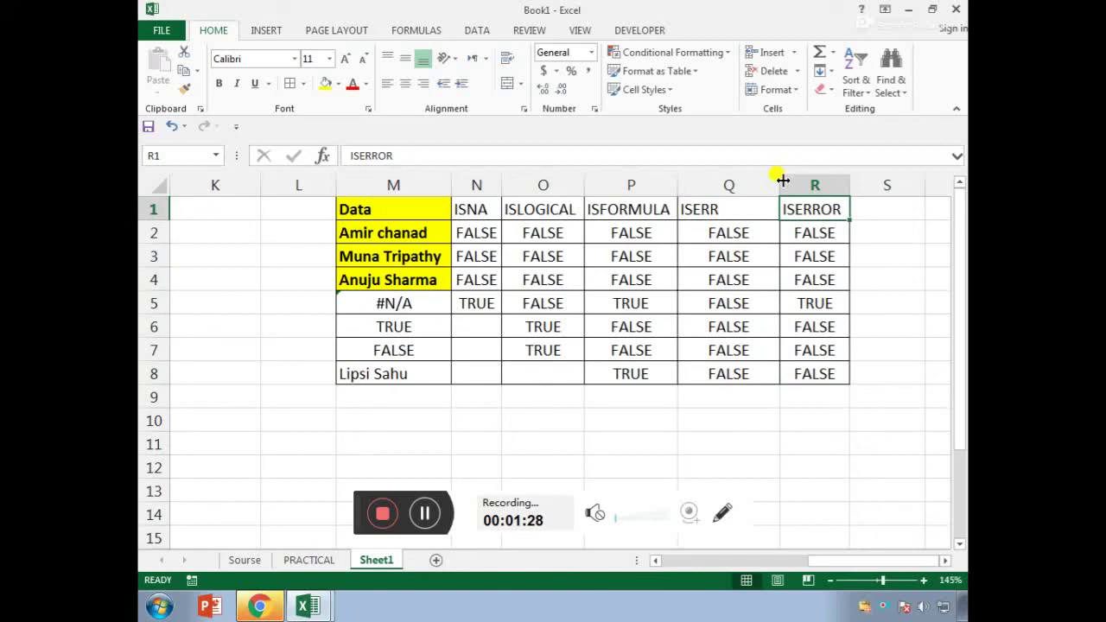
pyautogui.click(326, 84)
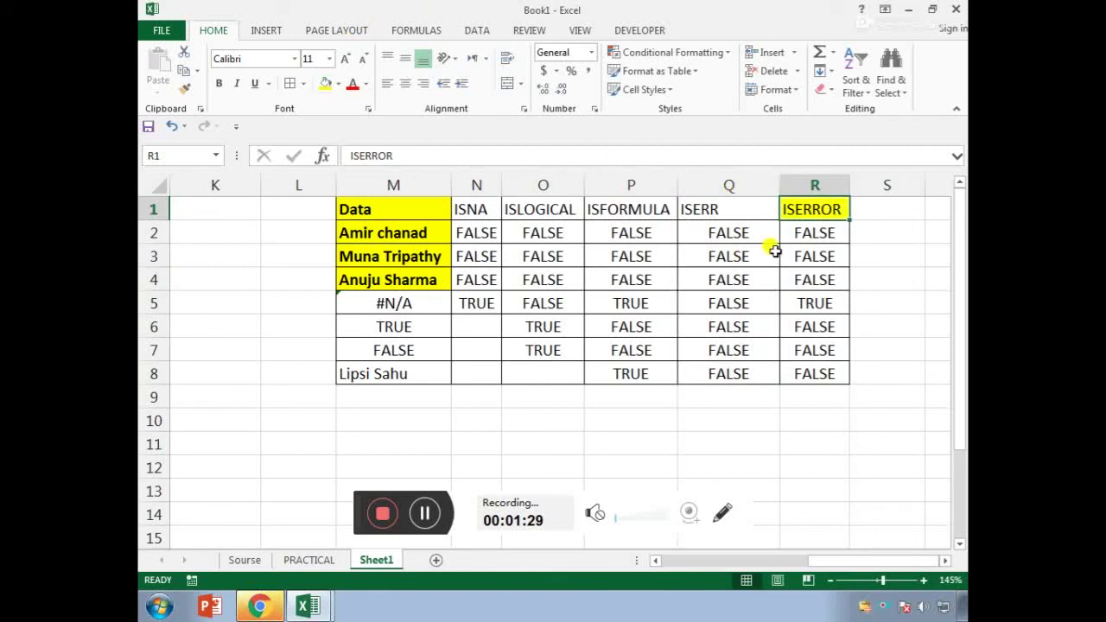
pyautogui.click(743, 211)
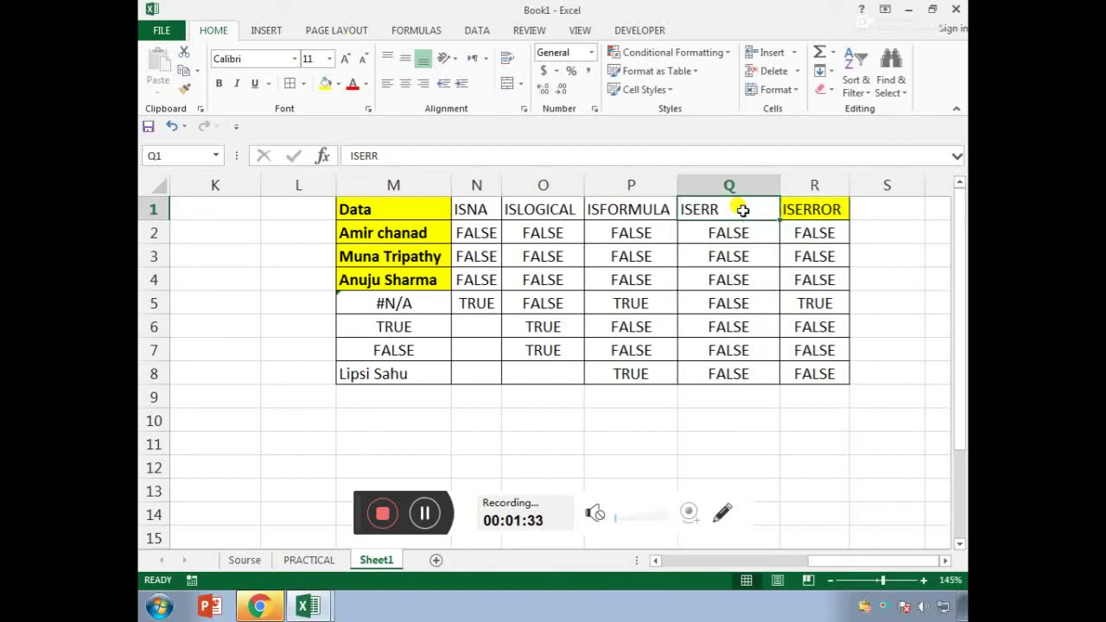
pyautogui.press('Right')
pyautogui.press('Right')
pyautogui.press('Right')
pyautogui.press('Right')
pyautogui.press('Right')
pyautogui.press('Left')
pyautogui.press('Left')
pyautogui.press('Left')
pyautogui.press('Left')
pyautogui.press('Left')
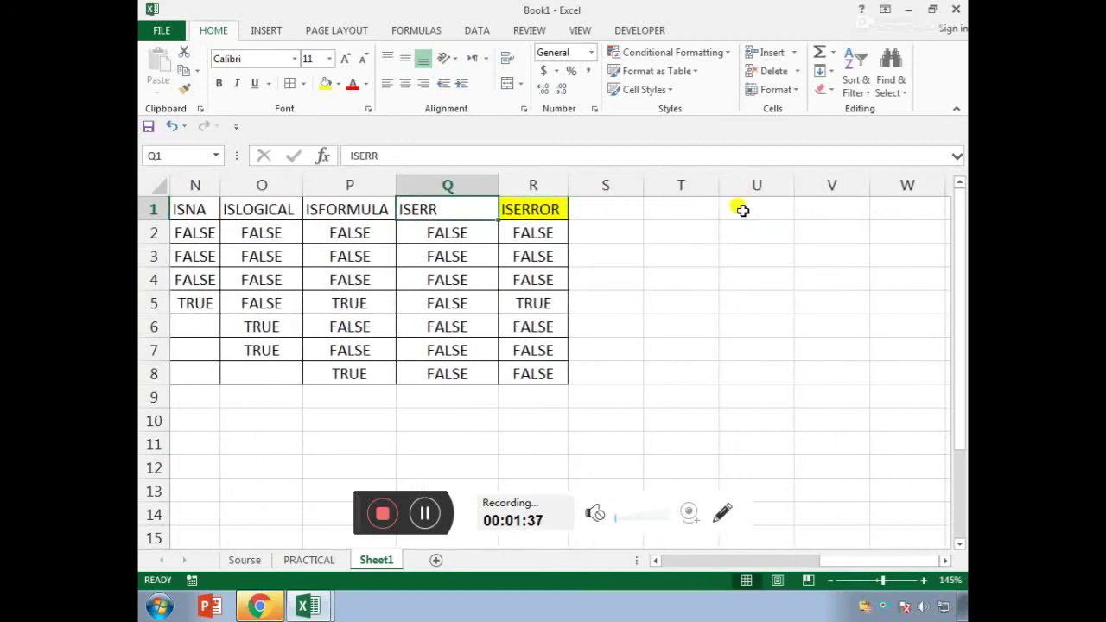
pyautogui.click(325, 84)
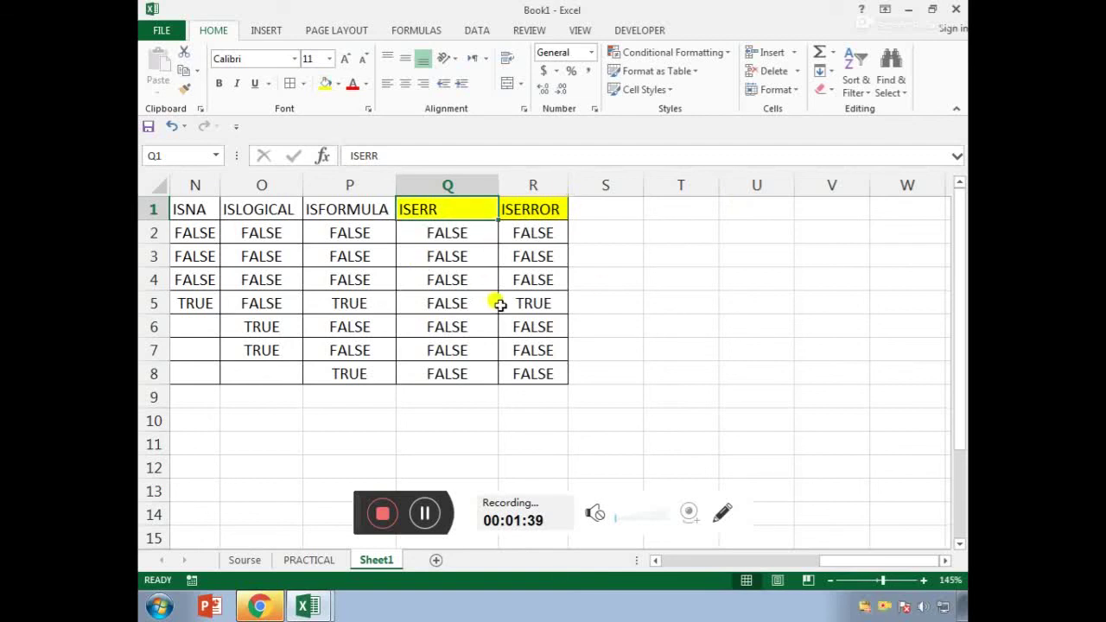
pyautogui.moveTo(459, 210); pyautogui.dragTo(548, 373)
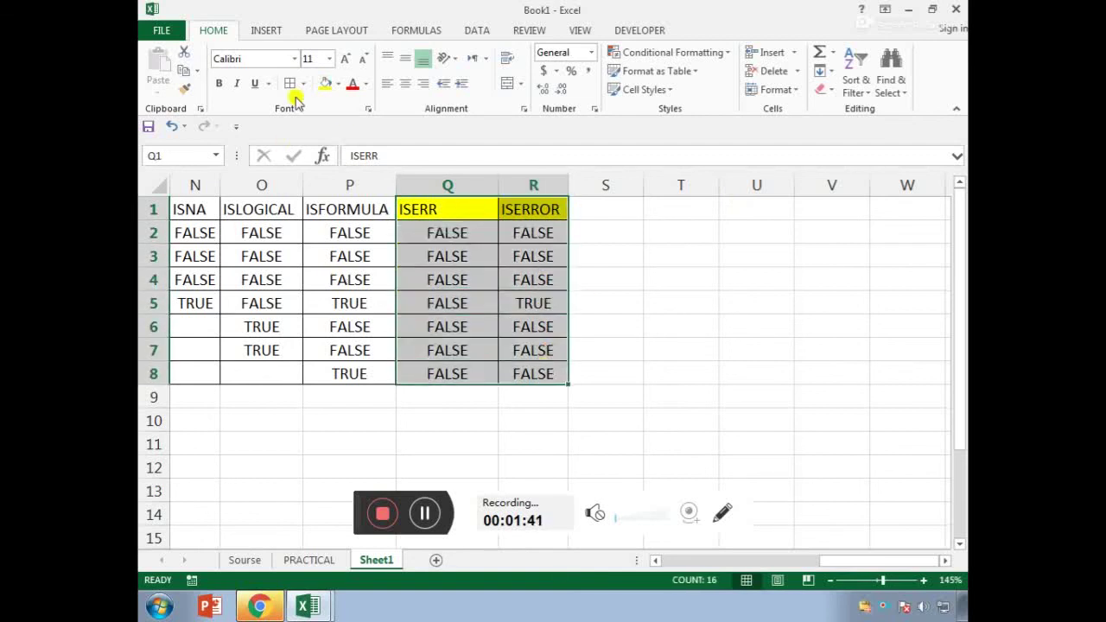
pyautogui.click(218, 84)
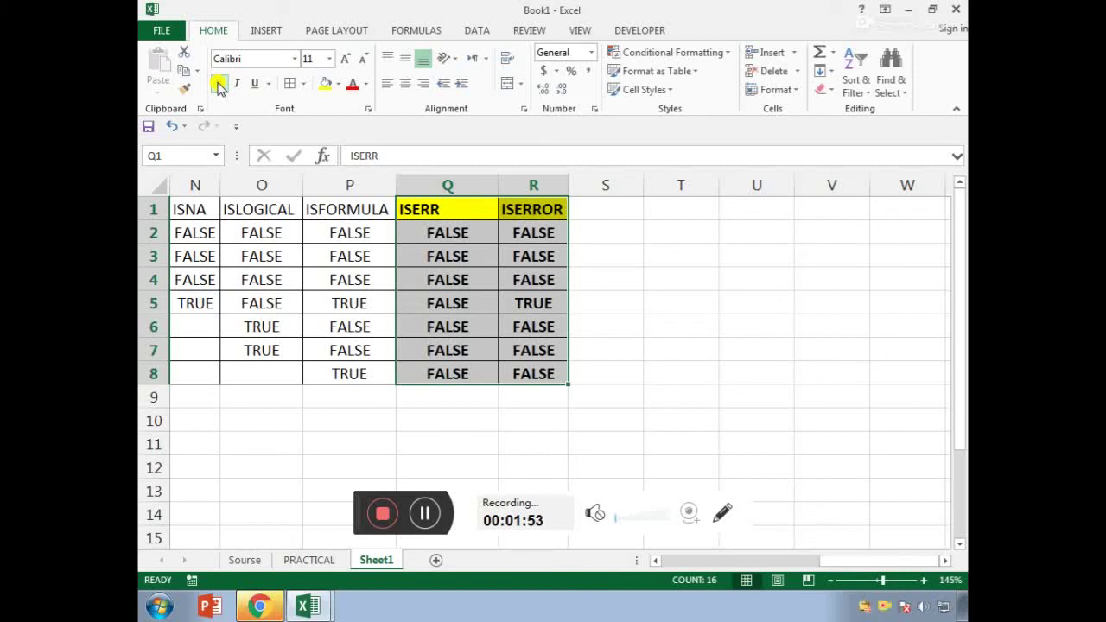
# Step: Inspect the VLOOKUP formula in M5 and check the lookup values in column A up to cell A2
pyautogui.press('Left')
pyautogui.press('Left')
pyautogui.press('Left')
pyautogui.press('Left')
pyautogui.press('Left')
pyautogui.press('Left')
pyautogui.press('Right')
pyautogui.press('Right')
pyautogui.press('Down')
pyautogui.press('Down')
pyautogui.press('Down')
pyautogui.press('Down')
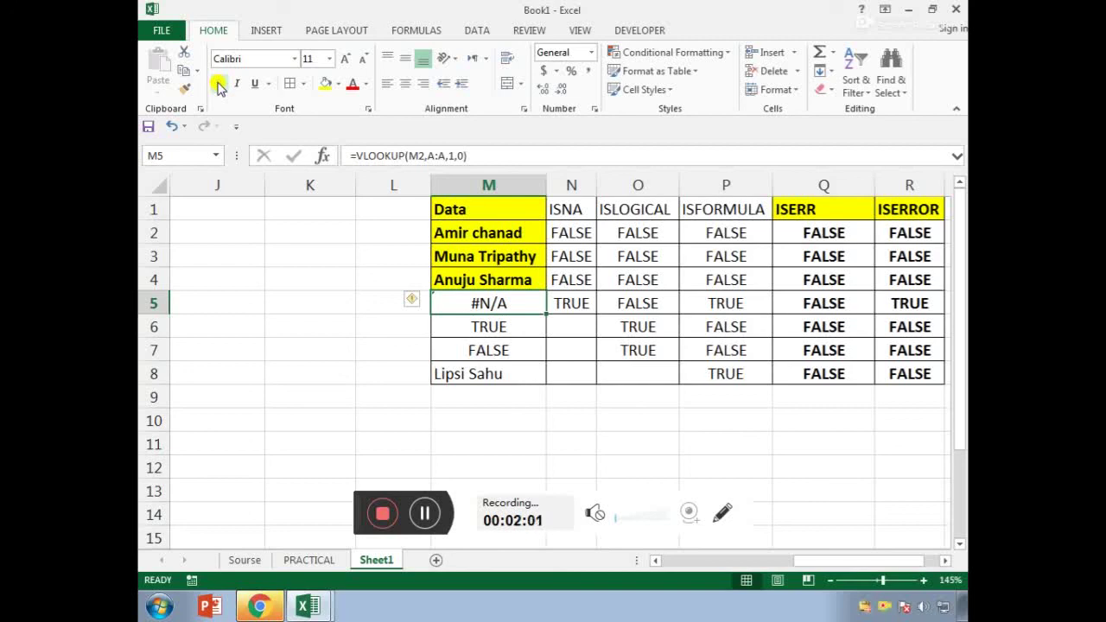
pyautogui.press('F2')
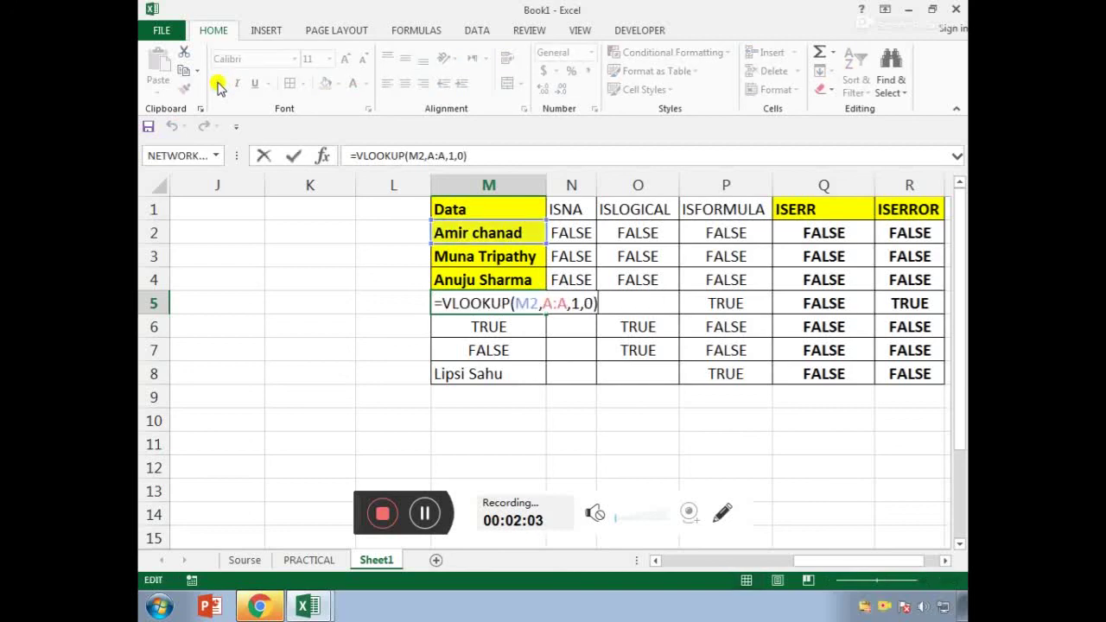
pyautogui.press('Escape')
pyautogui.press('Left')
pyautogui.press('Home')
pyautogui.press('Up')
pyautogui.press('Up')
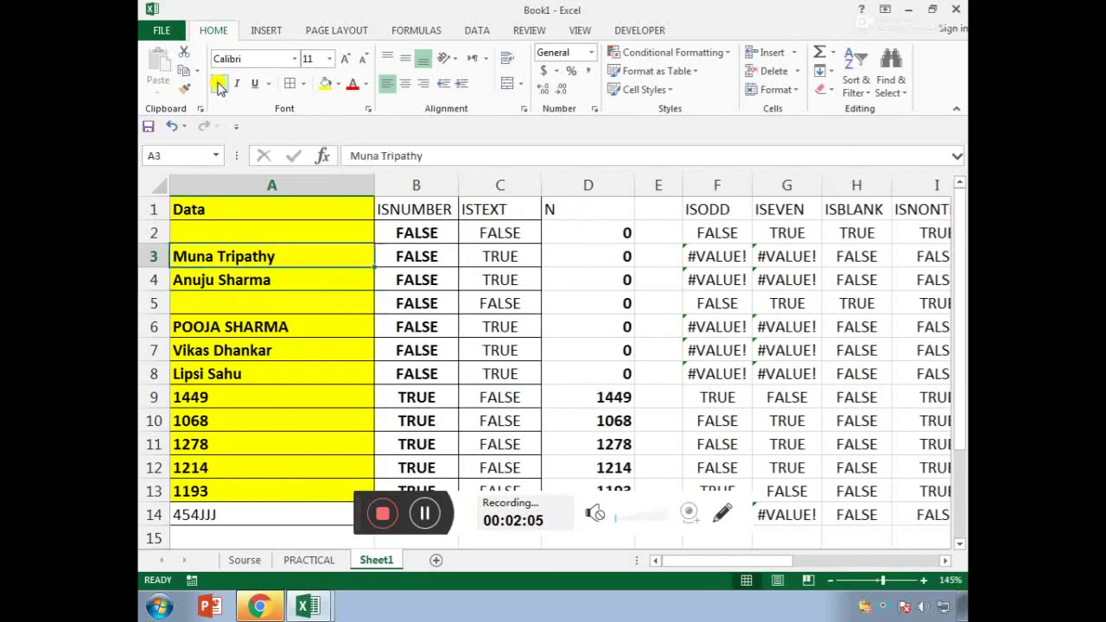
pyautogui.press('Up')
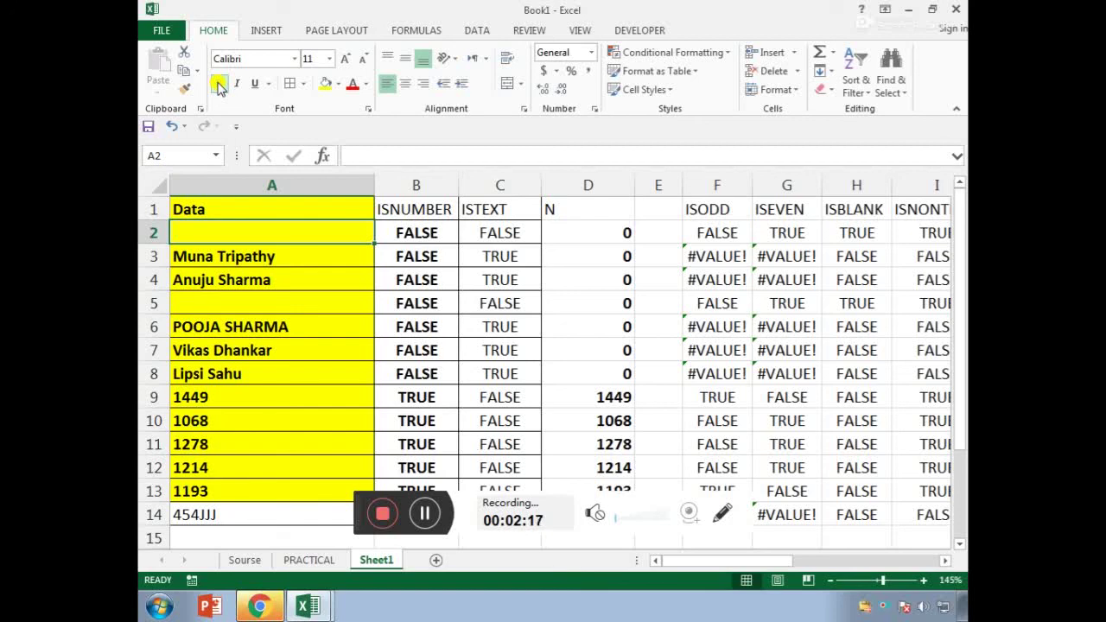
# Step: Return to the second table and review the ISERR and ISERROR results in columns Q and R
pyautogui.press('Right')
pyautogui.press('Right')
pyautogui.press('Right')
pyautogui.press('Right')
pyautogui.press('Right')
pyautogui.press('Right')
pyautogui.press('Right')
pyautogui.press('Right')
pyautogui.press('Right')
pyautogui.press('Right')
pyautogui.press('Right')
pyautogui.press('Right')
pyautogui.press('Right')
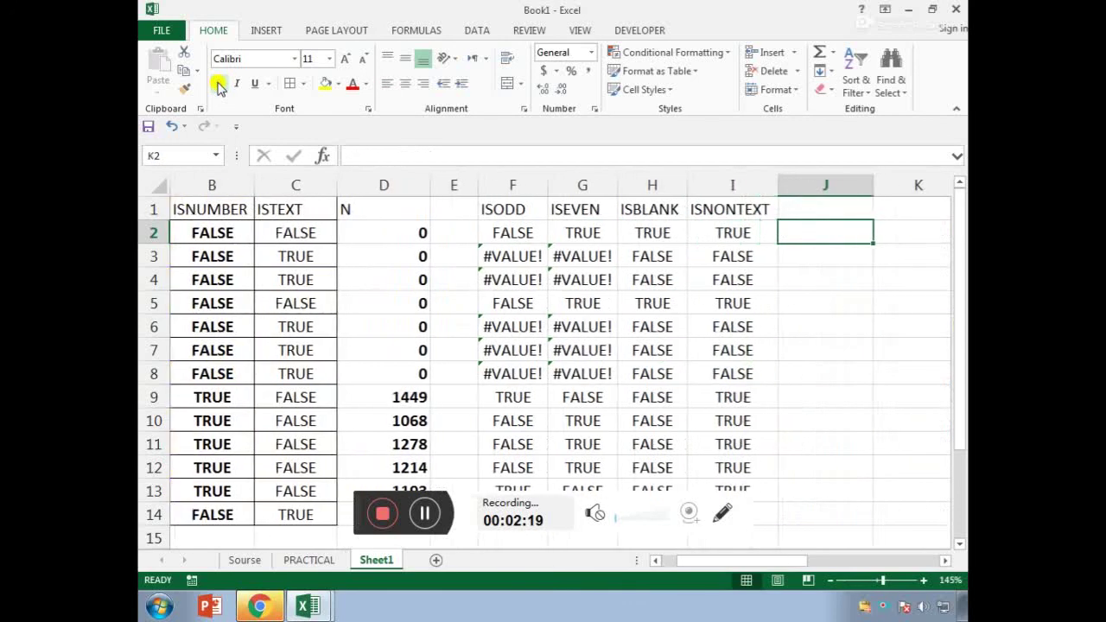
pyautogui.press('Down')
pyautogui.press('Down')
pyautogui.press('Down')
pyautogui.press('Down')
pyautogui.press('Right')
pyautogui.press('Down')
pyautogui.press('Right')
pyautogui.press('Right')
pyautogui.press('Right')
pyautogui.press('Right')
pyautogui.press('Right')
pyautogui.press('Right')
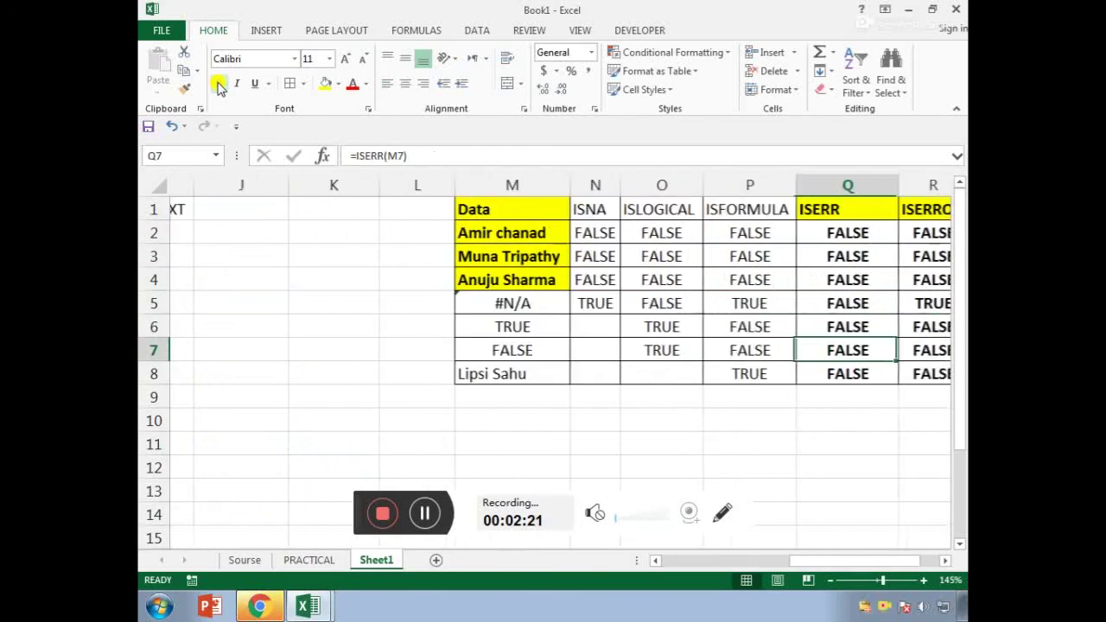
pyautogui.press('Left')
pyautogui.press('Left')
pyautogui.press('Left')
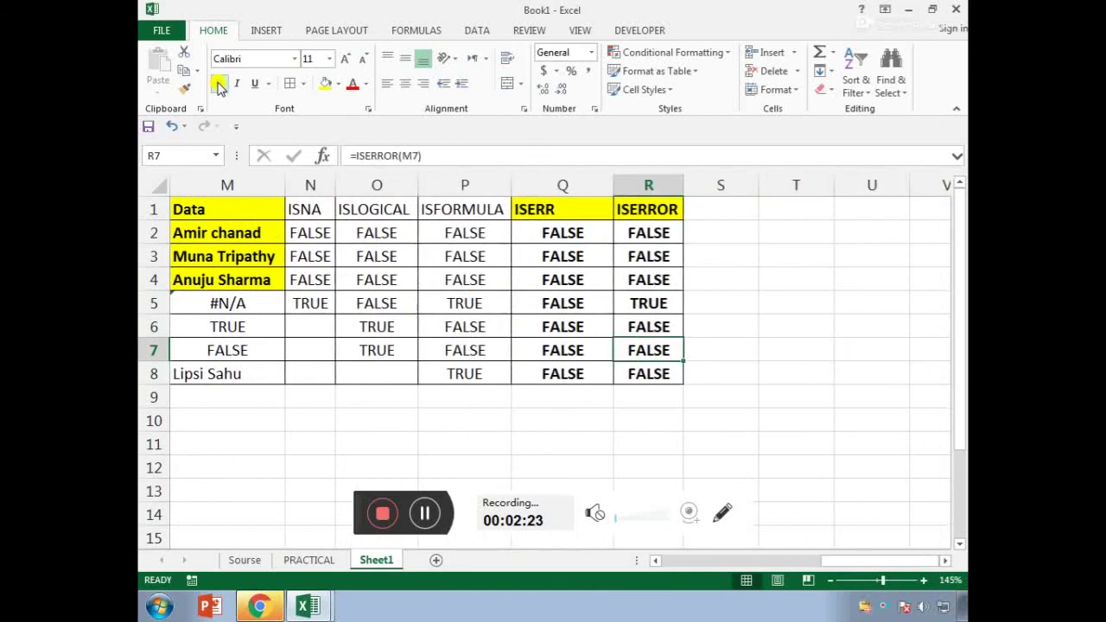